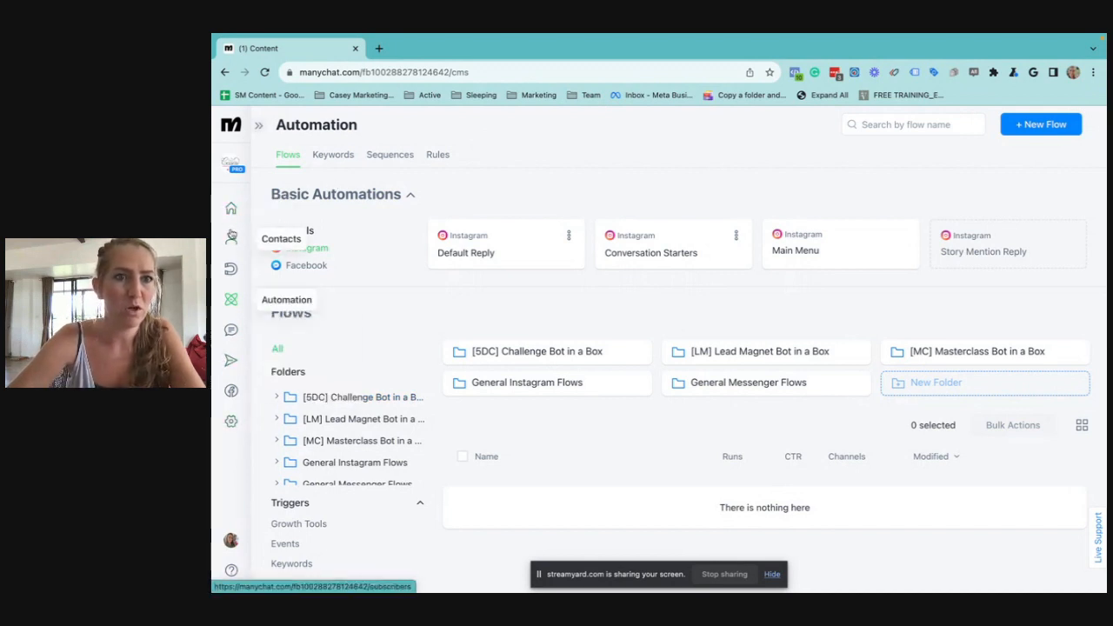
Look through the account's general settings, from the URL shortener to the account deletion option
left_click(232, 423)
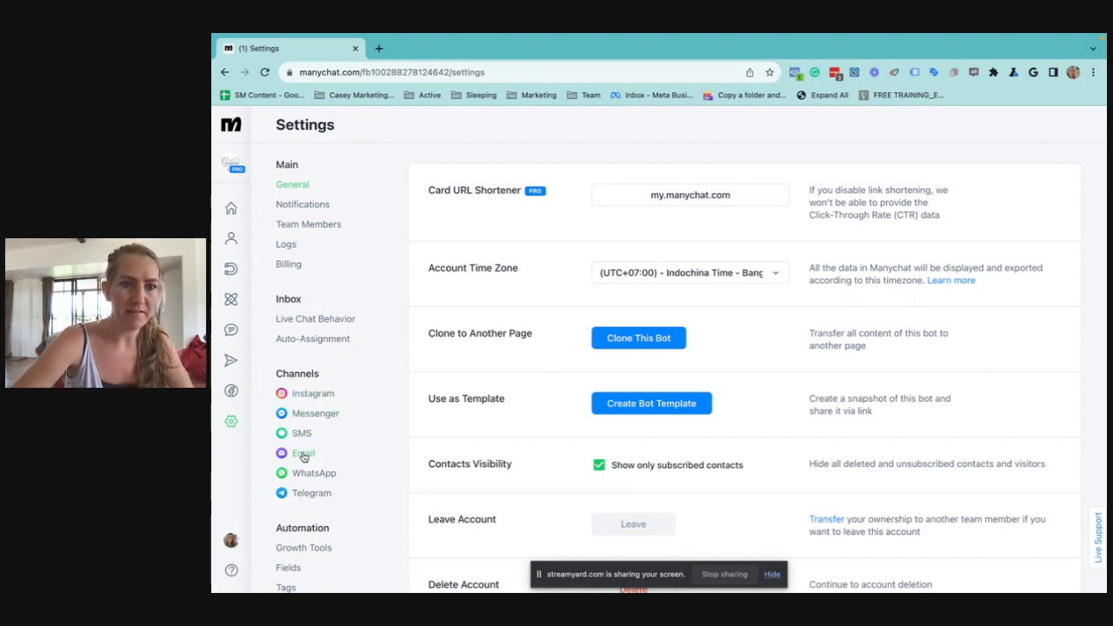
scroll(308, 502, "down", 1)
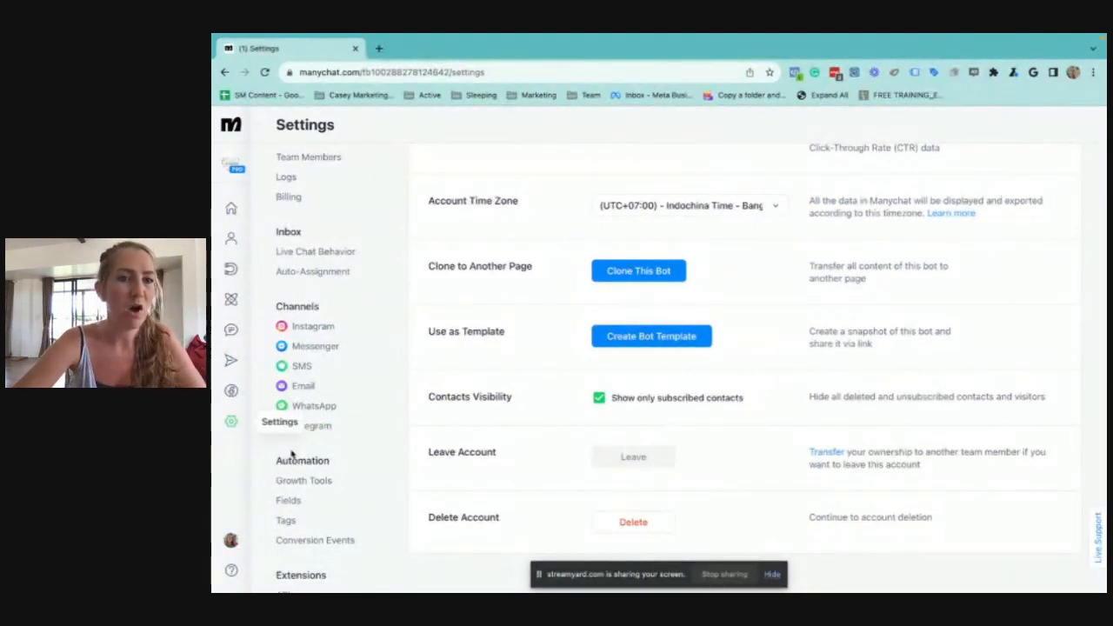
scroll(400, 359, "up", 1)
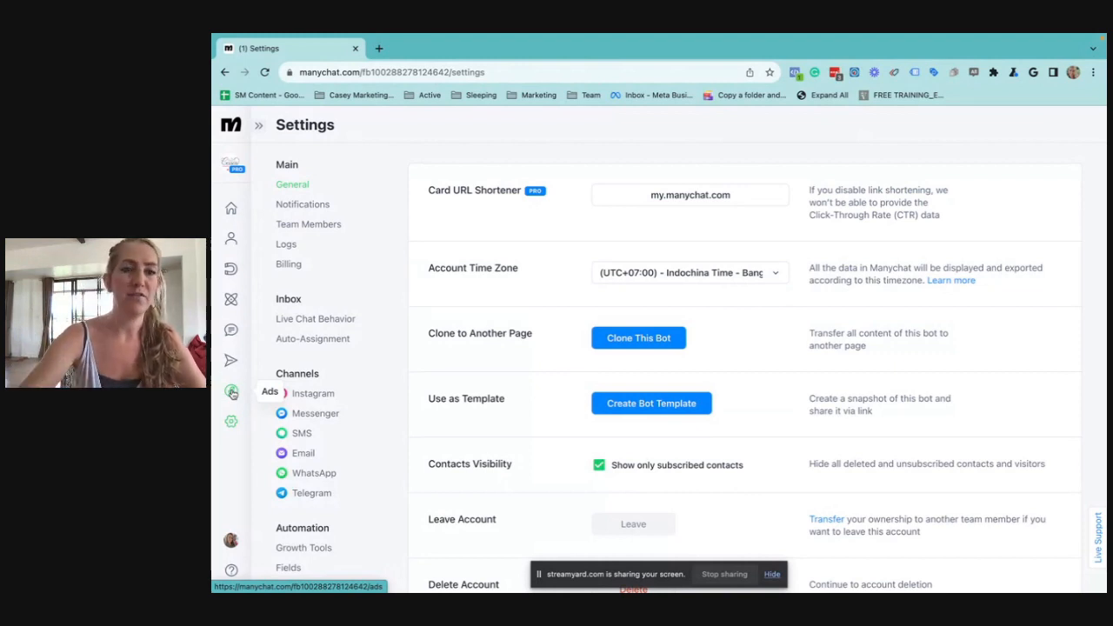
Look through the list of existing Growth Tools
mouse_move(230, 360)
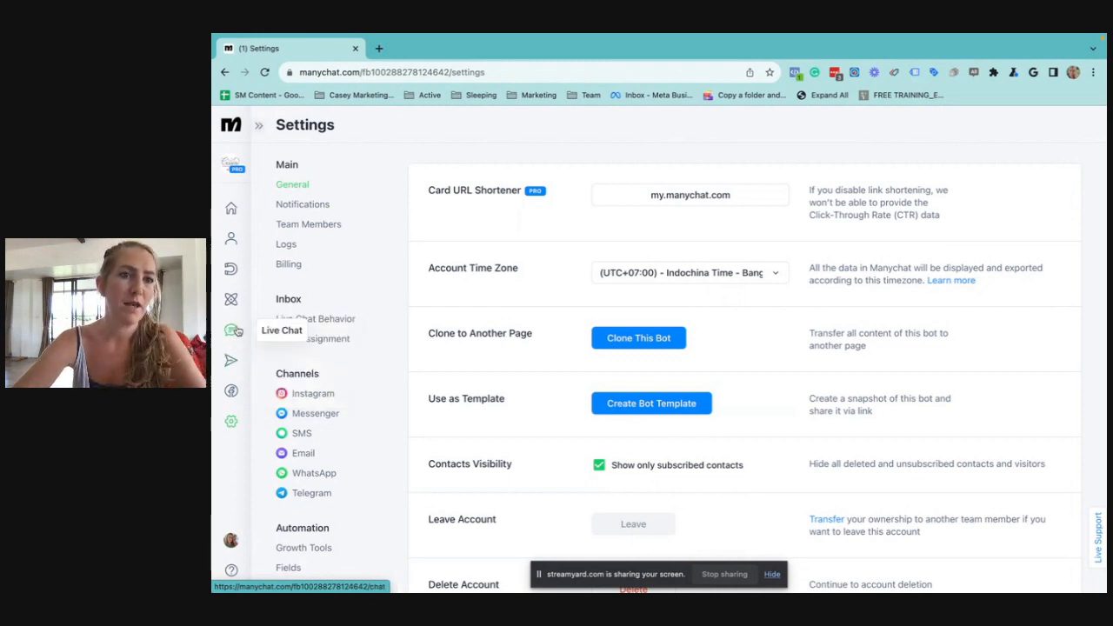
left_click(232, 271)
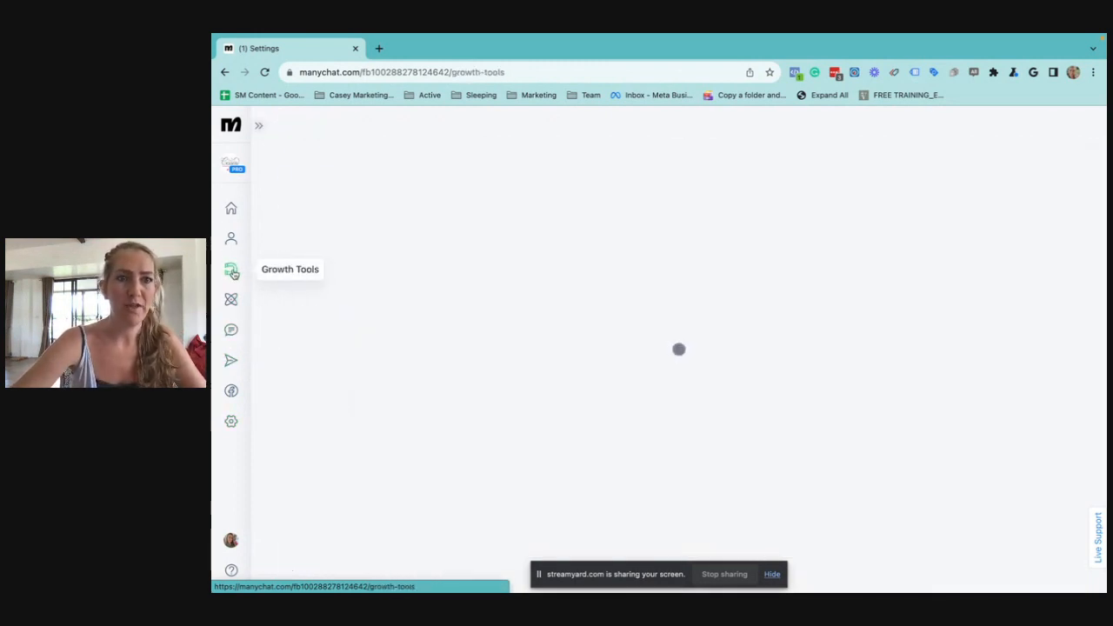
scroll(382, 365, "down", 2)
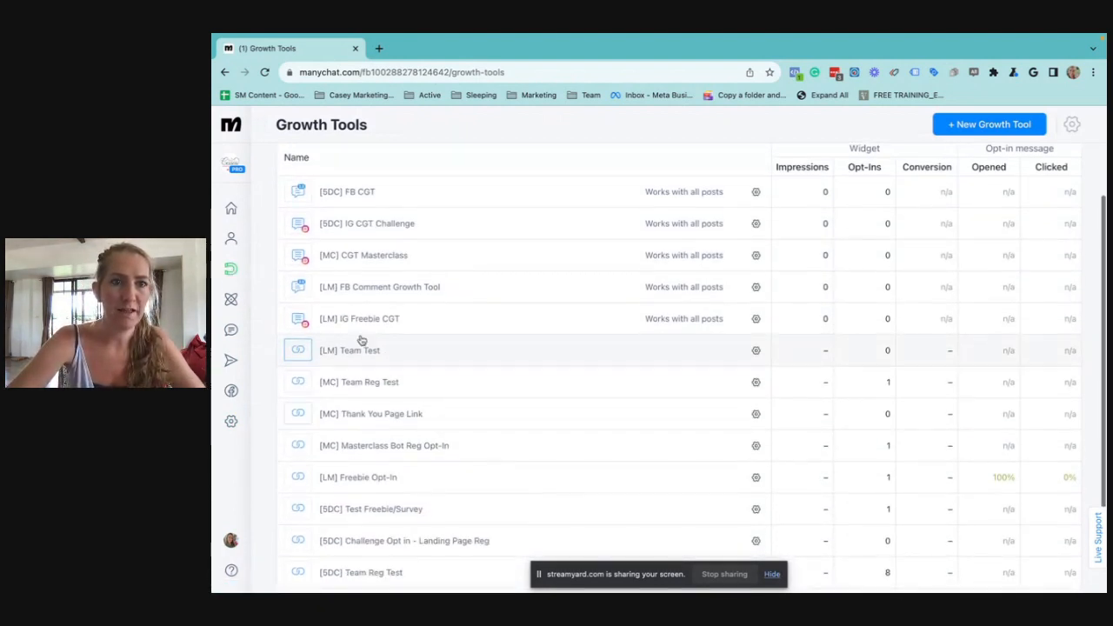
scroll(365, 409, "down", 2)
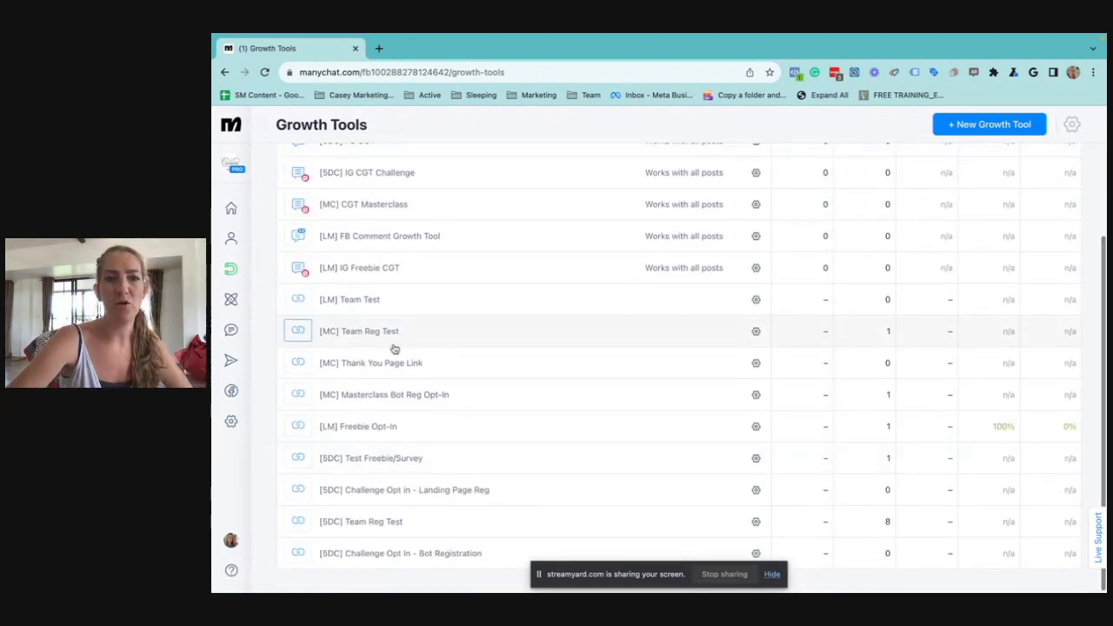
scroll(394, 349, "up", 4)
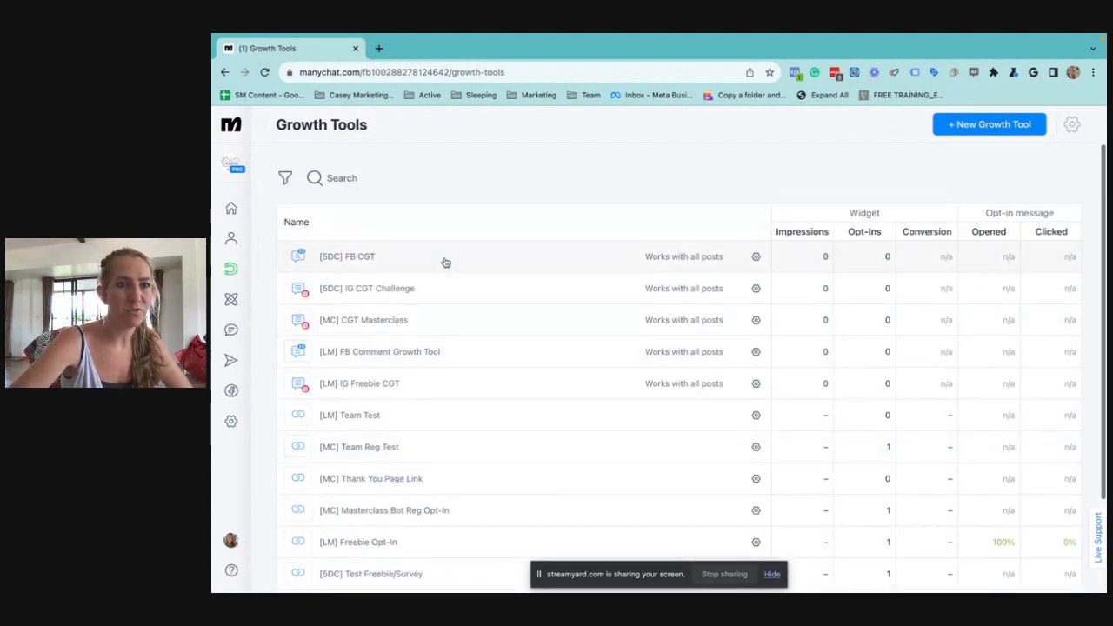
View the Contacts list and look over the Home dashboard's campaign and automation suggestions
left_click(230, 242)
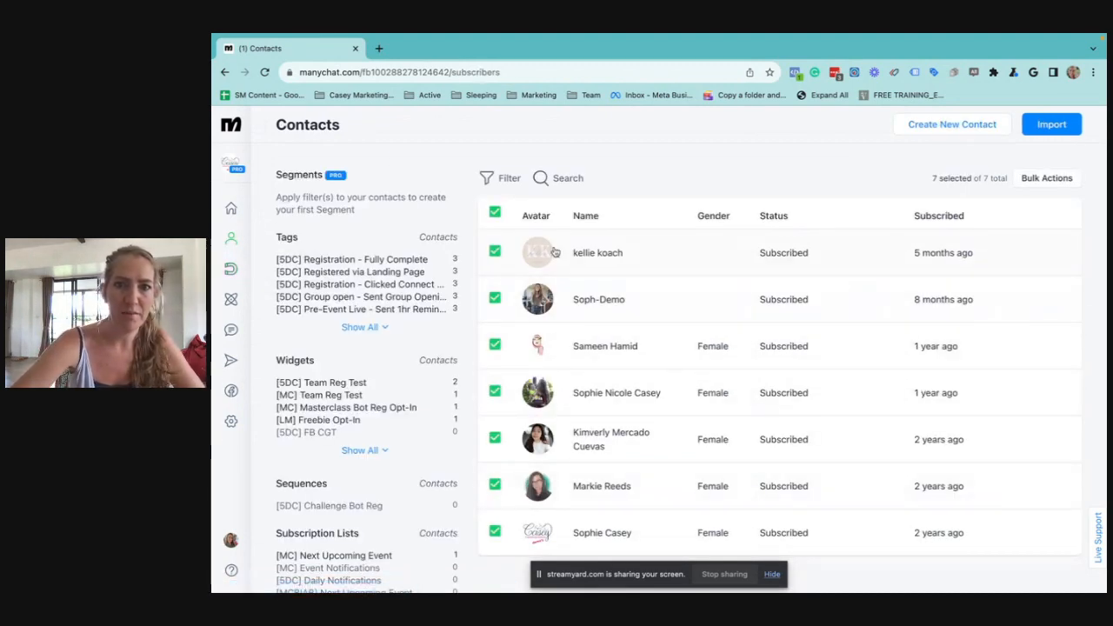
left_click(231, 209)
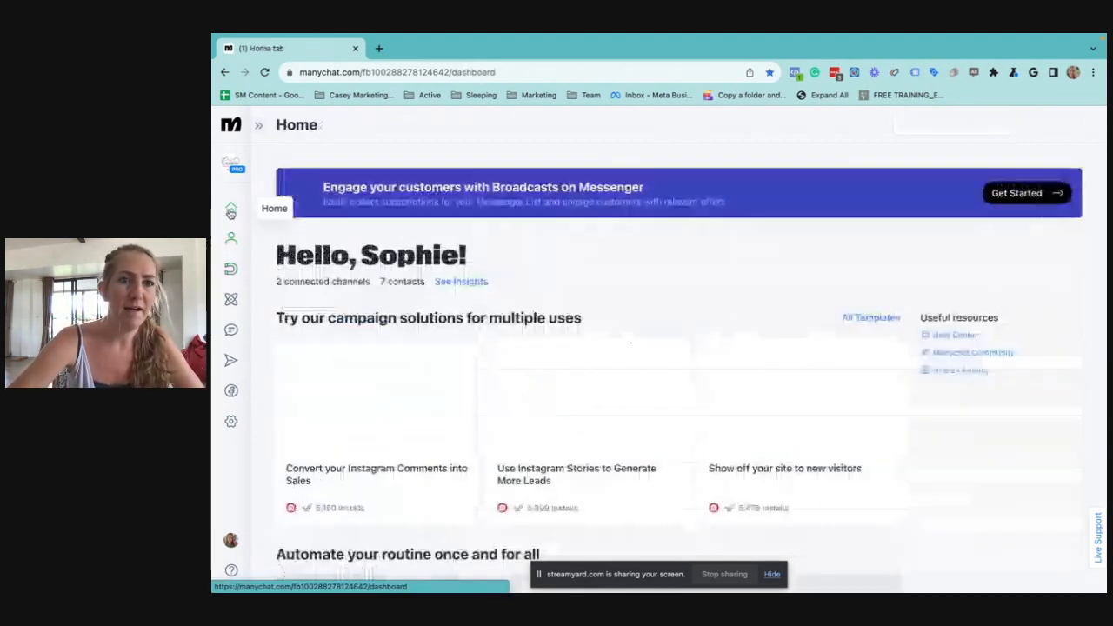
scroll(480, 342, "down", 3)
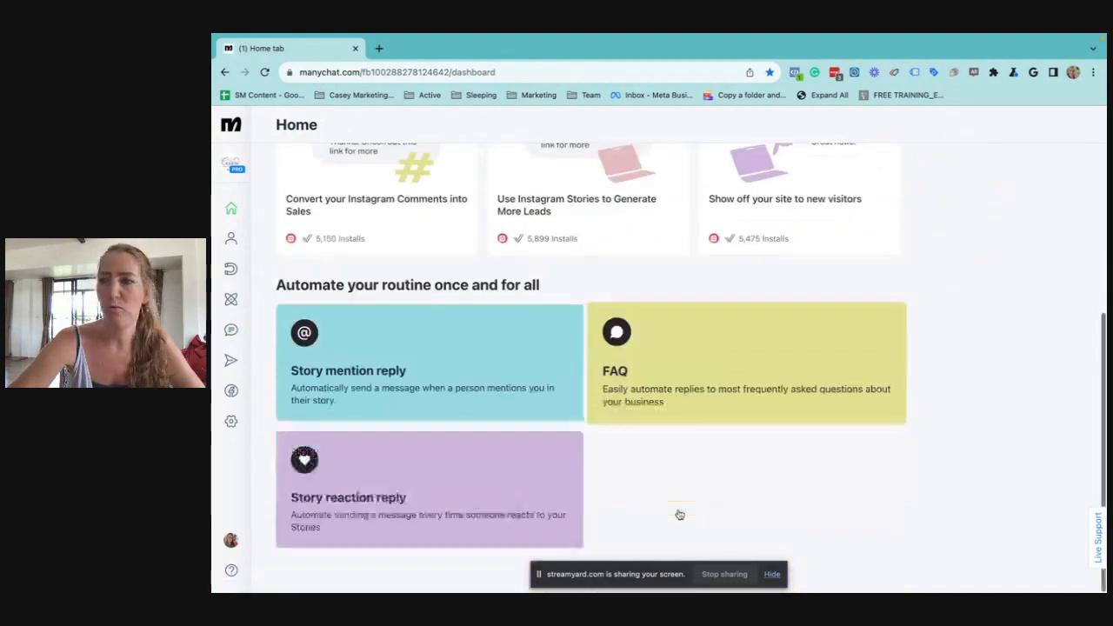
scroll(706, 390, "up", 3)
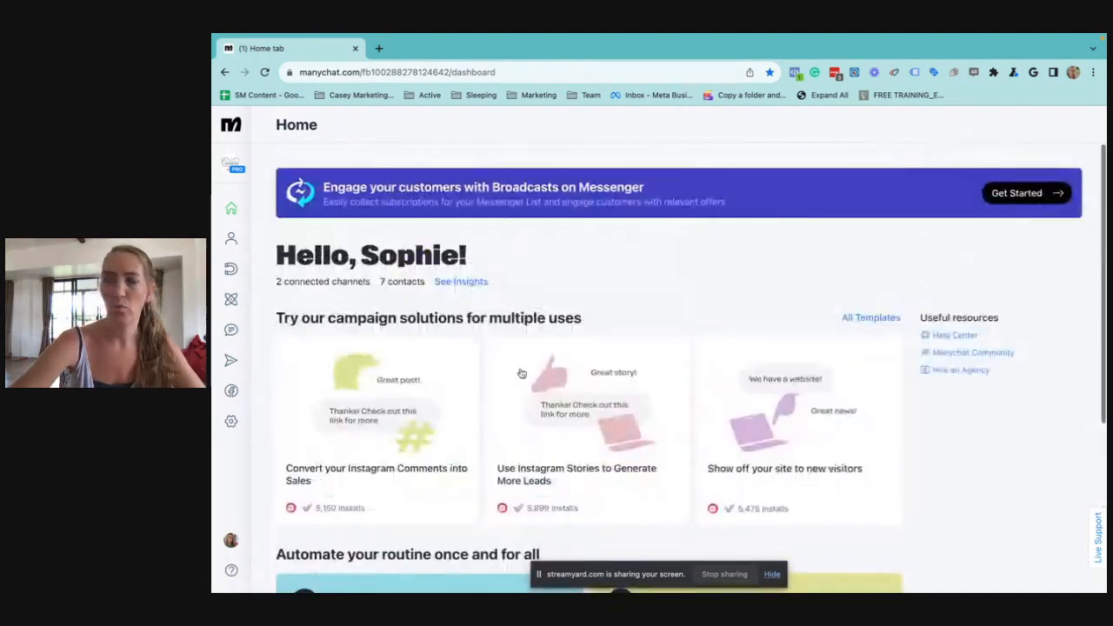
Create a new automation flow with a Messenger message as its first step
left_click(230, 299)
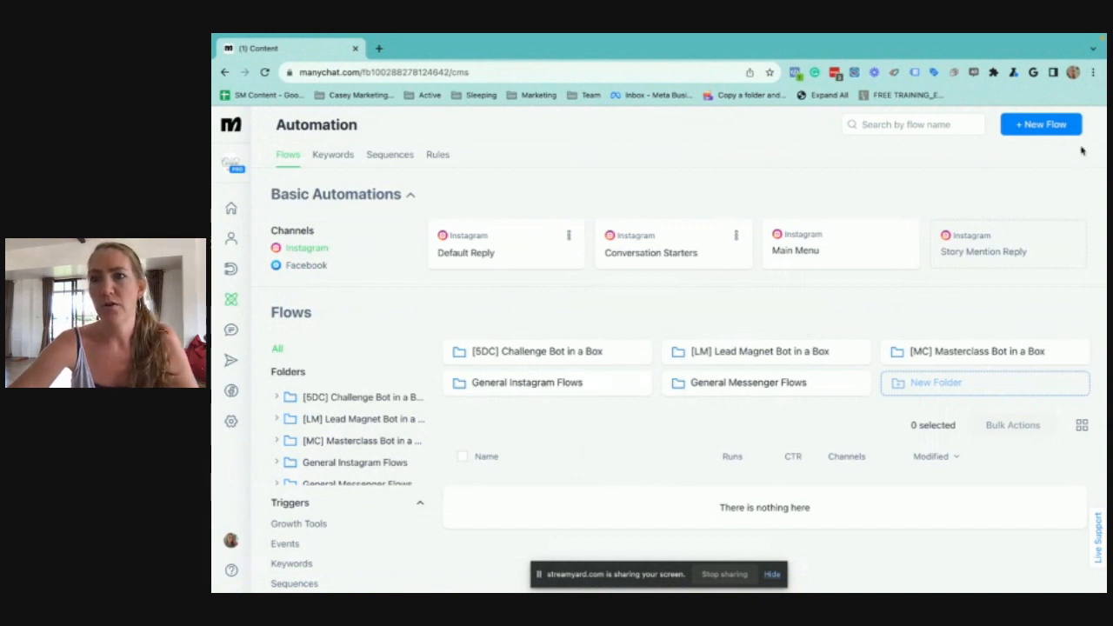
left_click(1041, 126)
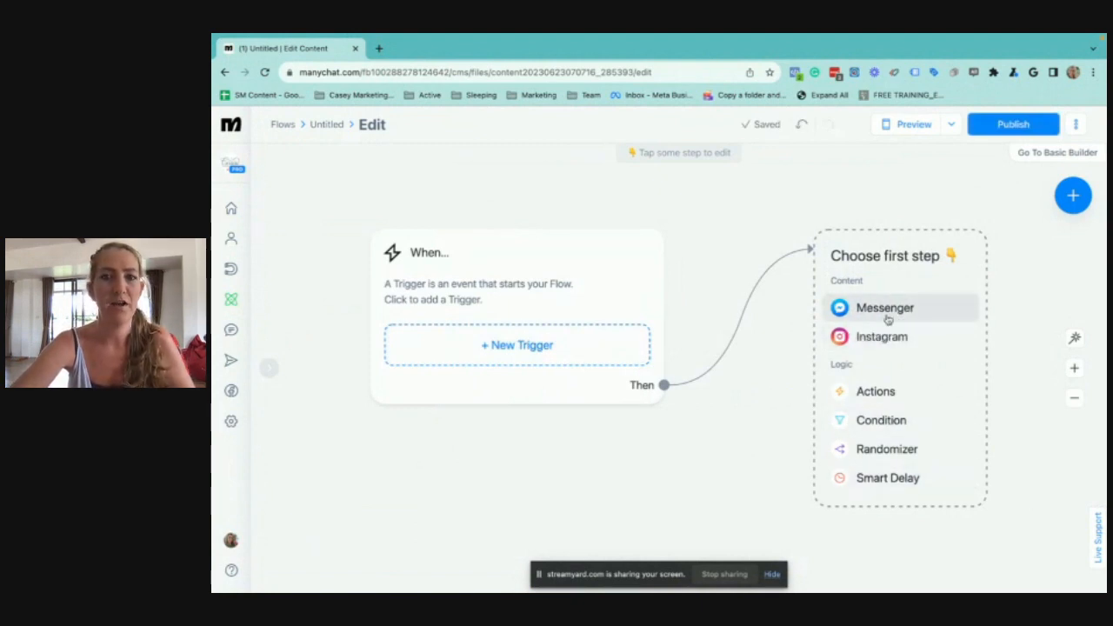
left_click(884, 309)
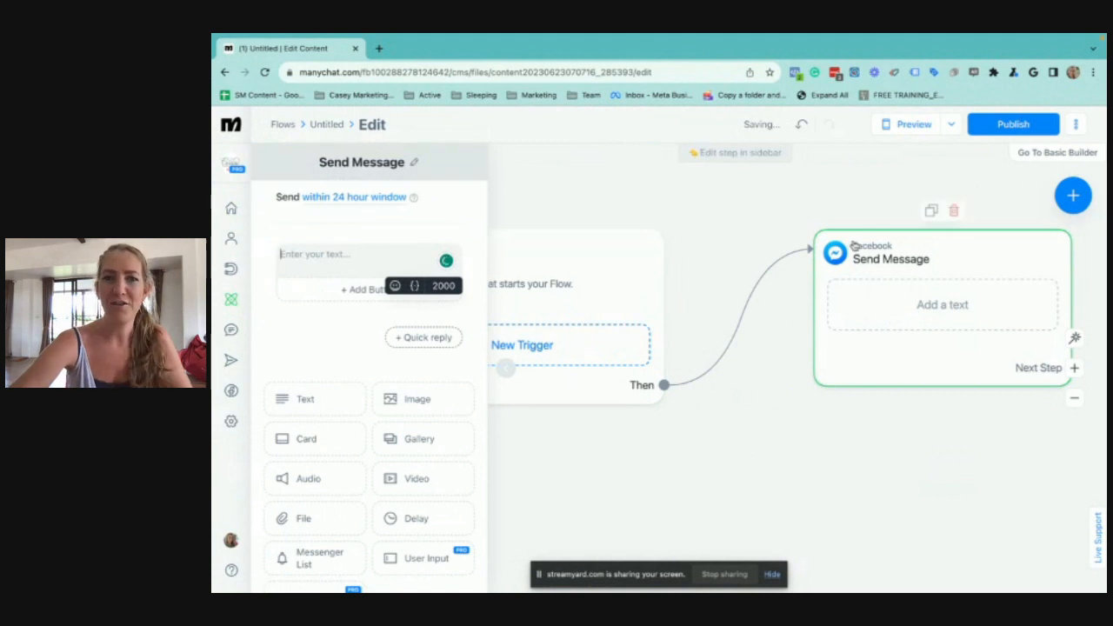
left_click(741, 227)
left_click_drag(741, 227, 545, 234)
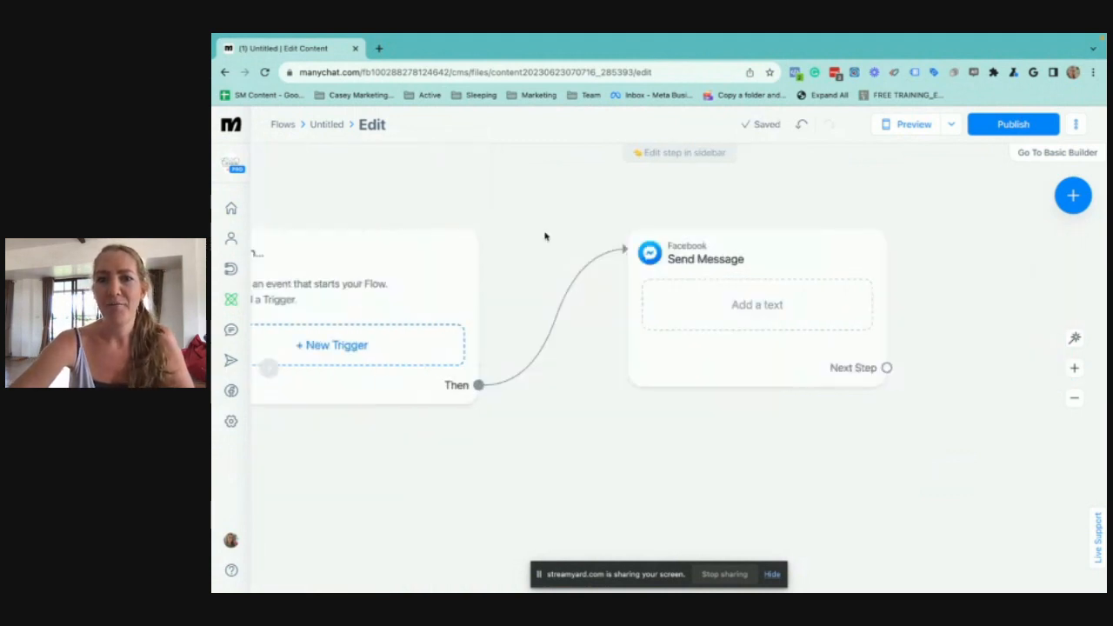
Begin the Messenger message text with "Hey" and insert the First Name system field after it
left_click(614, 279)
left_click(367, 257)
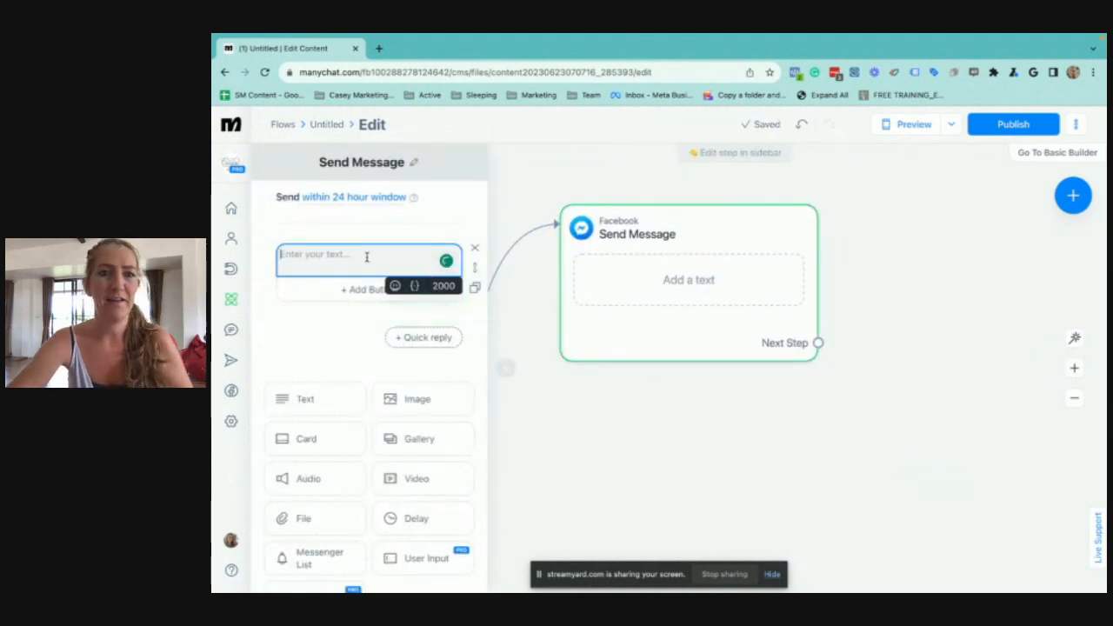
type("Hey")
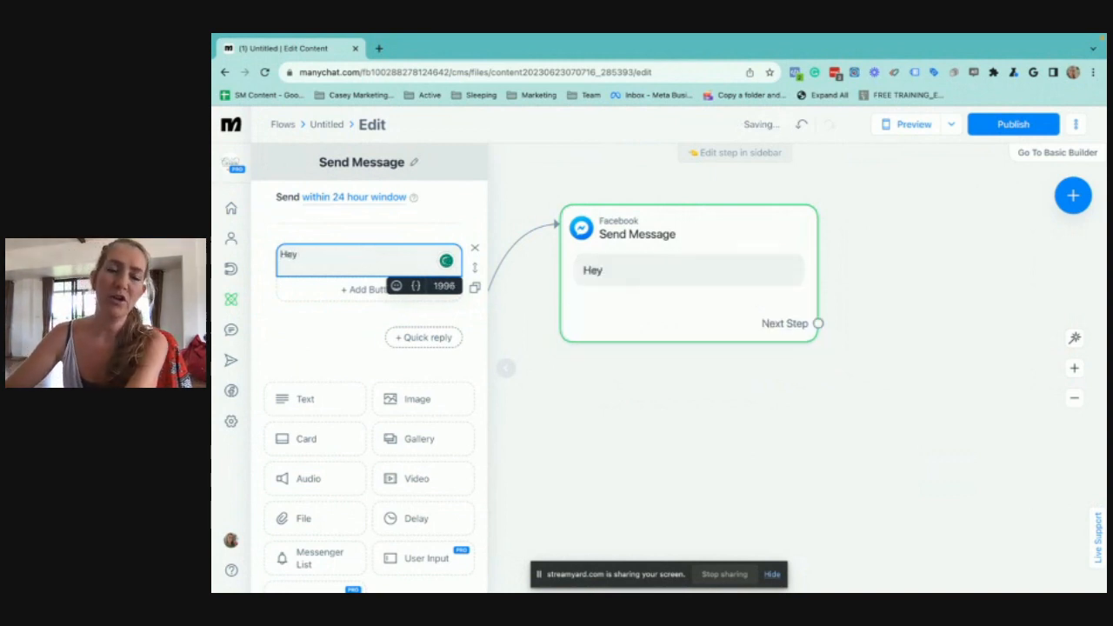
type(" {")
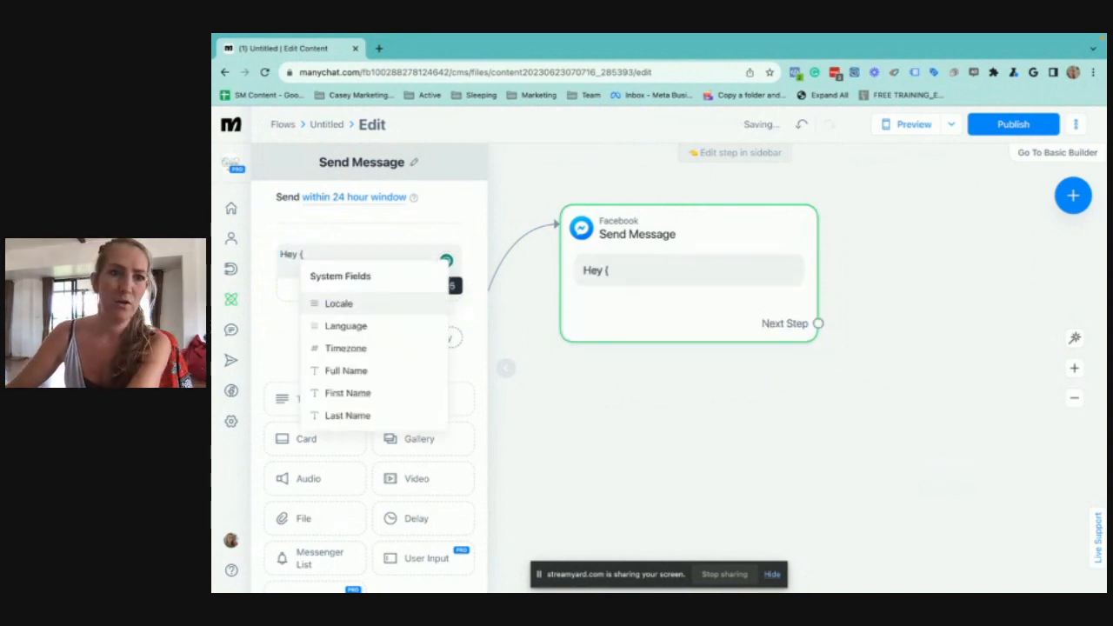
left_click(343, 253)
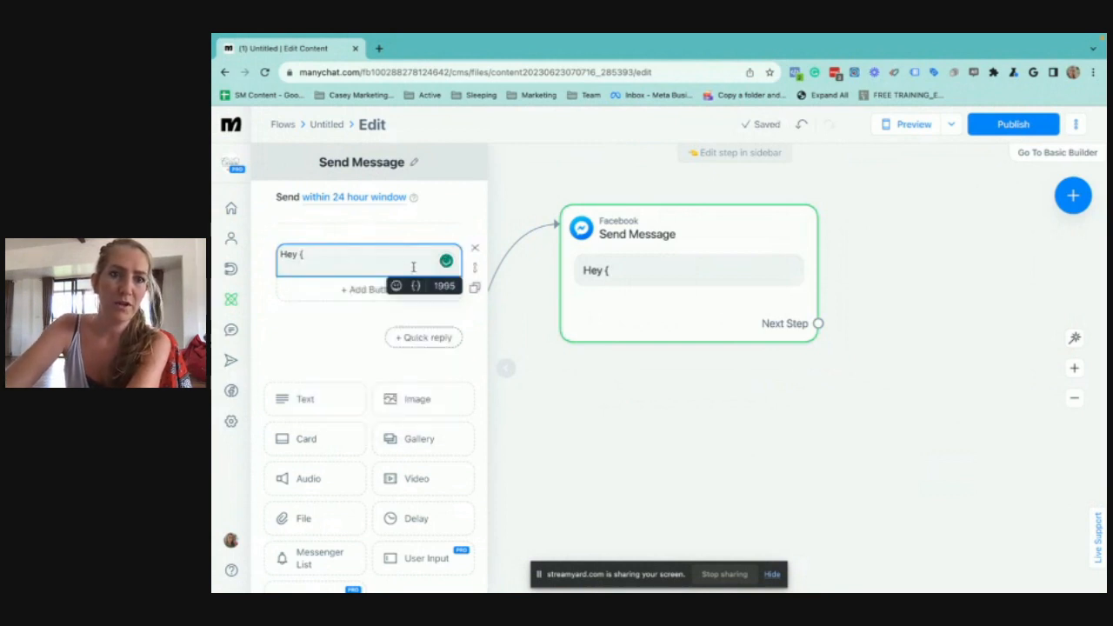
left_click(417, 287)
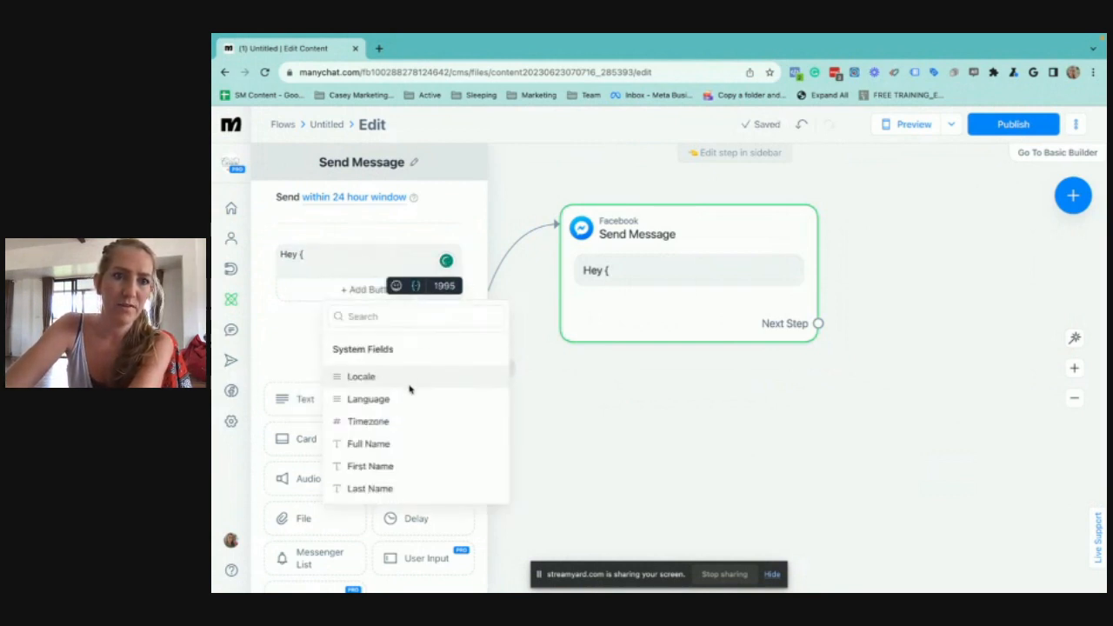
scroll(410, 408, "down", 3)
scroll(410, 419, "down", 3)
scroll(410, 418, "up", 5)
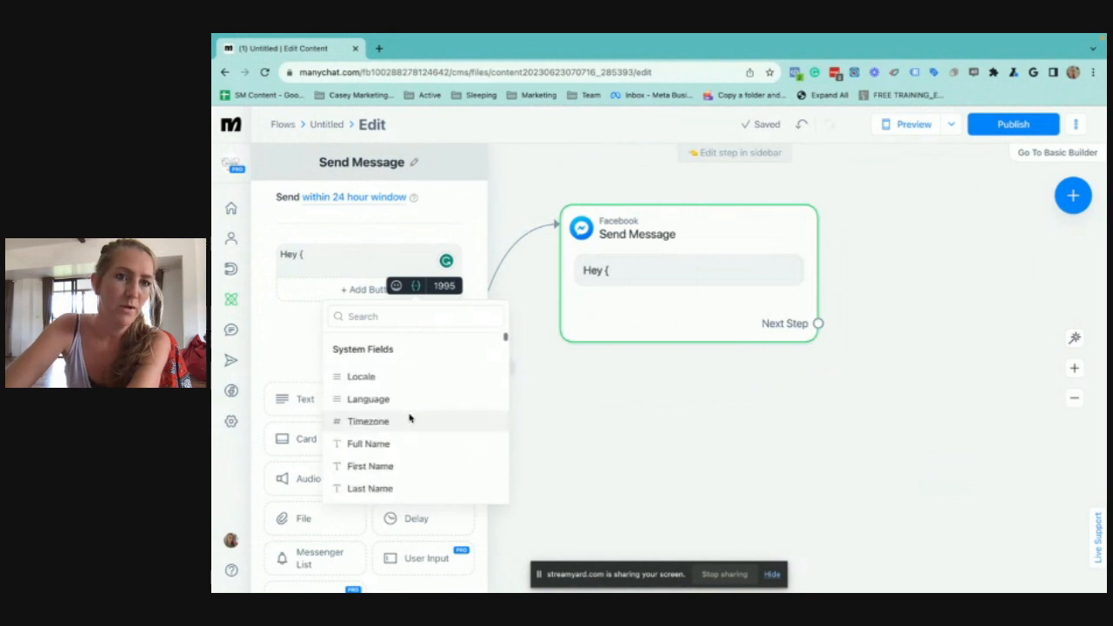
left_click(371, 464)
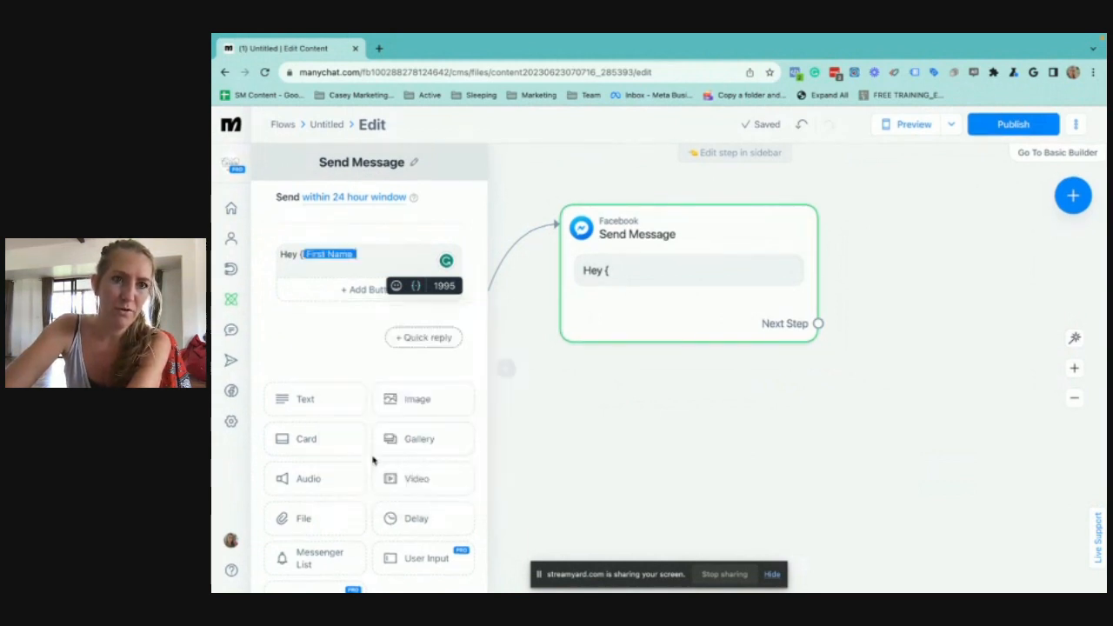
Remove the stray opening brace before the First Name field in the message
left_click(304, 254)
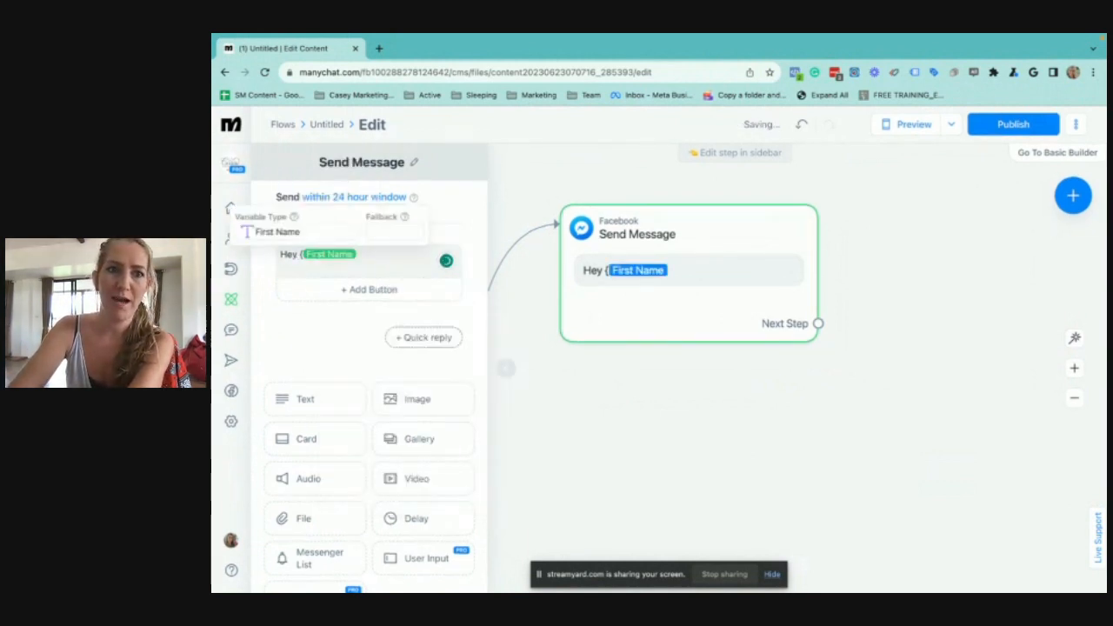
key("Escape")
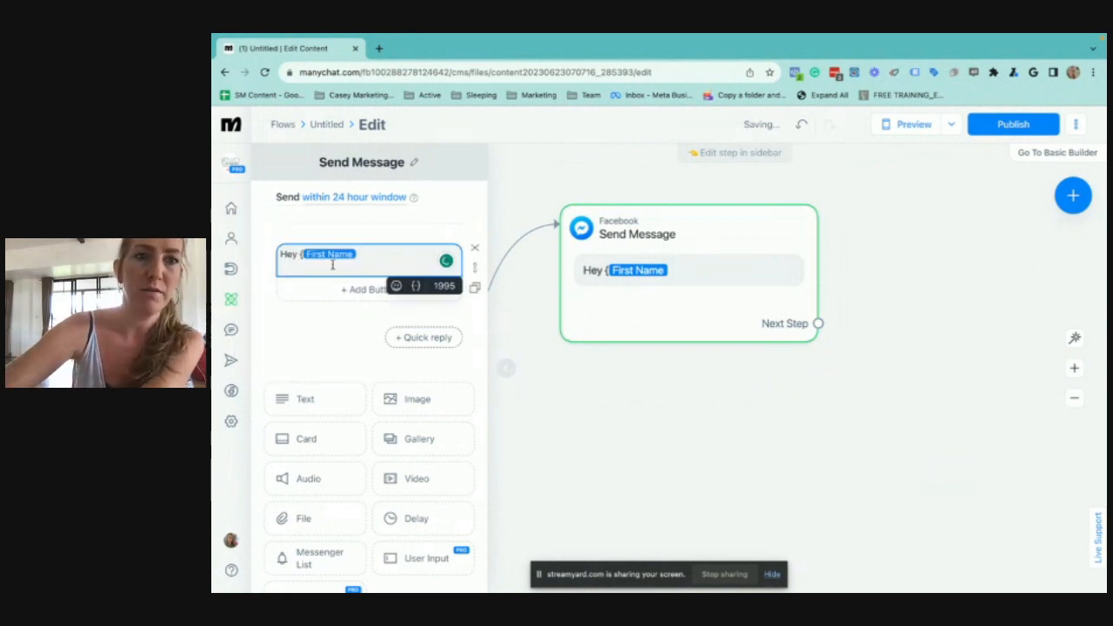
key("BackSpace")
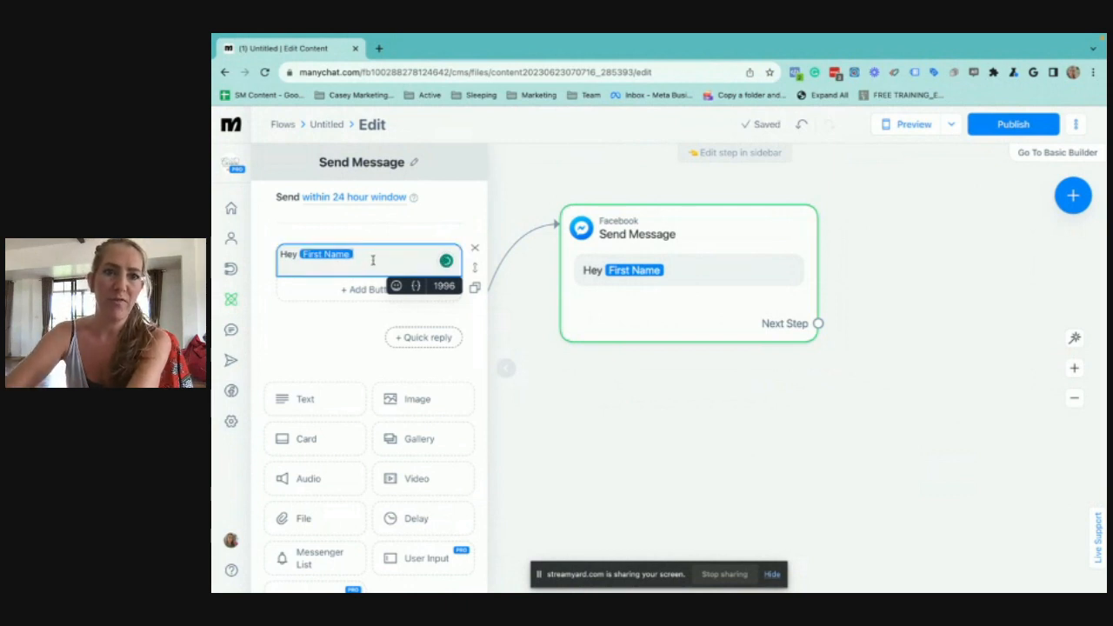
Set the First Name field's fallback to "there"
left_click(338, 258)
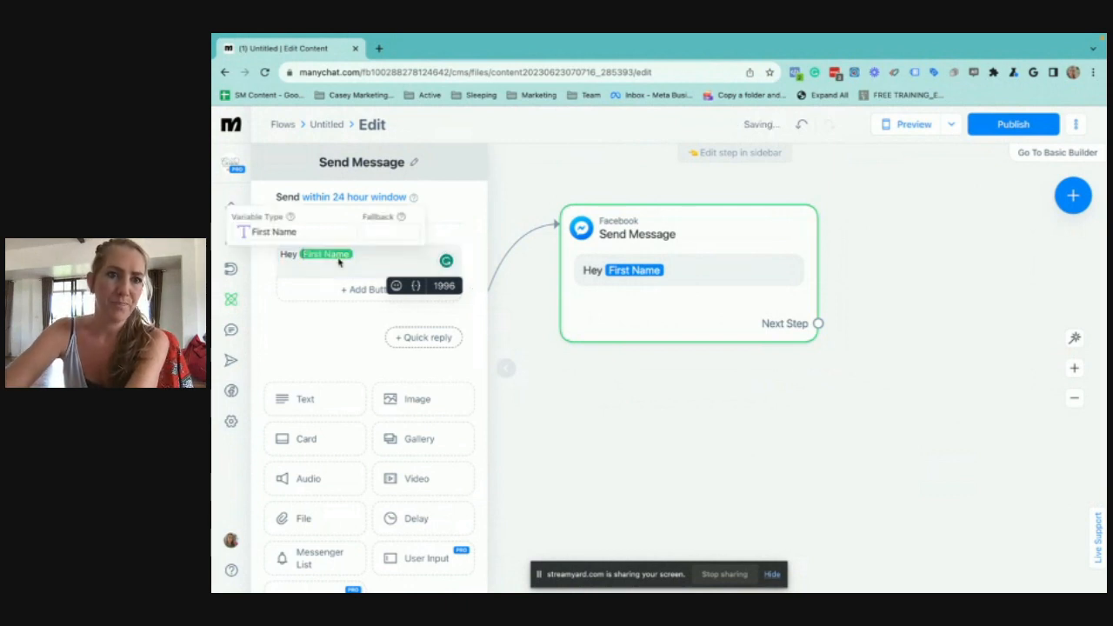
left_click(377, 230)
type("there")
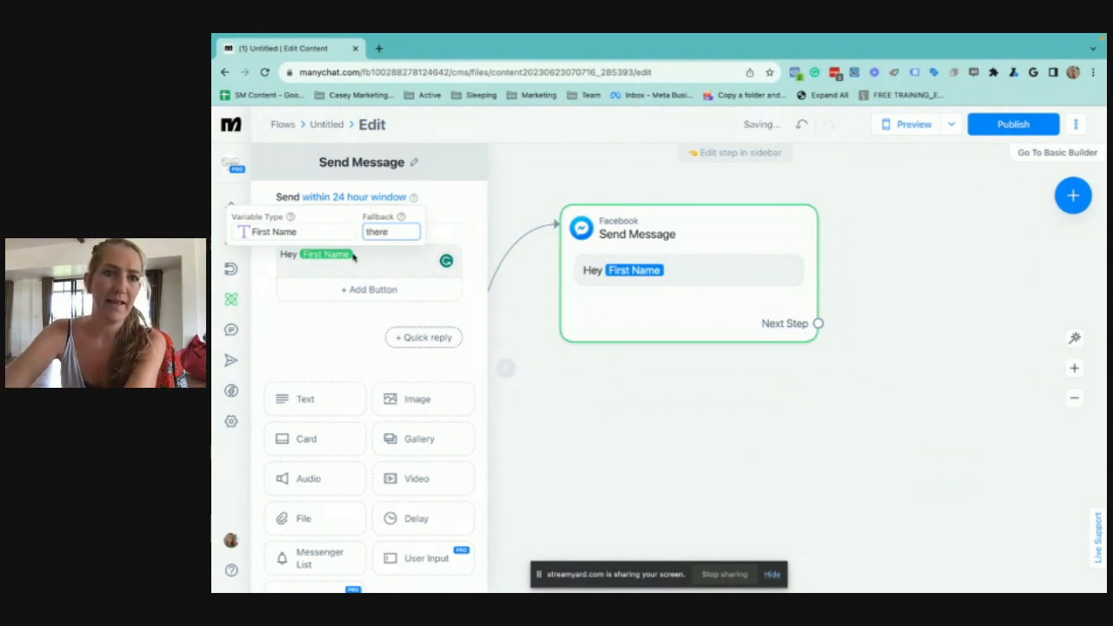
left_click(401, 251)
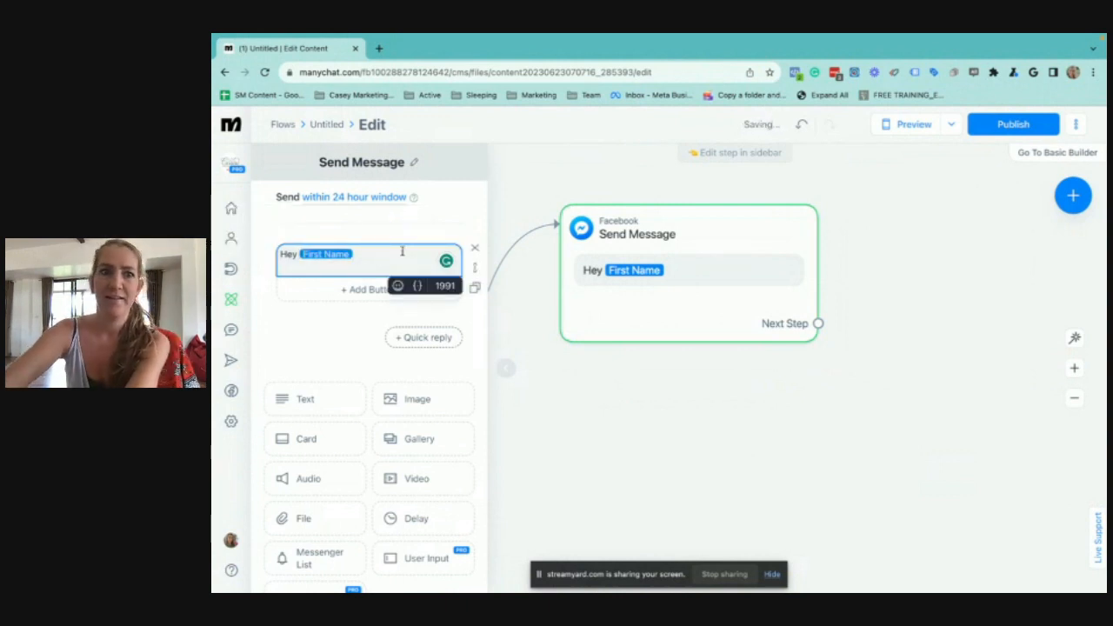
Add a comma after the First Name field and, below a blank line, the text "Welcome to my quiz!"
type(",")
key("Return")
key("Return")
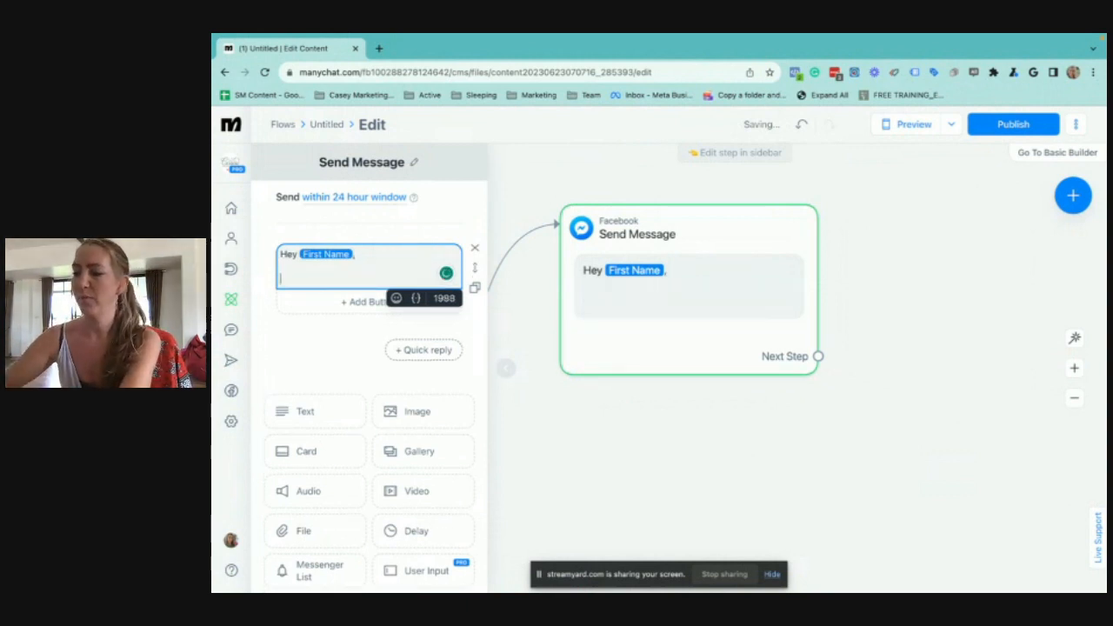
type("e,  Welcome to my quiz!")
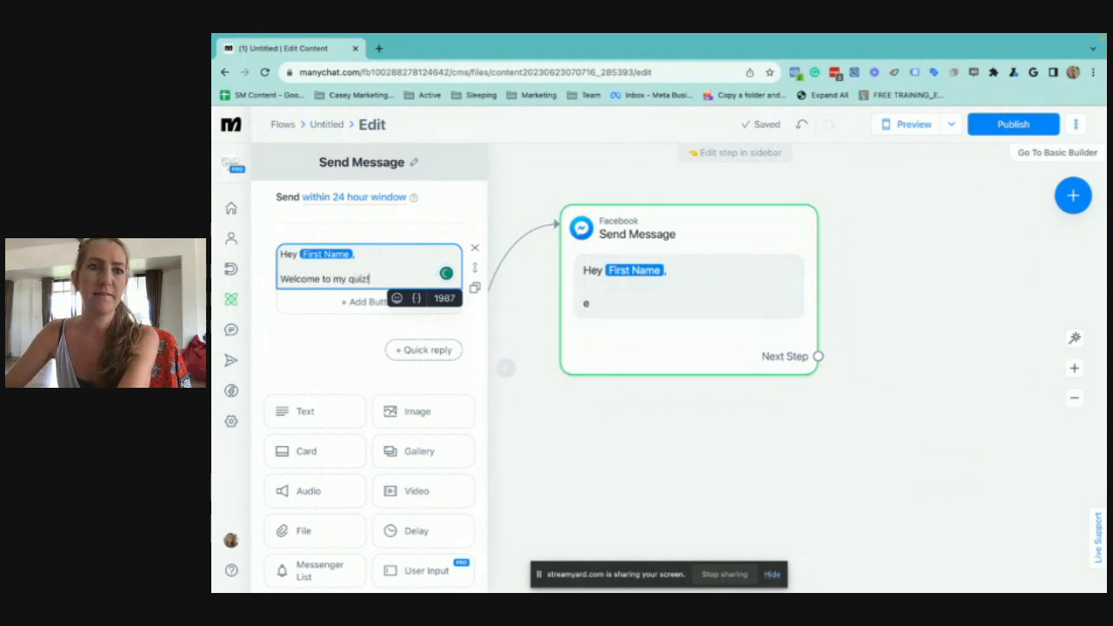
Add the line "Tap below to get started" below a blank line in the welcome message, ending with a pointing-down emoji
key("Return")
type("T")
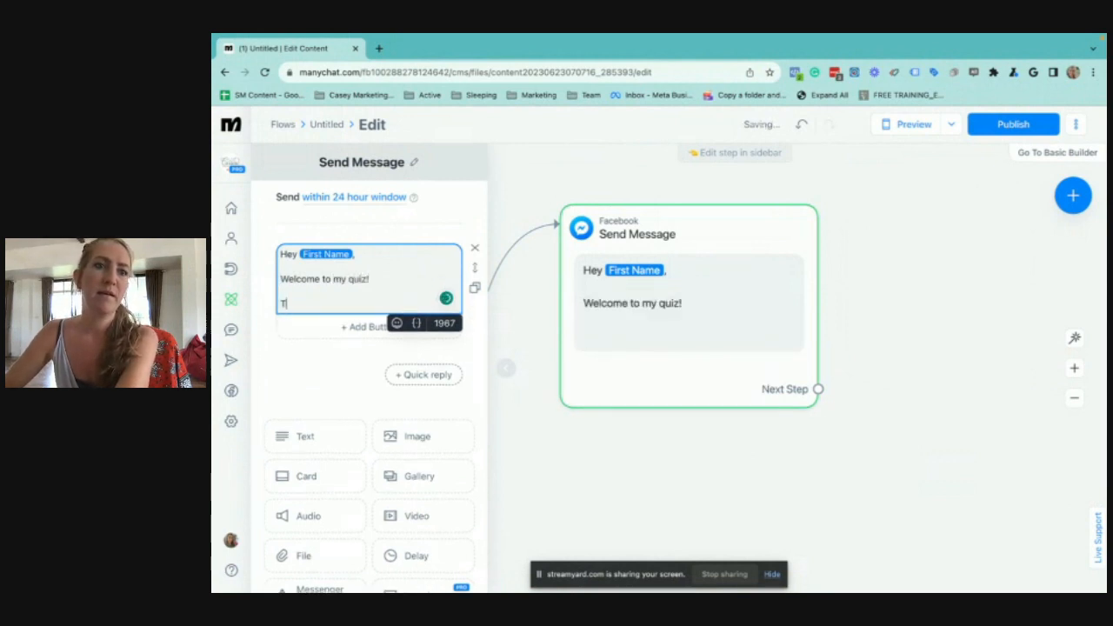
type("ap")
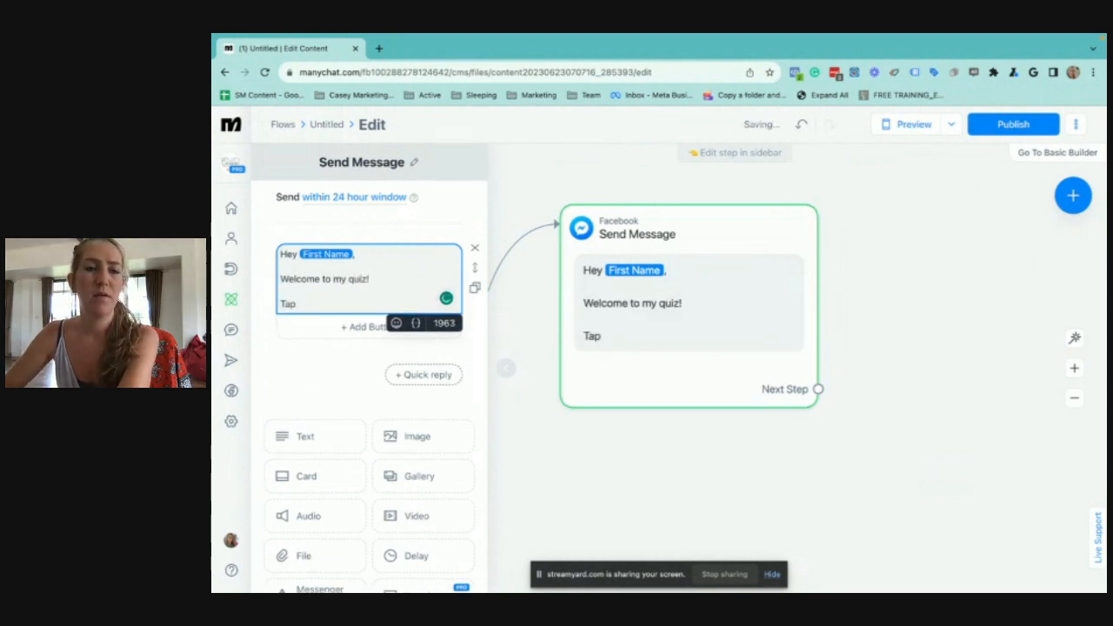
type(" below to get starte")
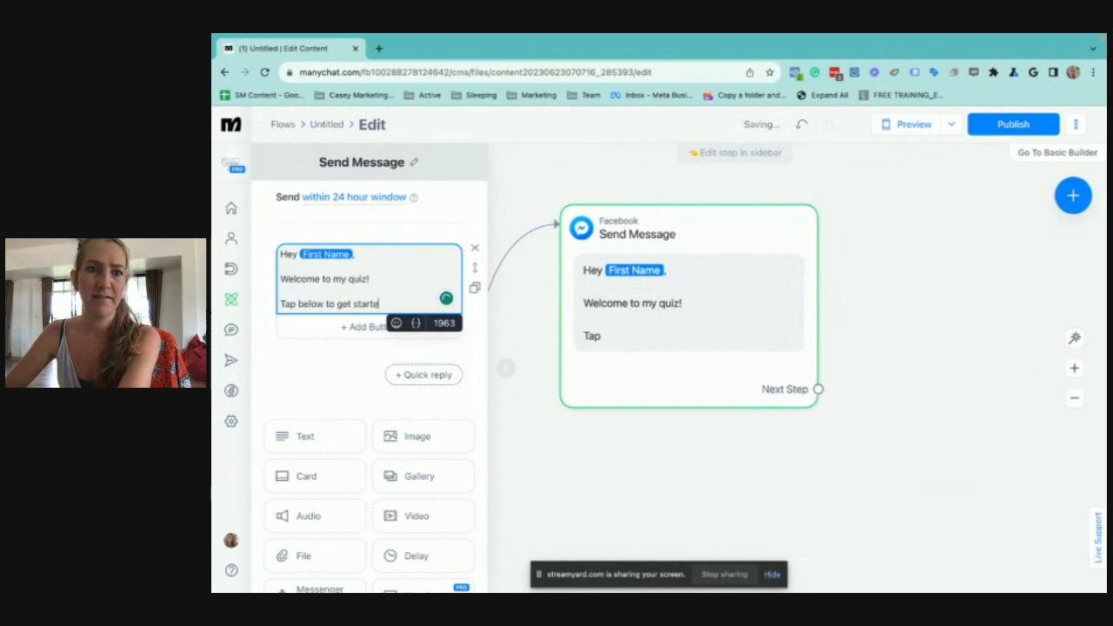
type("d")
left_click(396, 322)
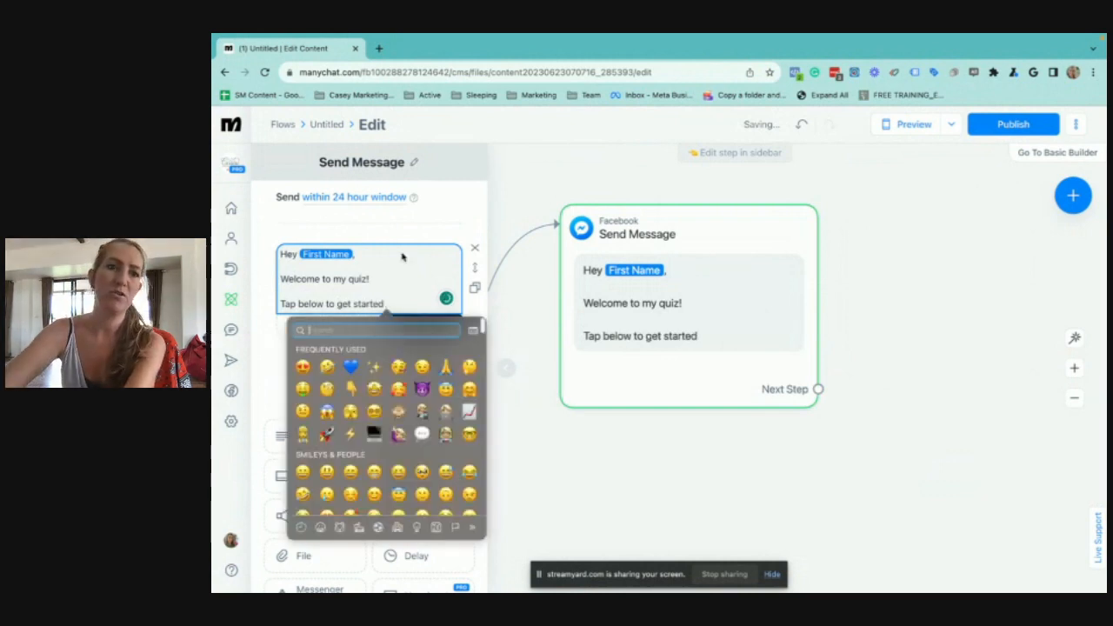
left_click(357, 392)
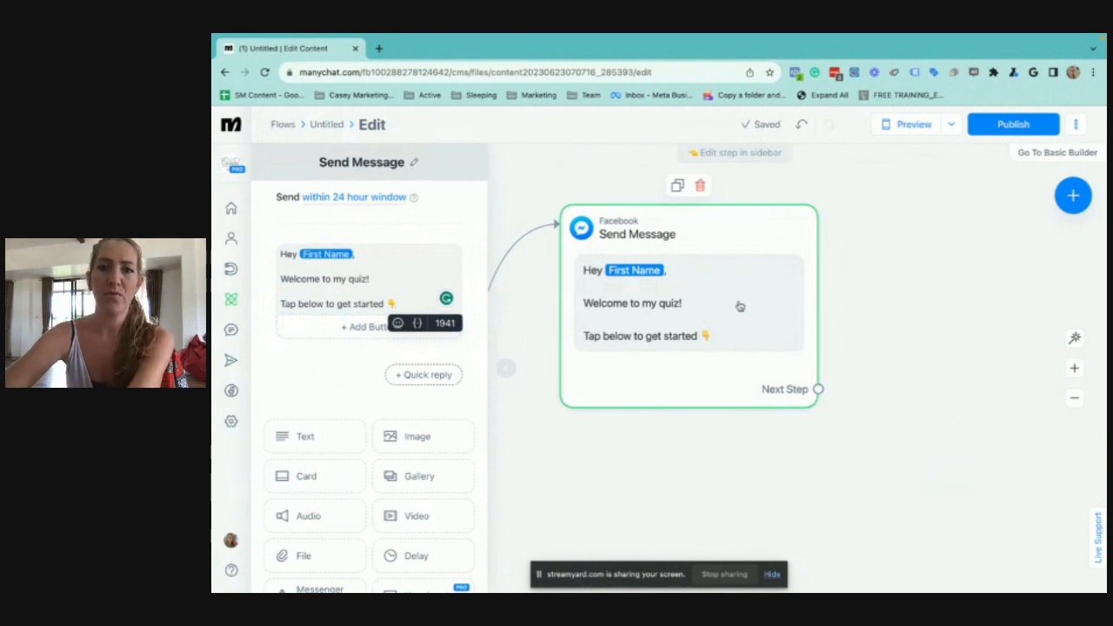
left_click(818, 388)
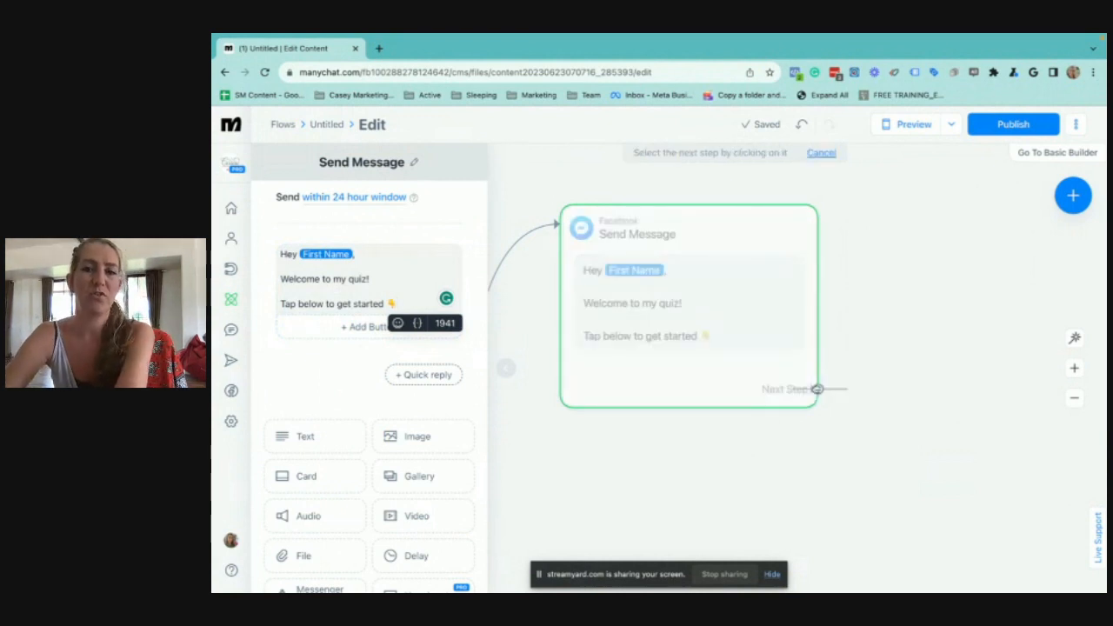
left_click(882, 310)
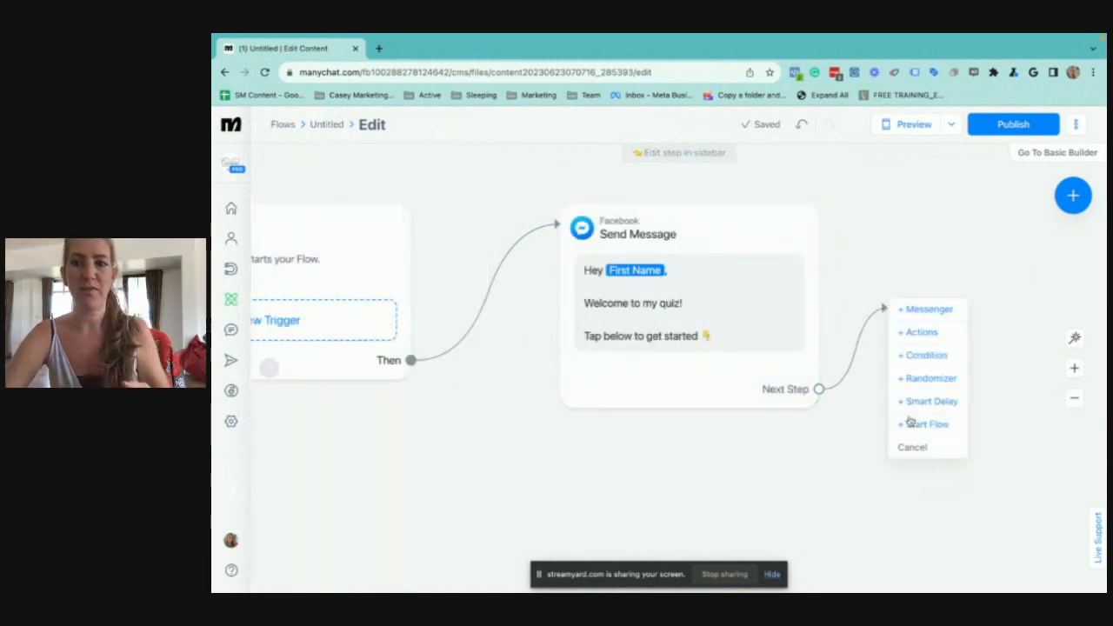
left_click(913, 448)
Add a quick reply labelled "GET STARTED" to the welcome message
left_click(703, 356)
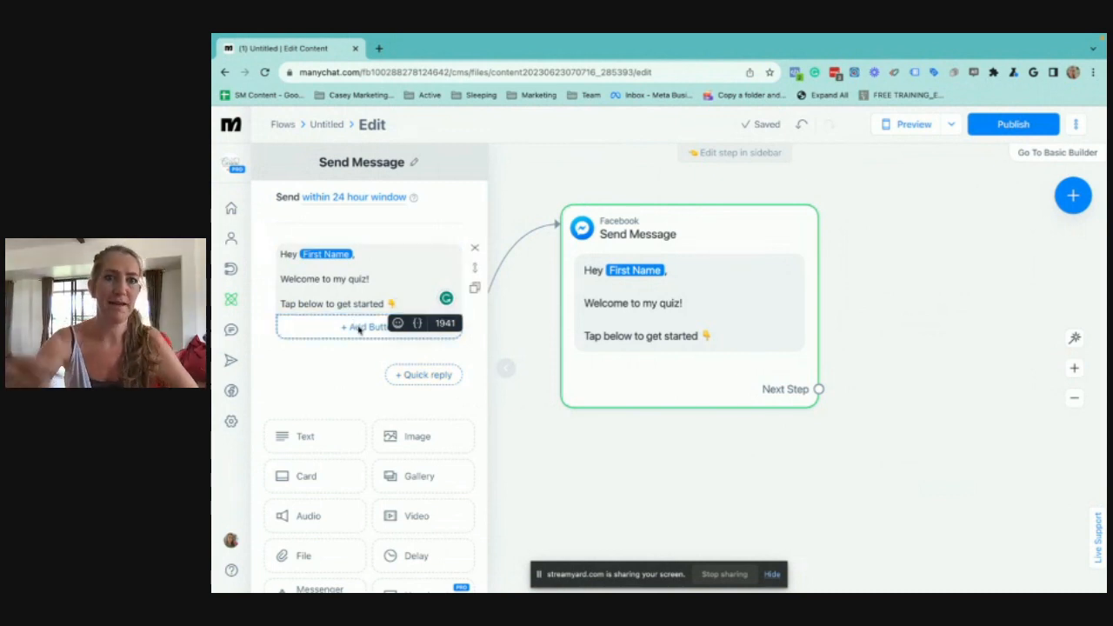
left_click(421, 374)
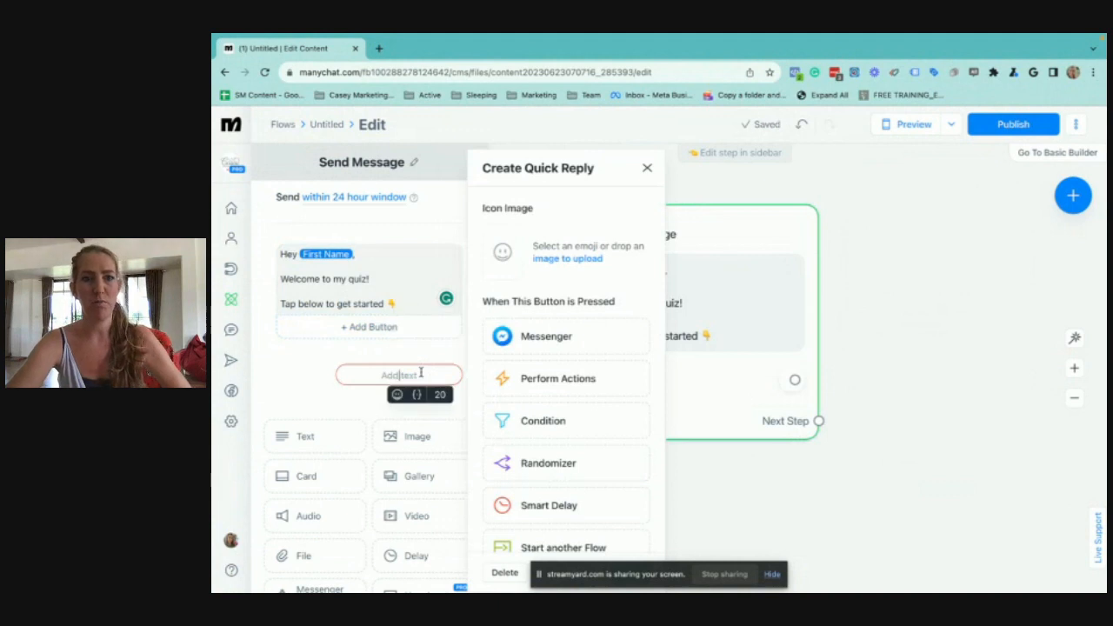
type("GET STARET")
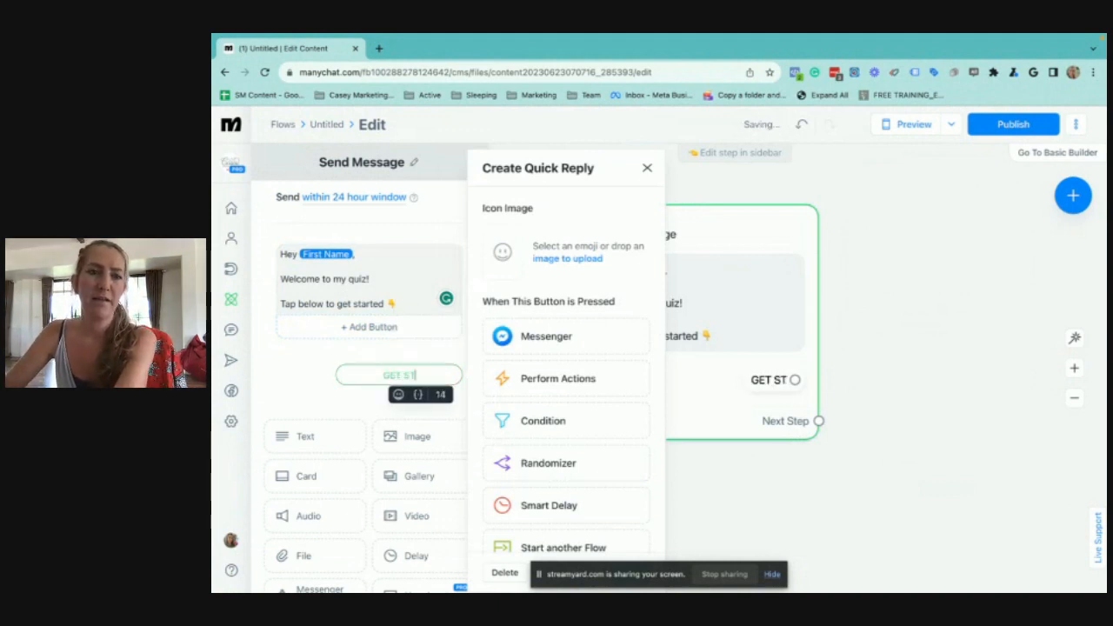
key("BackSpace")
key("BackSpace")
type("TED")
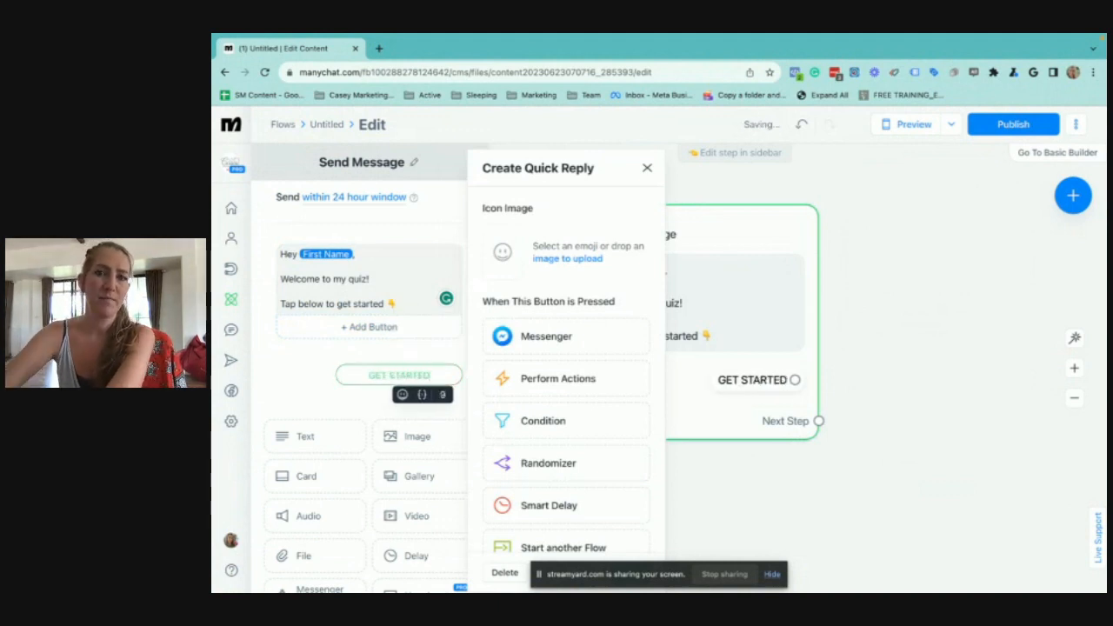
left_click(914, 479)
Connect the GET STARTED quick reply to a new Messenger message placed beside the welcome message
left_click_drag(914, 479, 609, 484)
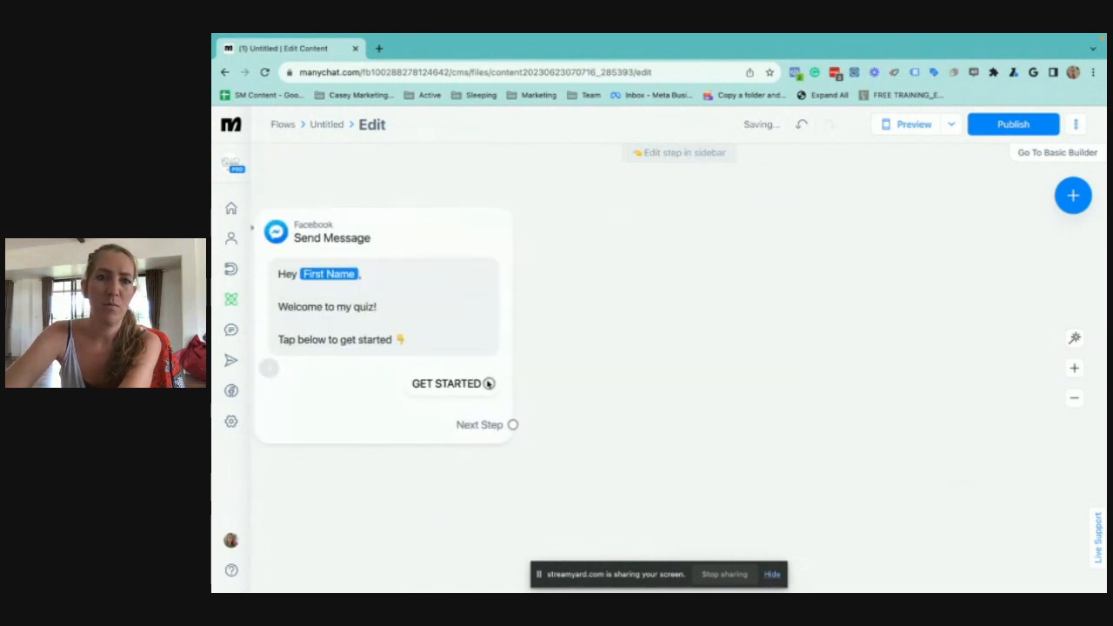
left_click_drag(489, 384, 514, 384)
left_click(652, 259)
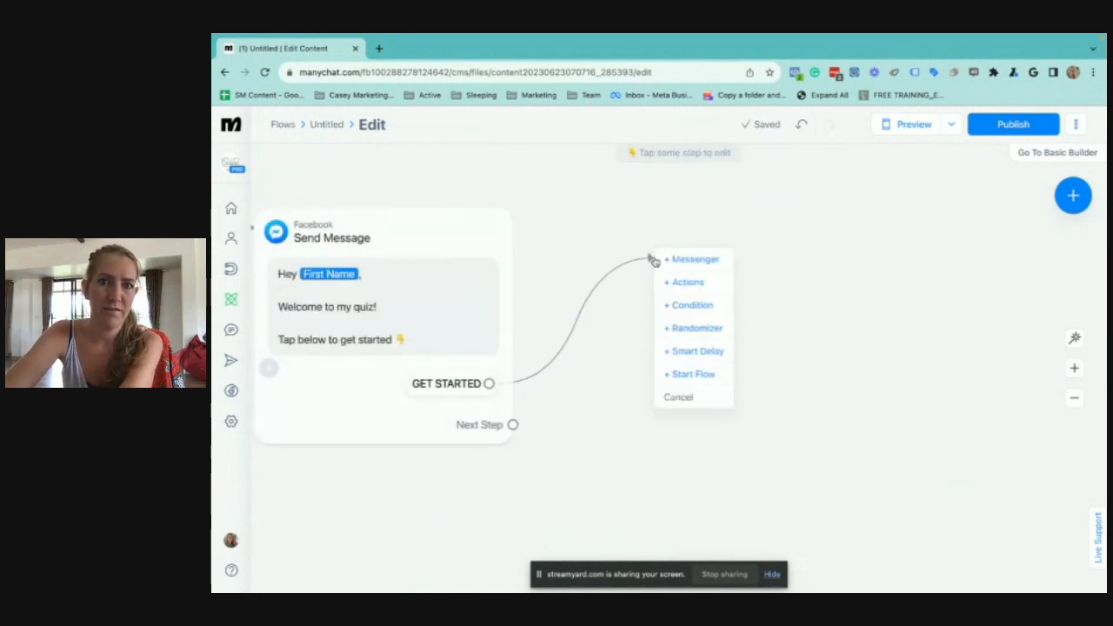
left_click(684, 259)
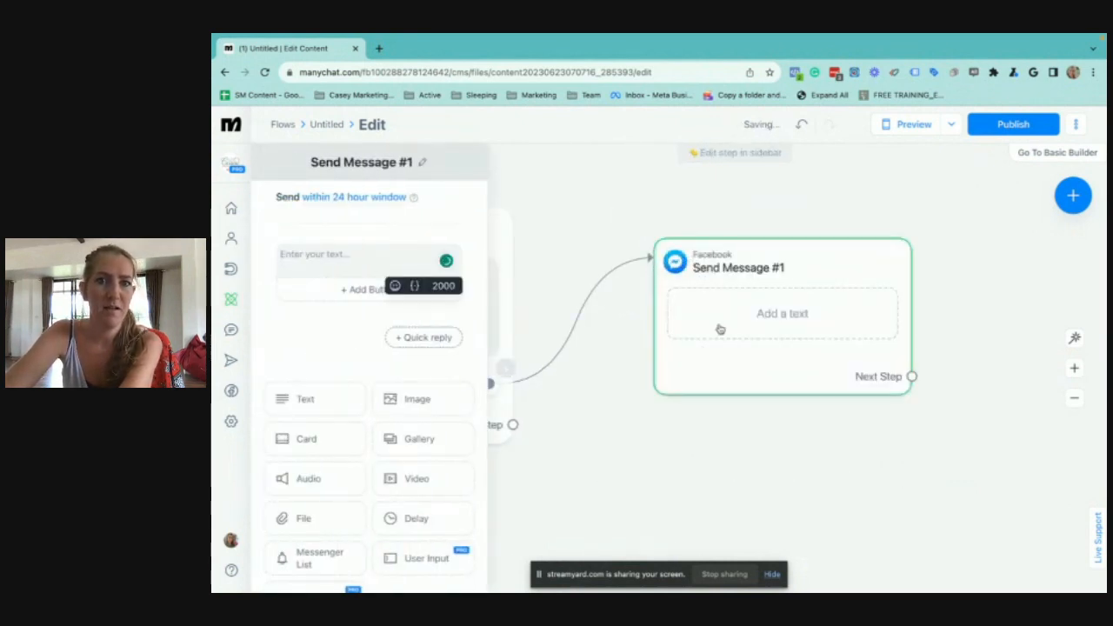
Write "Great!" in the new message and, below a blank line, "Q1: Do you like cats?" followed by a heart-eyes cat emoji
left_click(369, 263)
type("Great!")
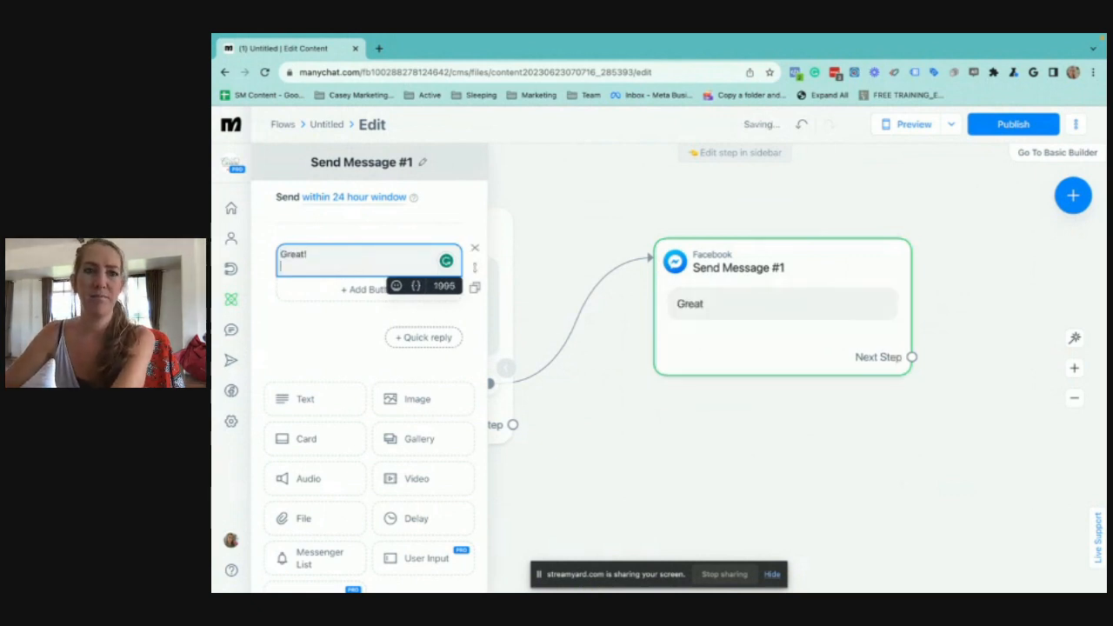
key("Return")
type("Q")
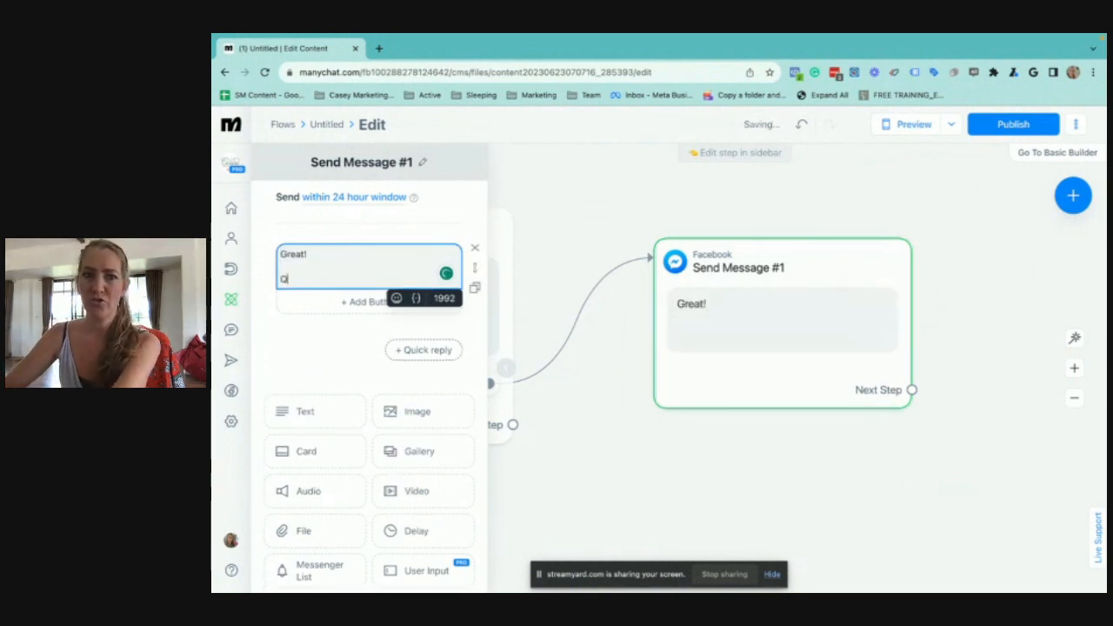
type("1:")
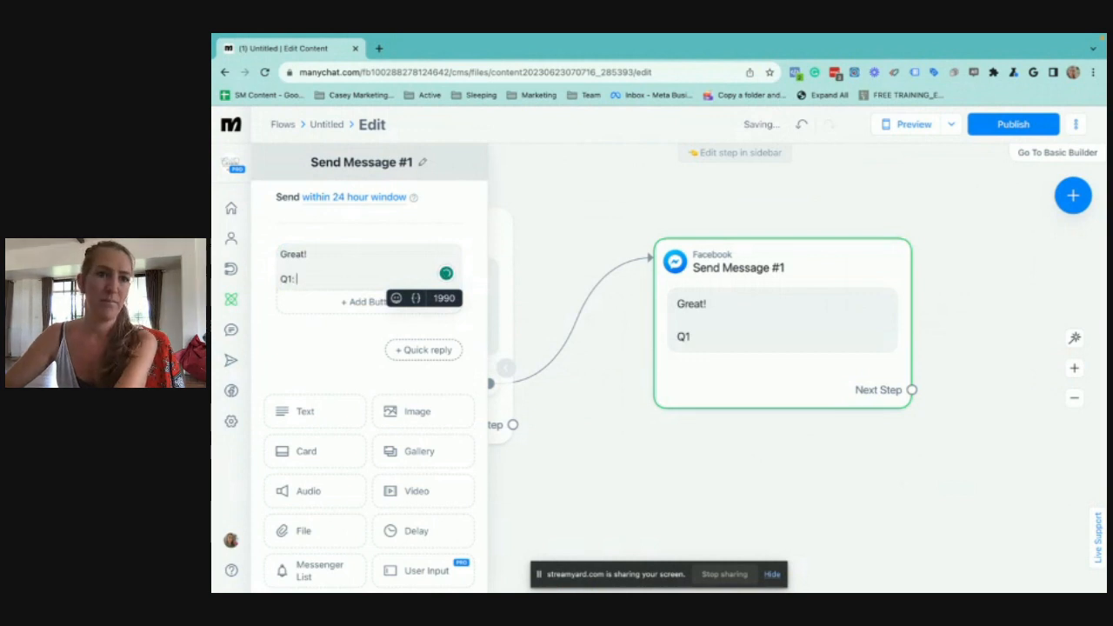
type(" D")
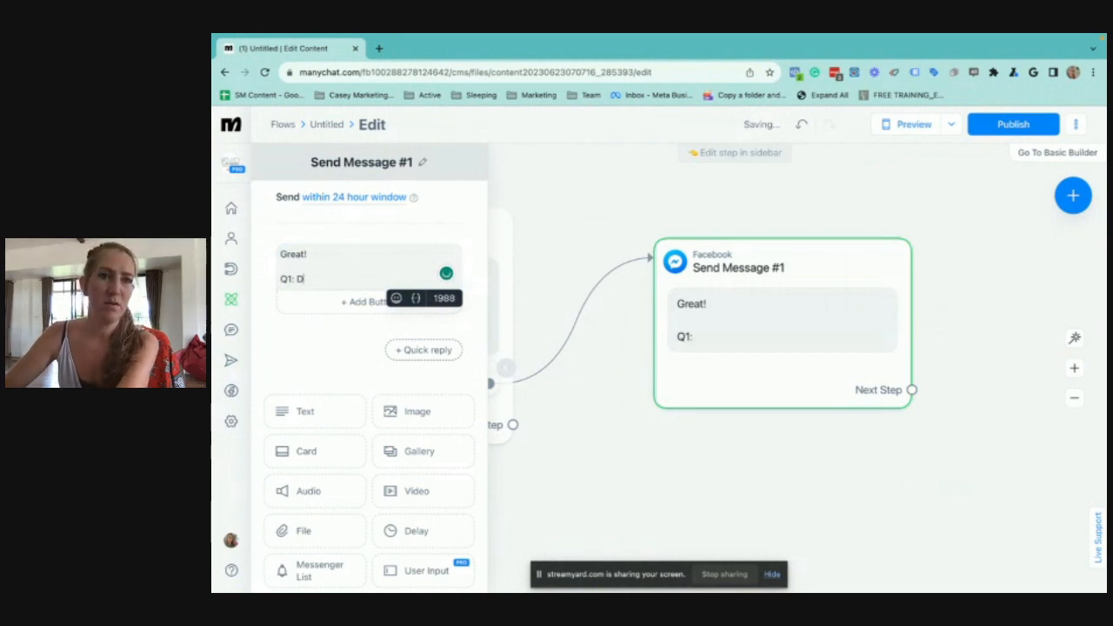
type("o you like cats?")
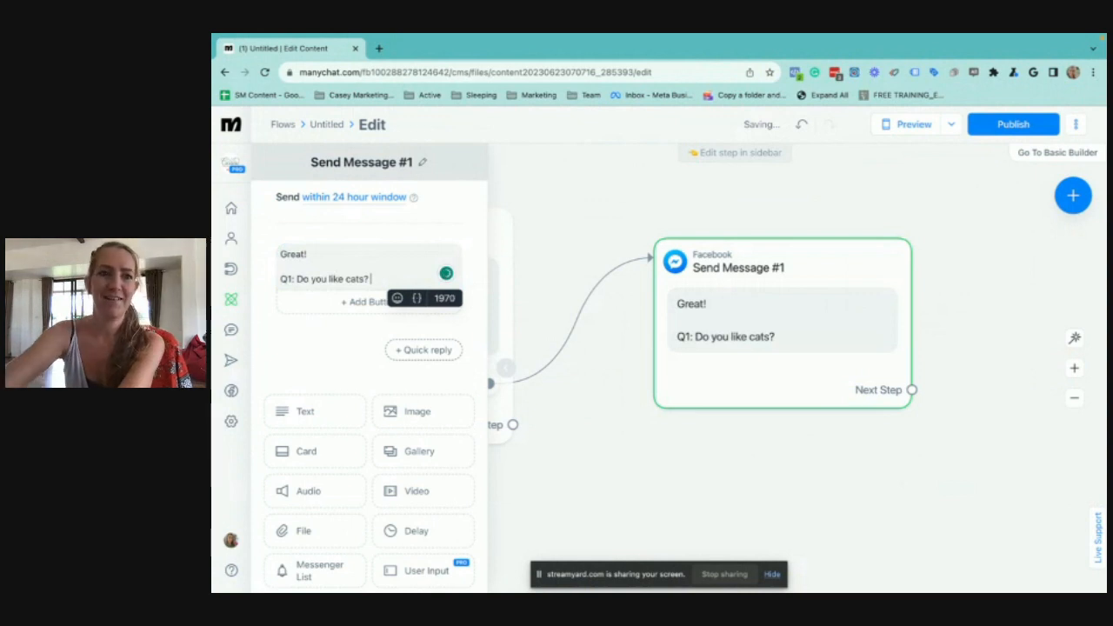
key("ctrl+super+space")
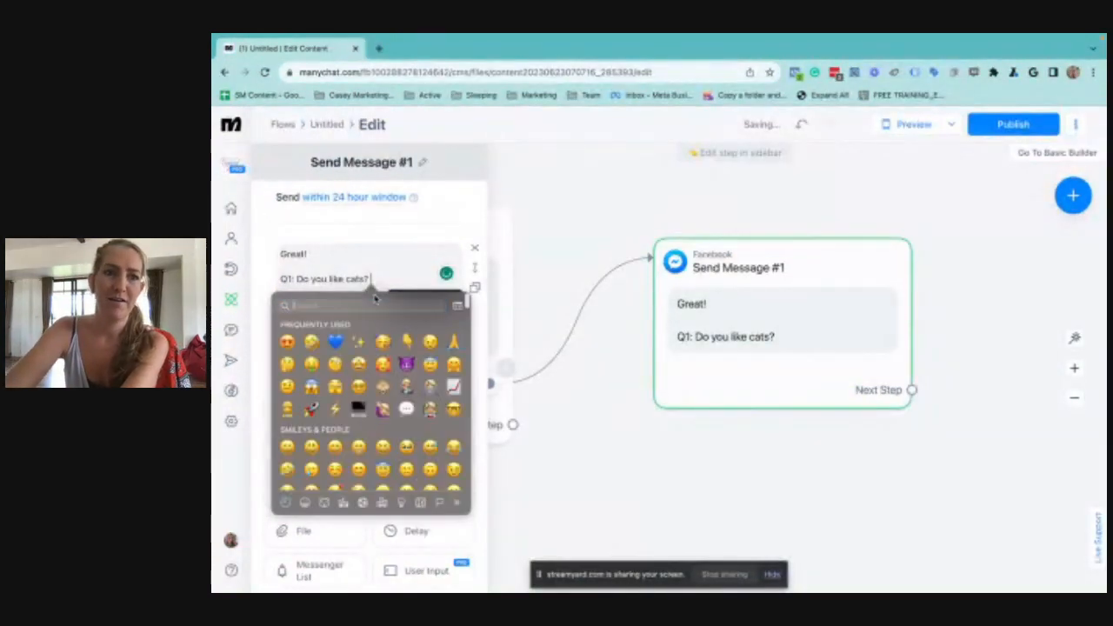
type("cat")
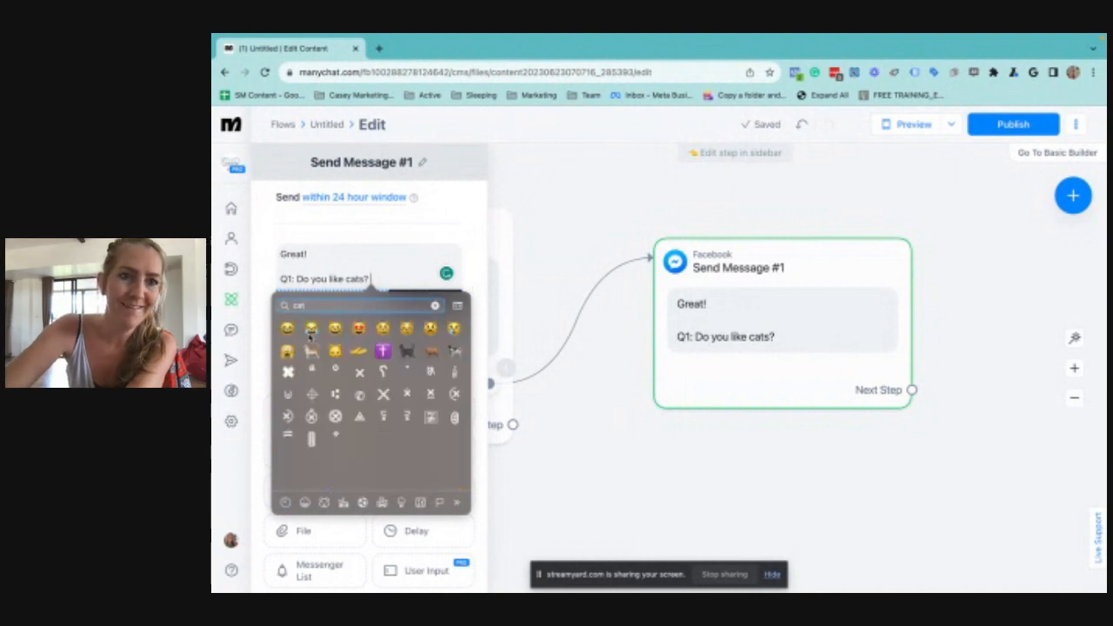
left_click(358, 330)
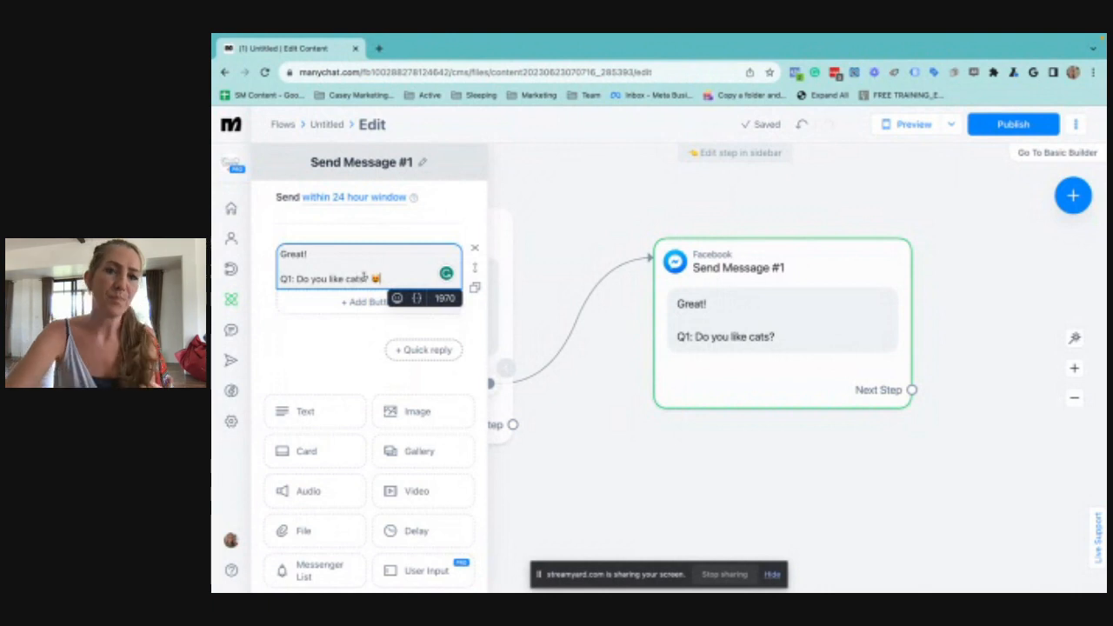
Add a quick reply labelled "Hell yeah!" to the cats question
left_click(424, 350)
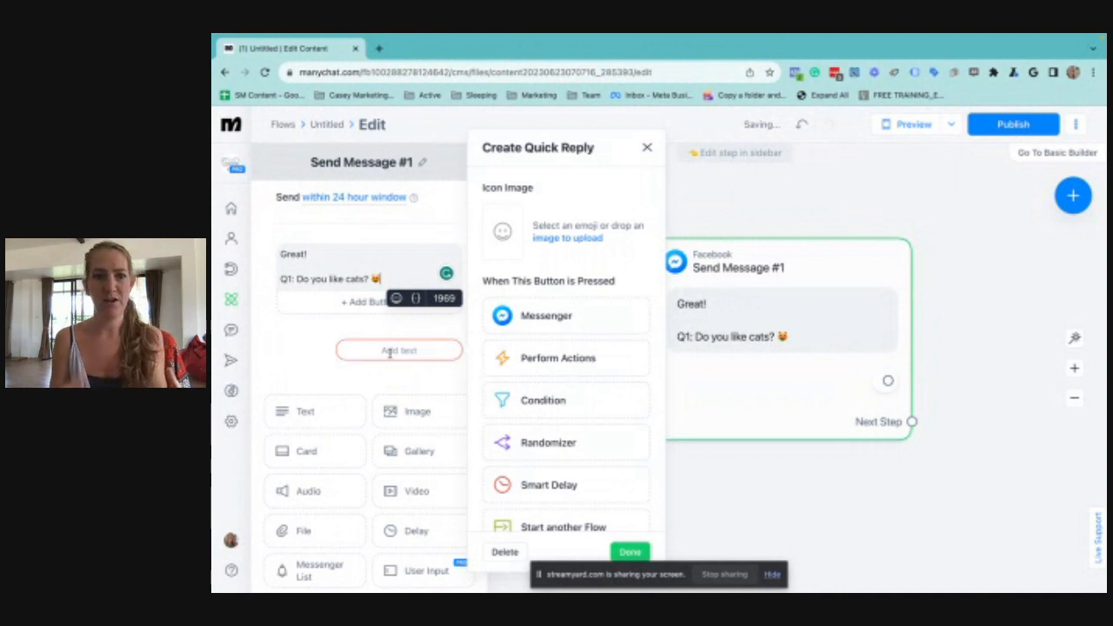
left_click(389, 350)
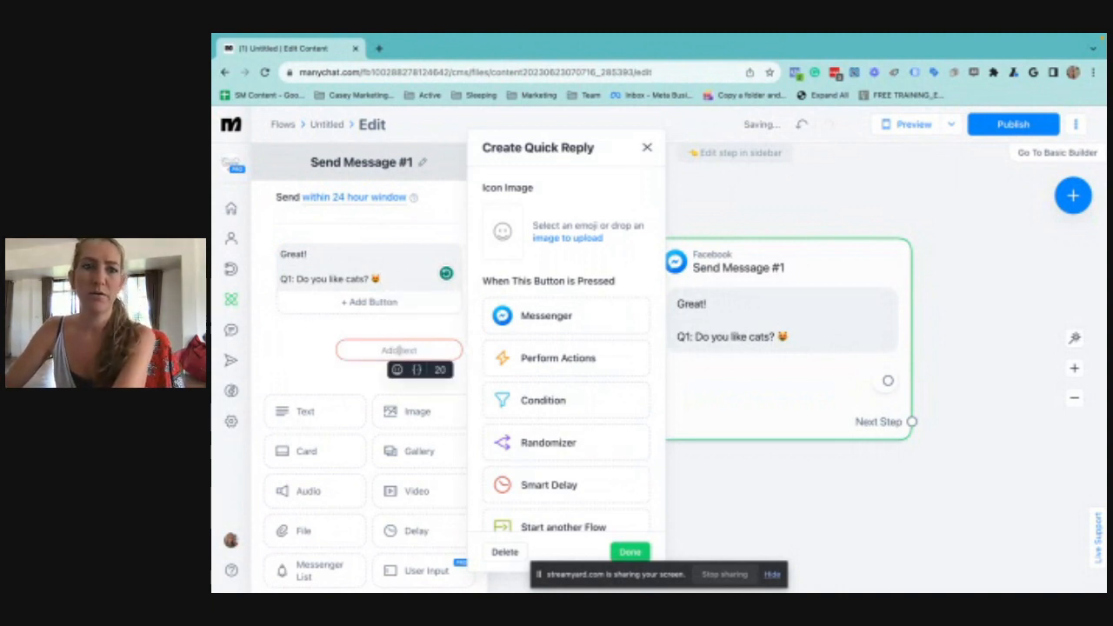
type("Hell")
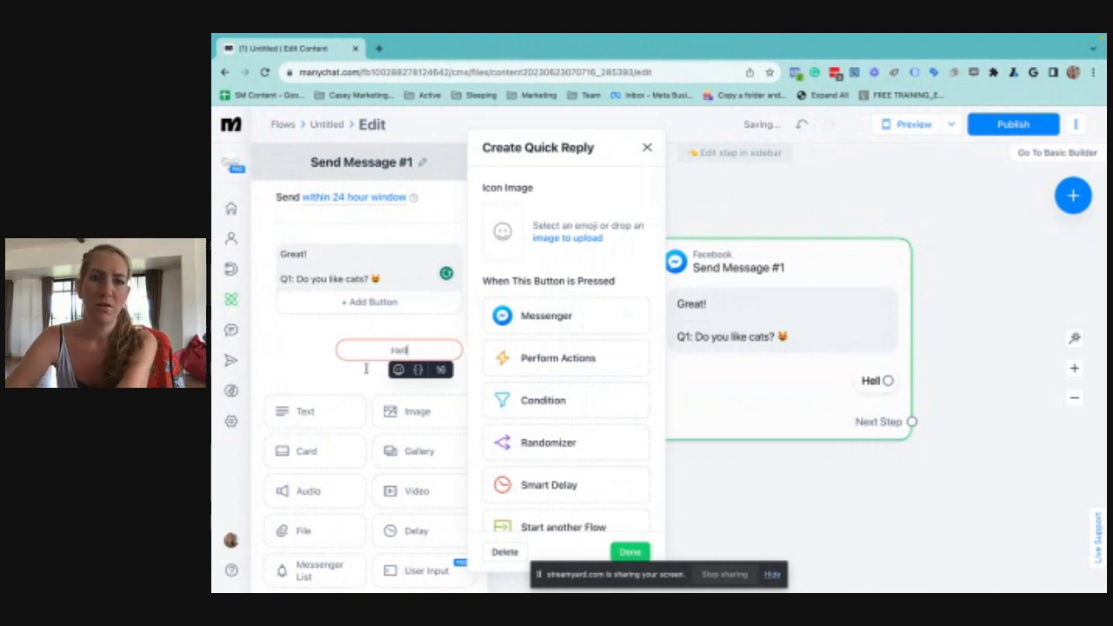
type(" yeah!")
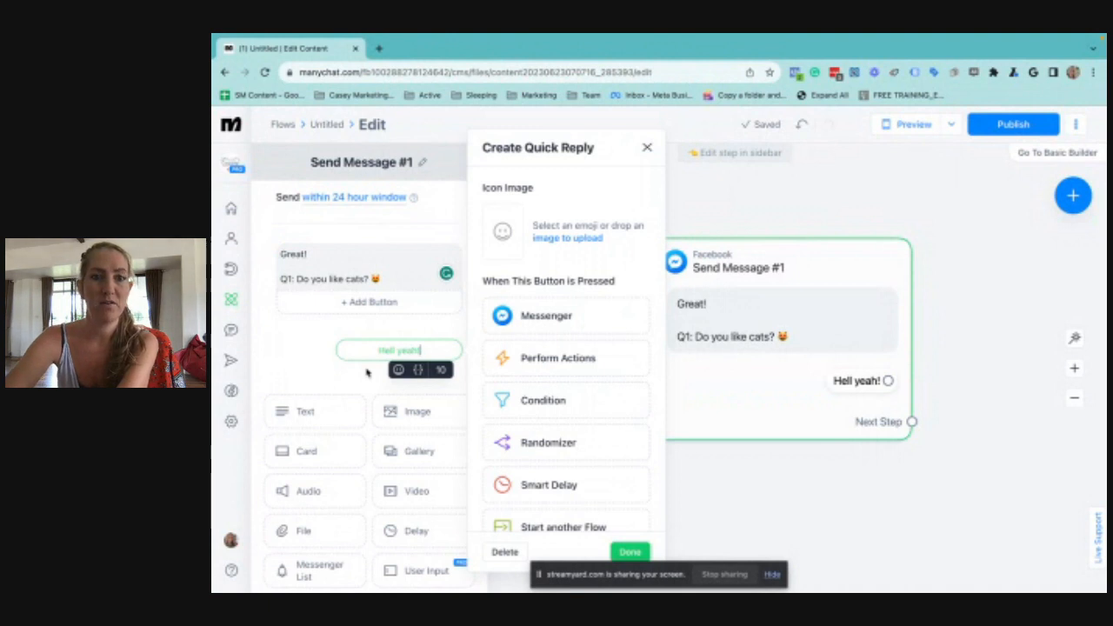
left_click(367, 372)
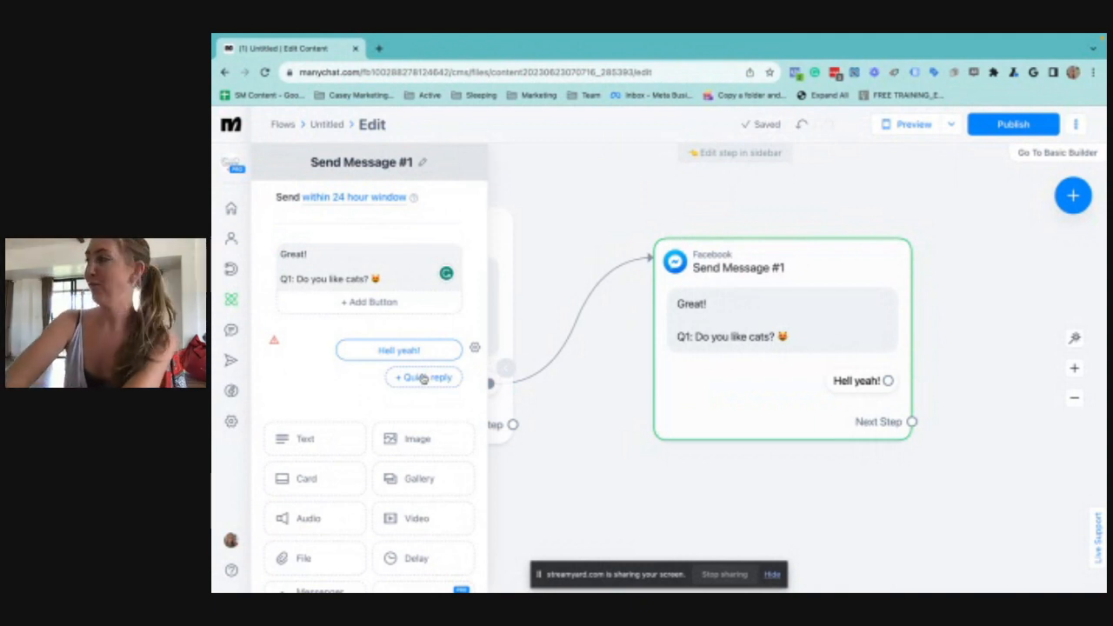
Add a second quick reply labelled "They're okay I guess" to the cats question
left_click(418, 383)
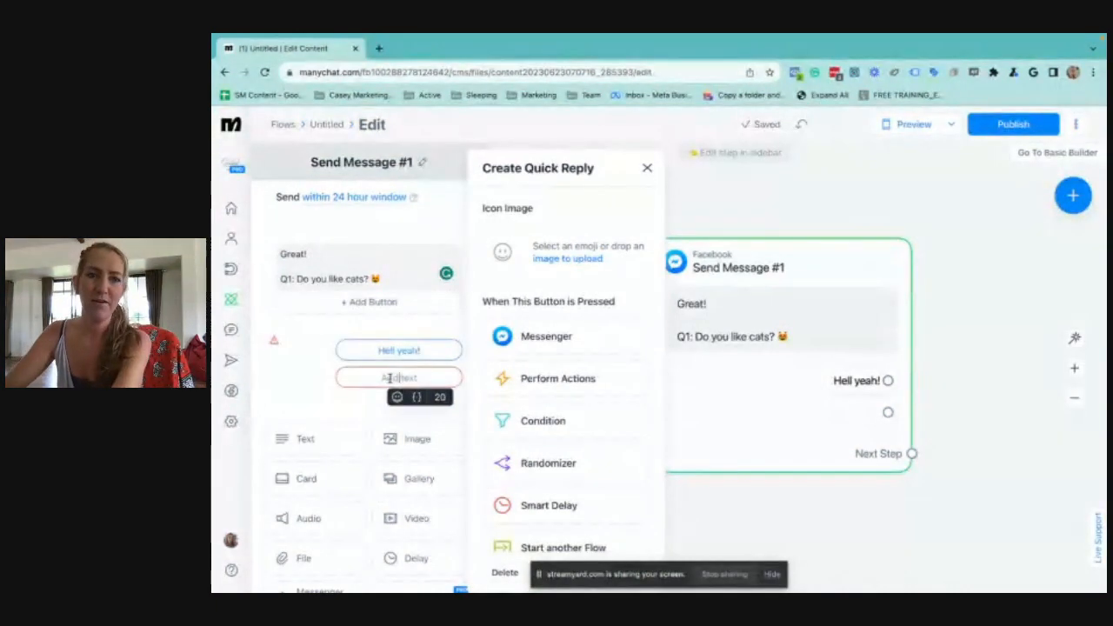
type("They're ")
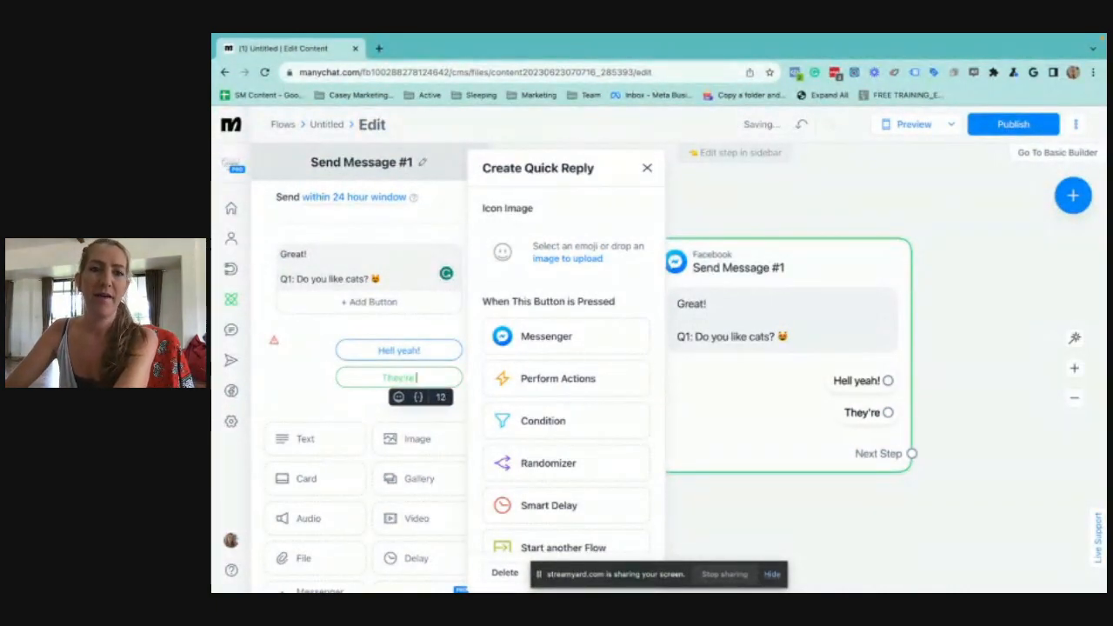
type("okay I guess")
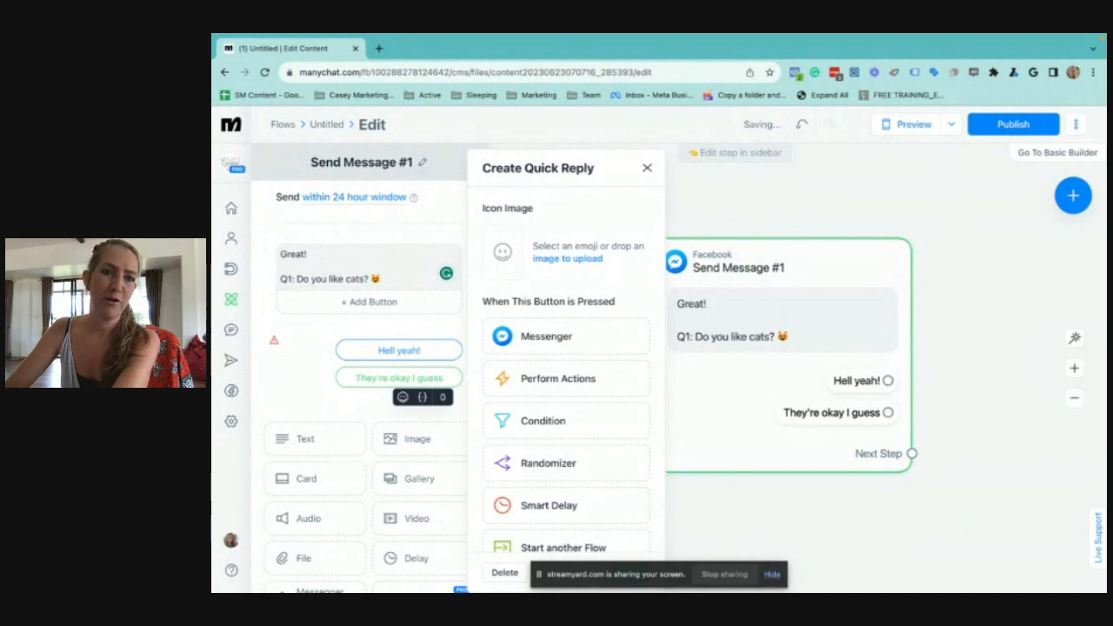
left_click(283, 381)
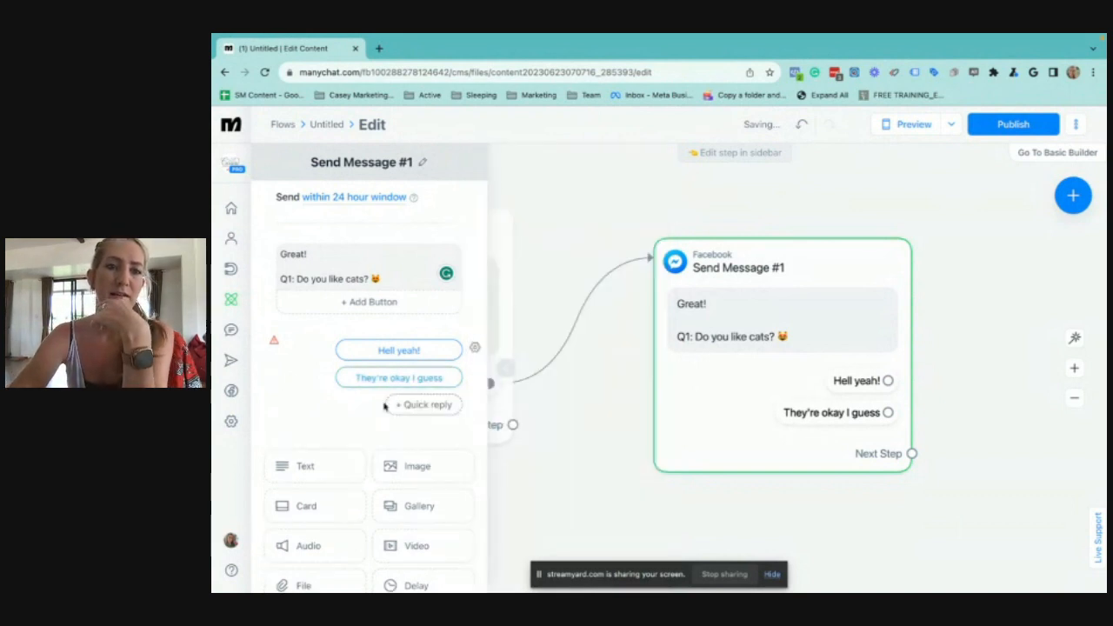
Add a third quick reply labelled "Not for me" to the cats question and close the message editor
left_click(417, 403)
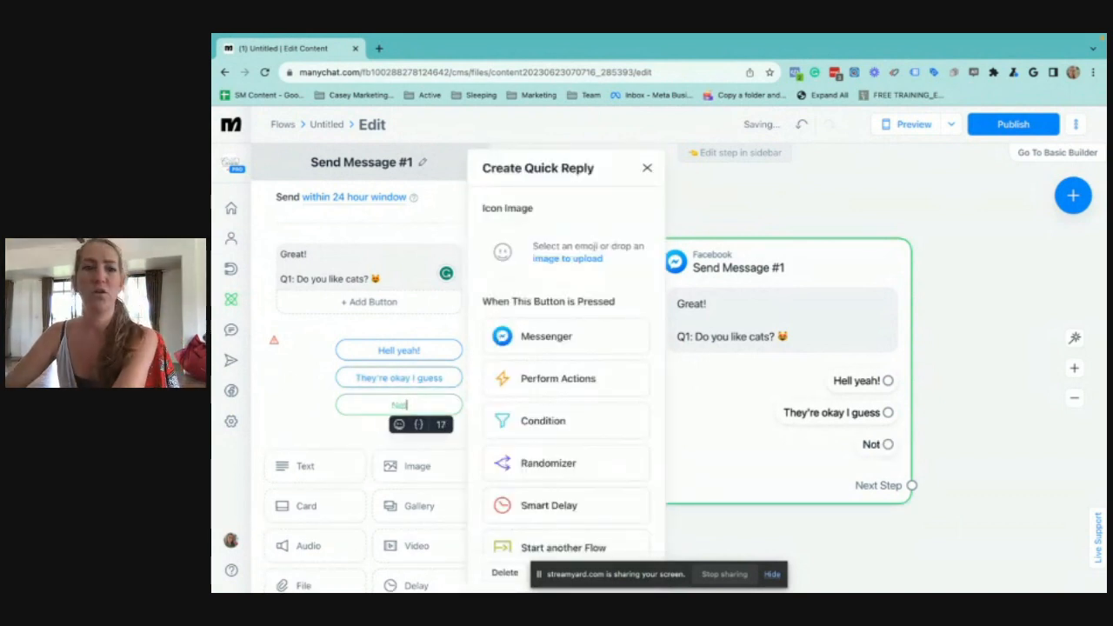
type("Not for me")
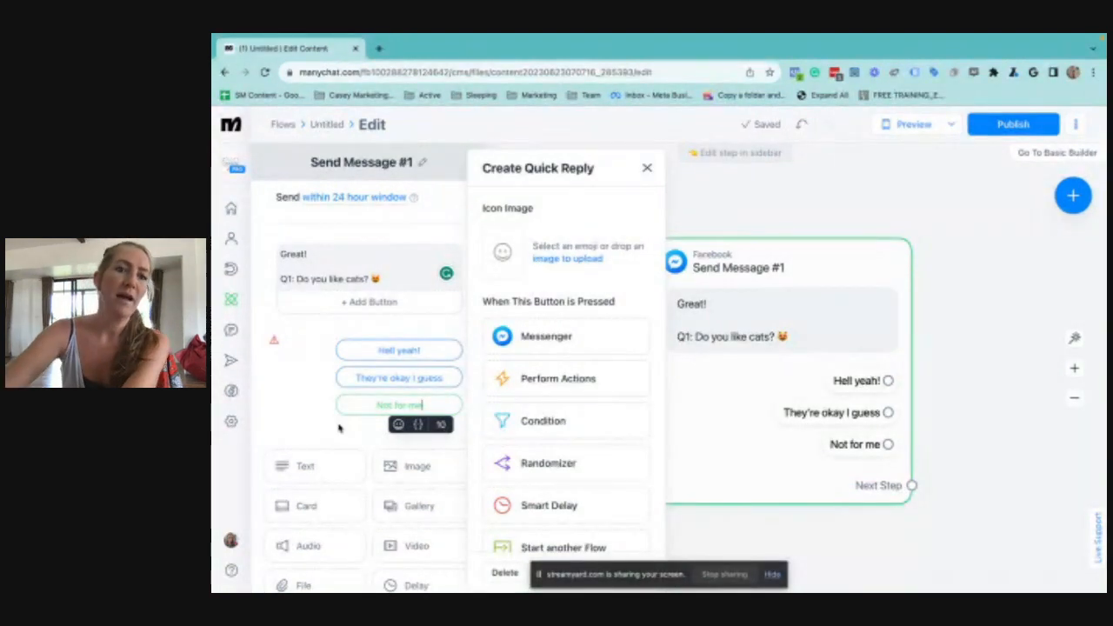
left_click(297, 414)
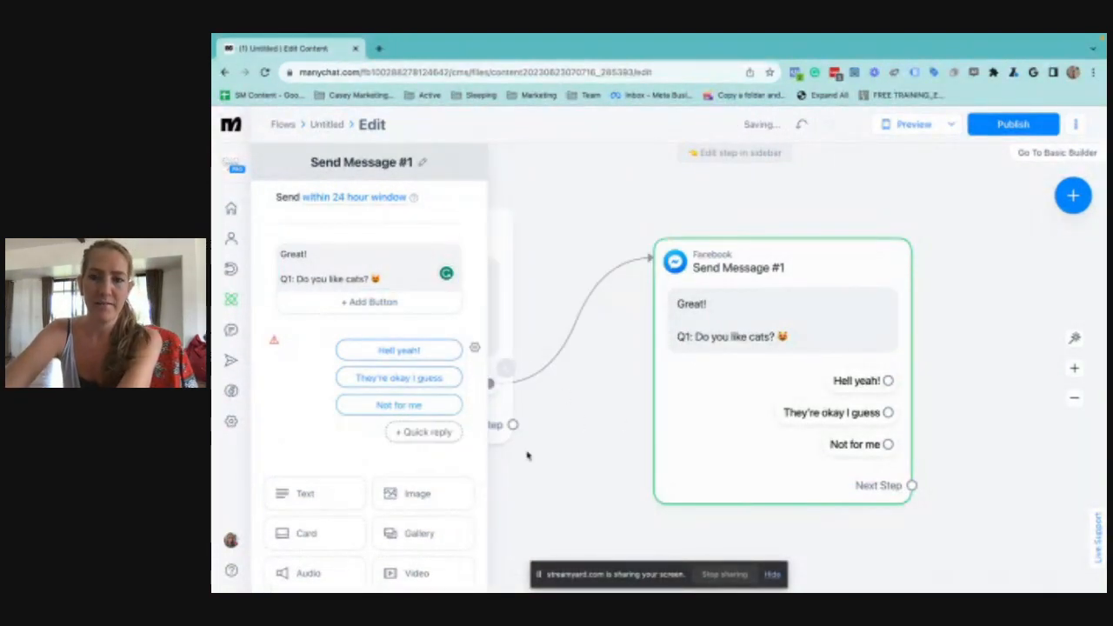
left_click(1009, 470)
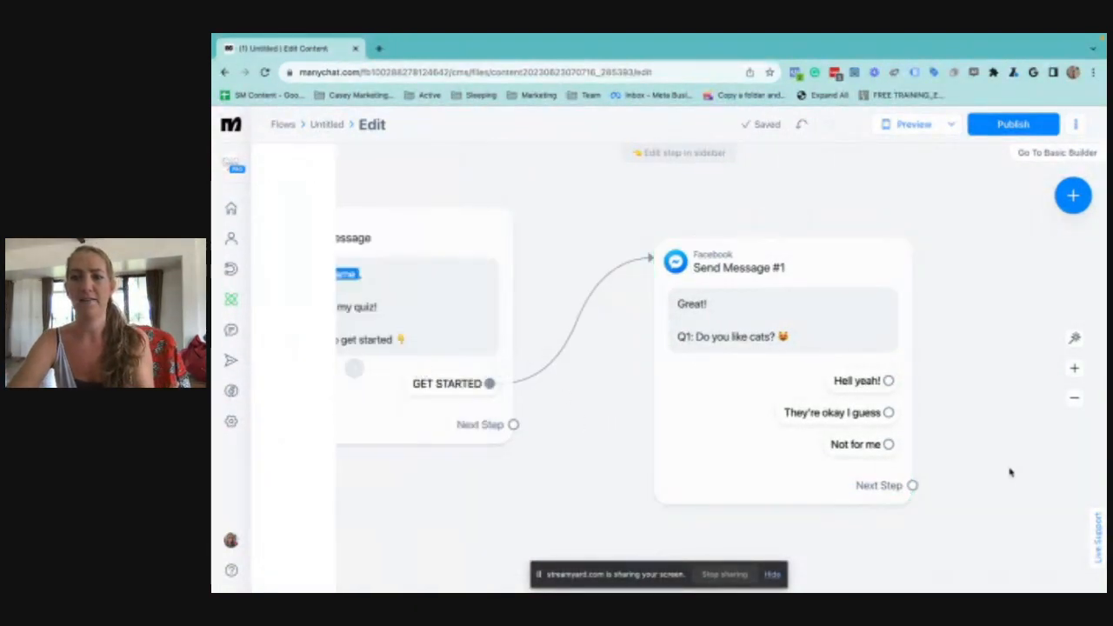
Link the "Hell yeah!" reply to a new Actions step containing a Set Custom Field action
left_click_drag(1008, 469, 753, 412)
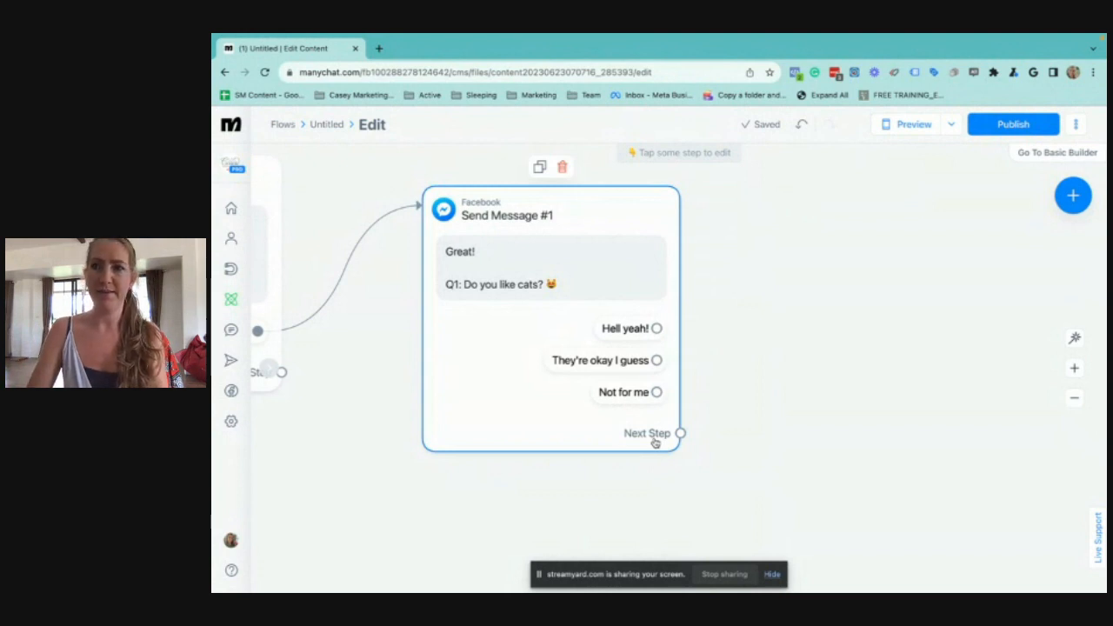
left_click(655, 329)
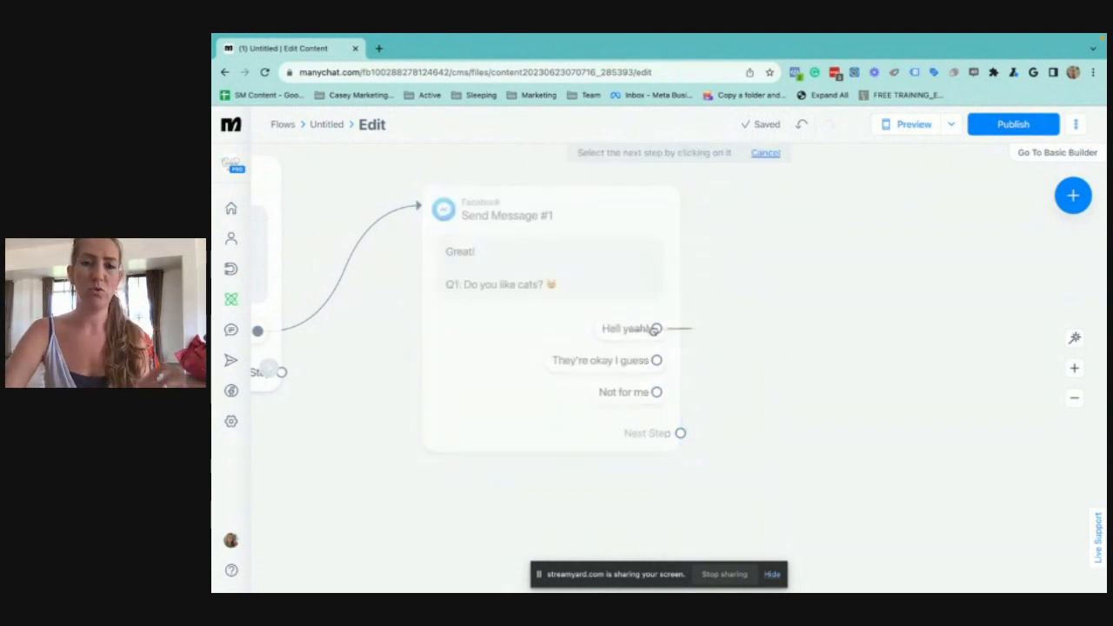
left_click(733, 280)
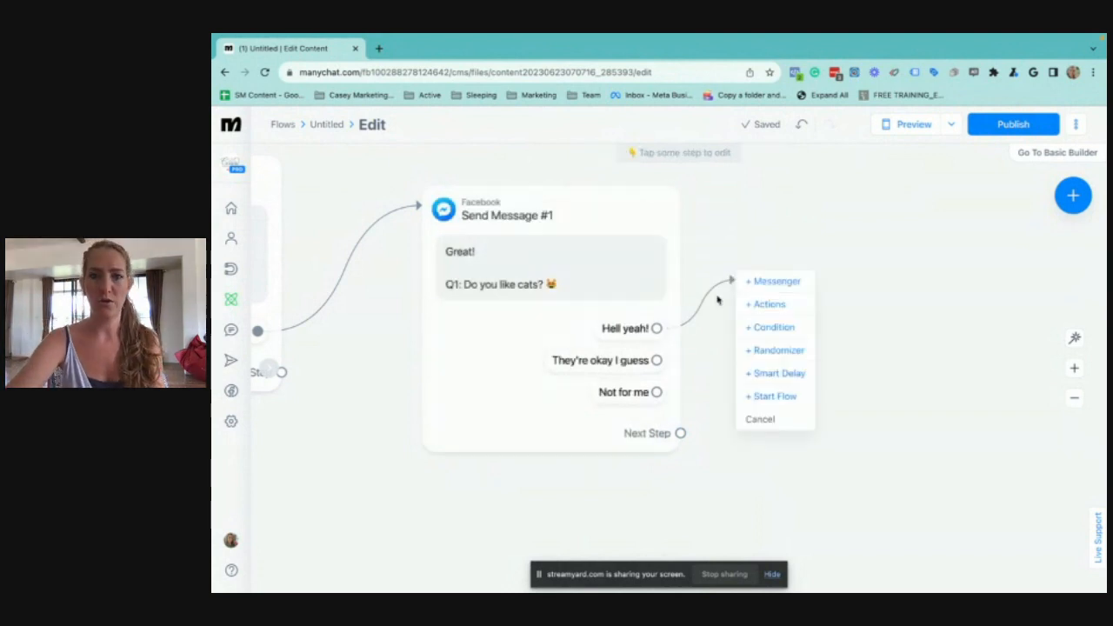
left_click(769, 304)
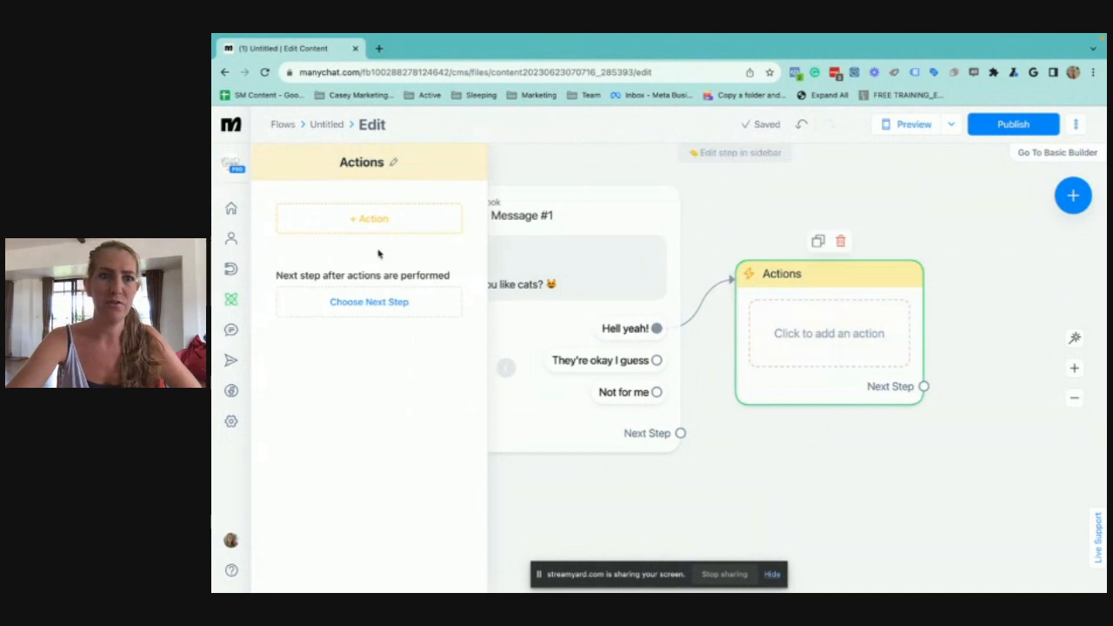
left_click(347, 221)
scroll(368, 336, "down", 3)
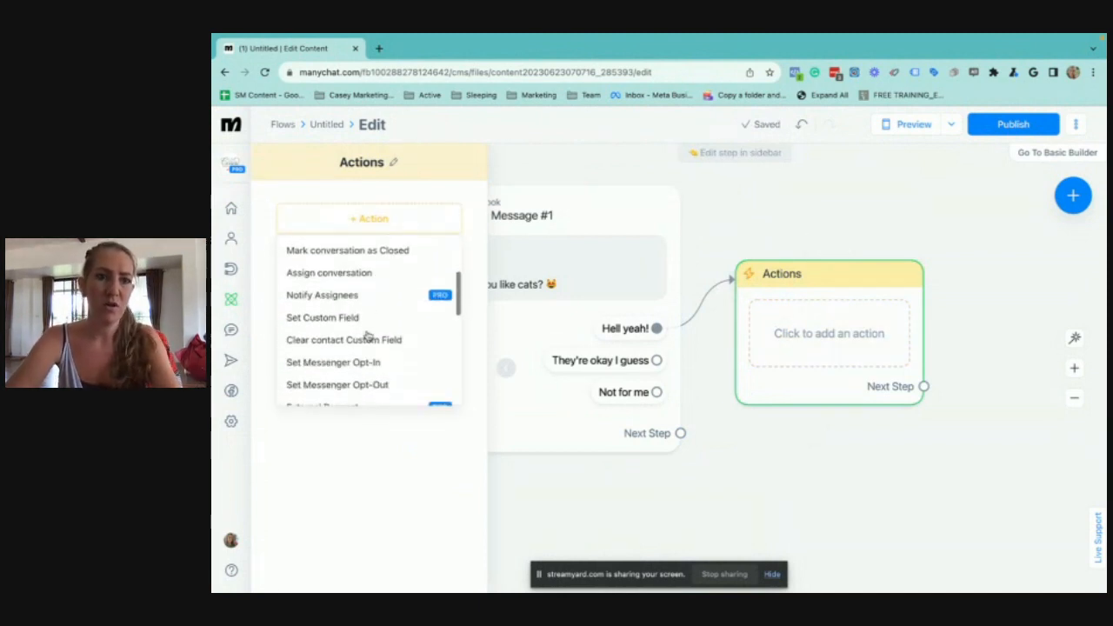
left_click(317, 318)
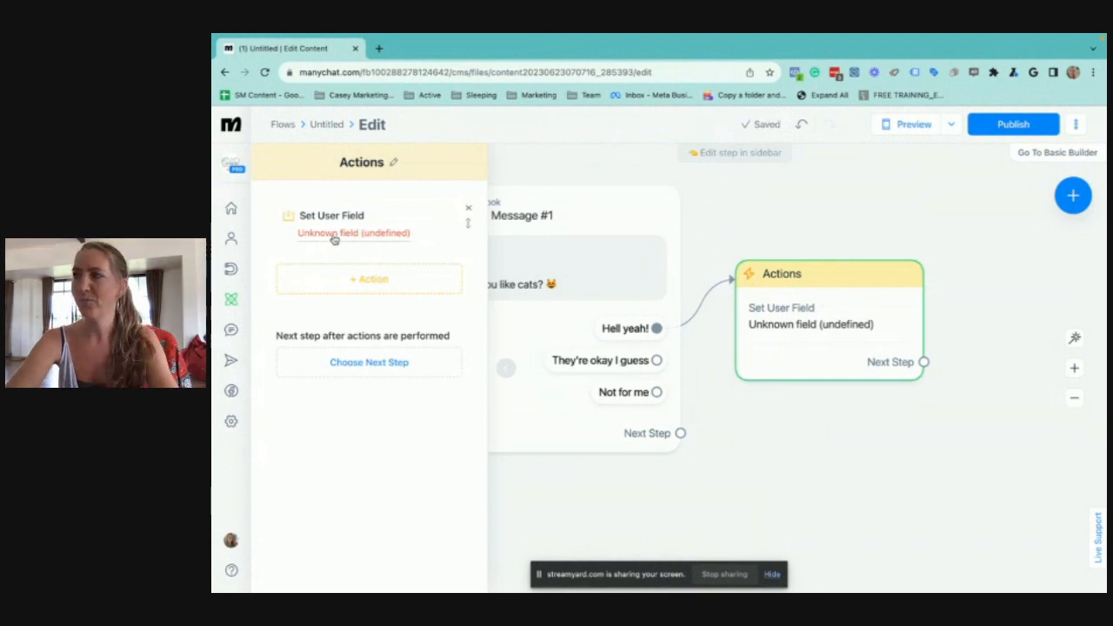
Create a new user field named "DEMO QUIZ SCORE" of type Number from the custom field action
left_click(334, 236)
left_click(415, 311)
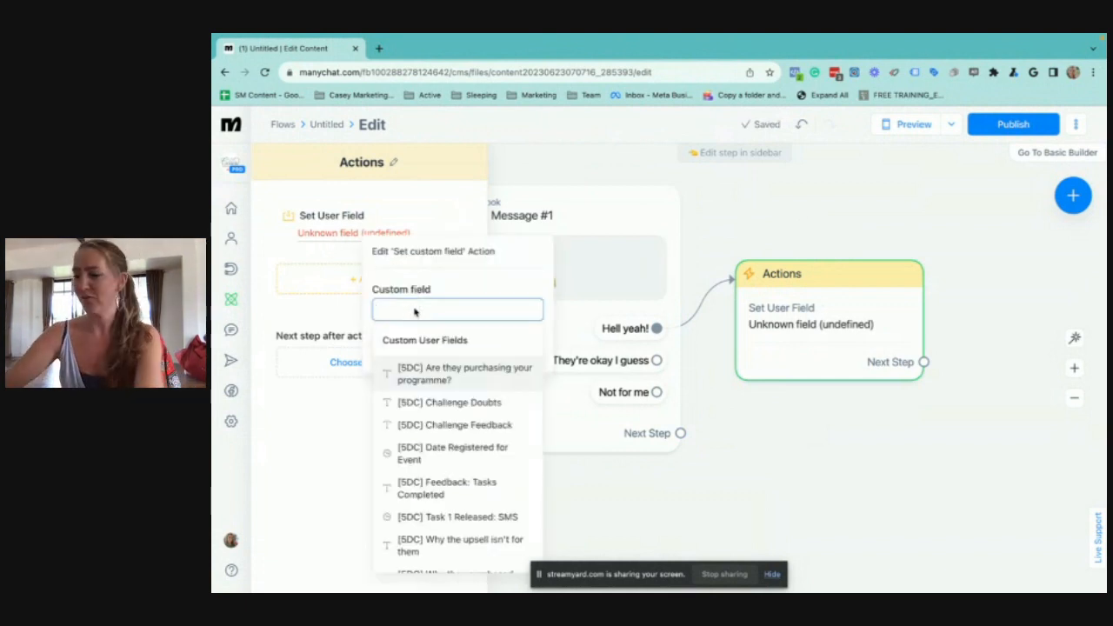
type("DEMO ")
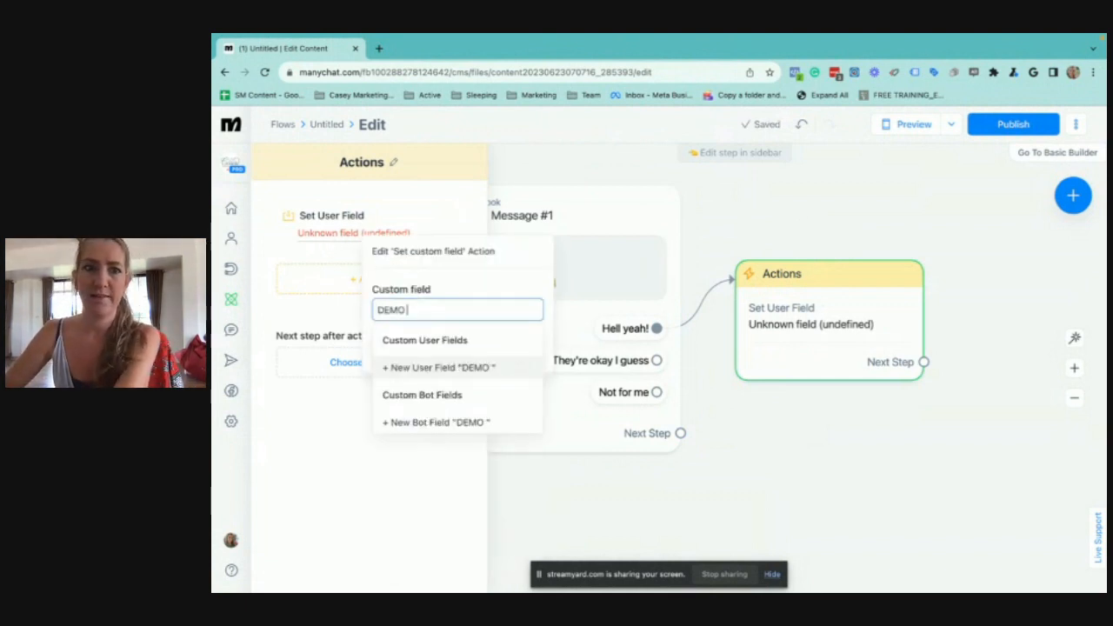
type("QUIZ SCORE")
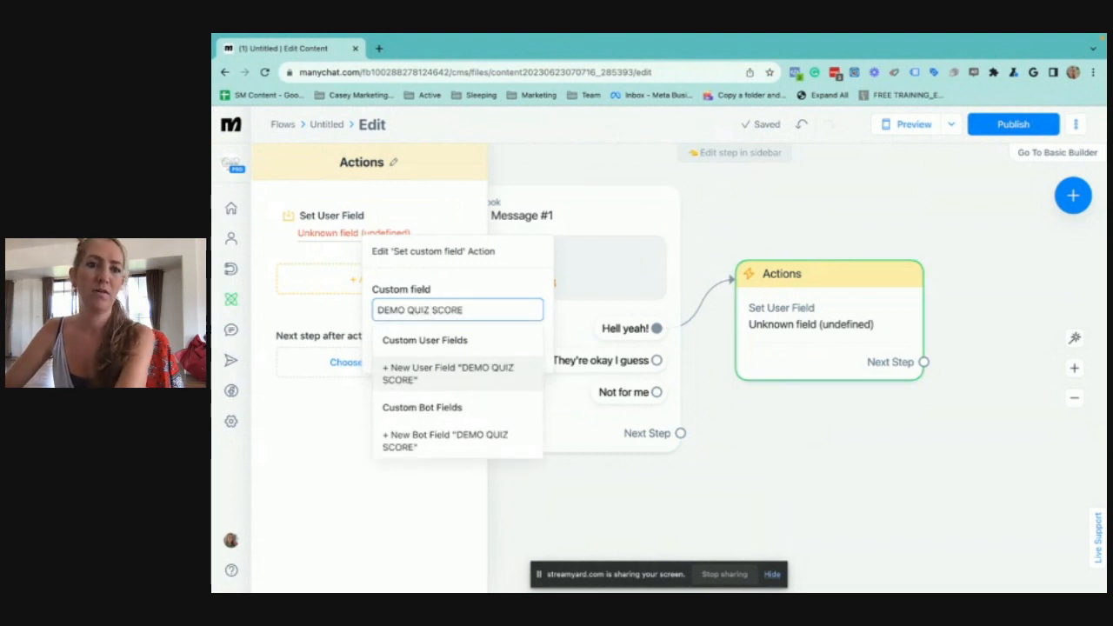
key("Return")
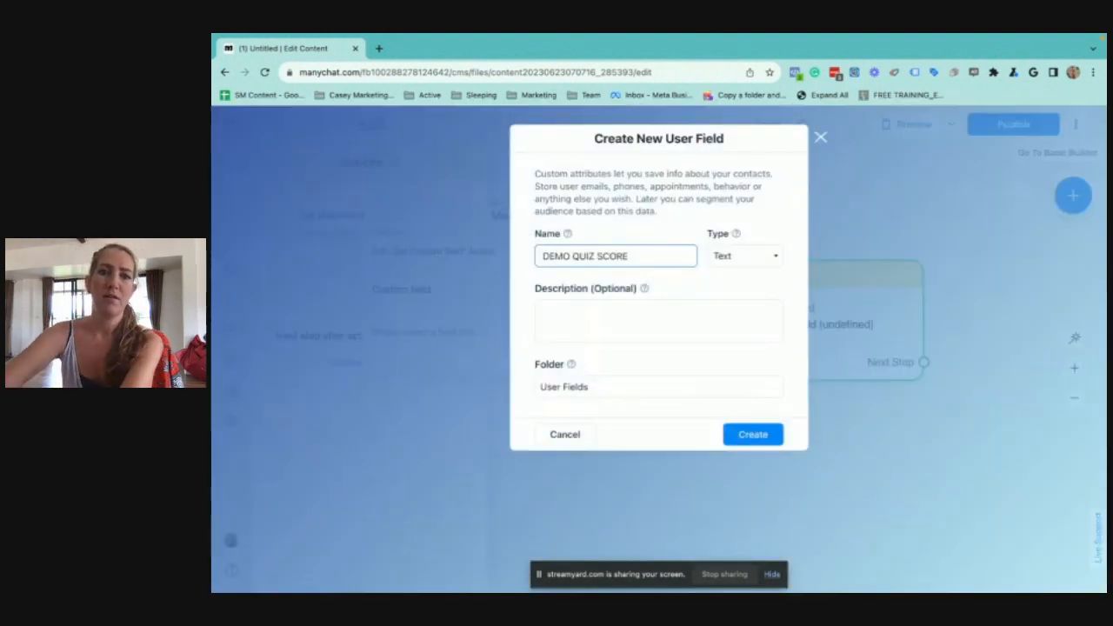
left_click(754, 263)
left_click(735, 273)
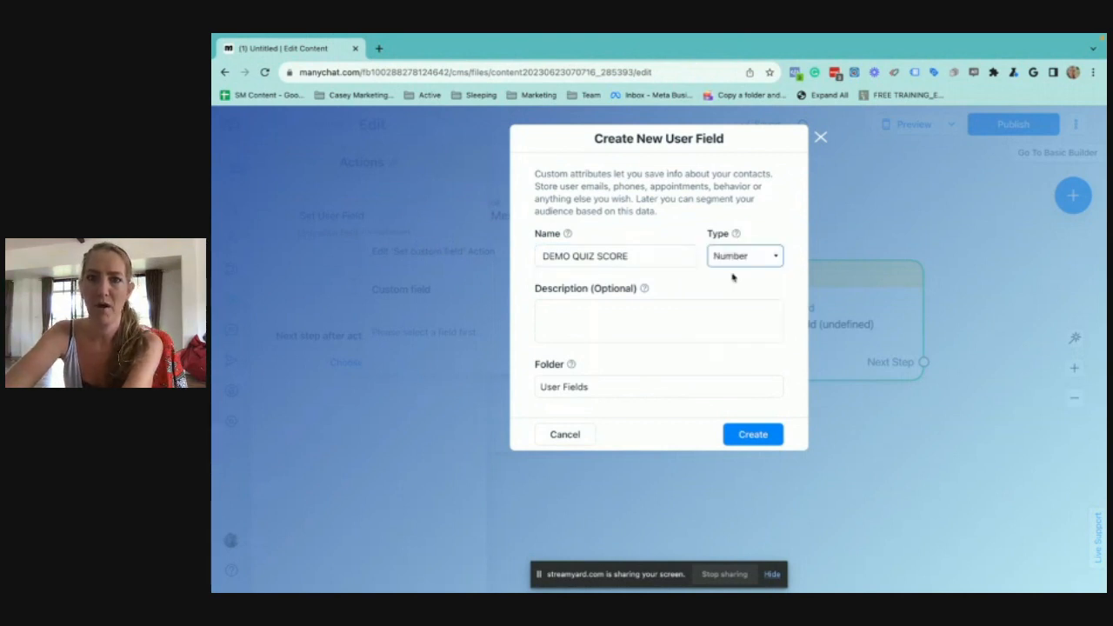
left_click(649, 321)
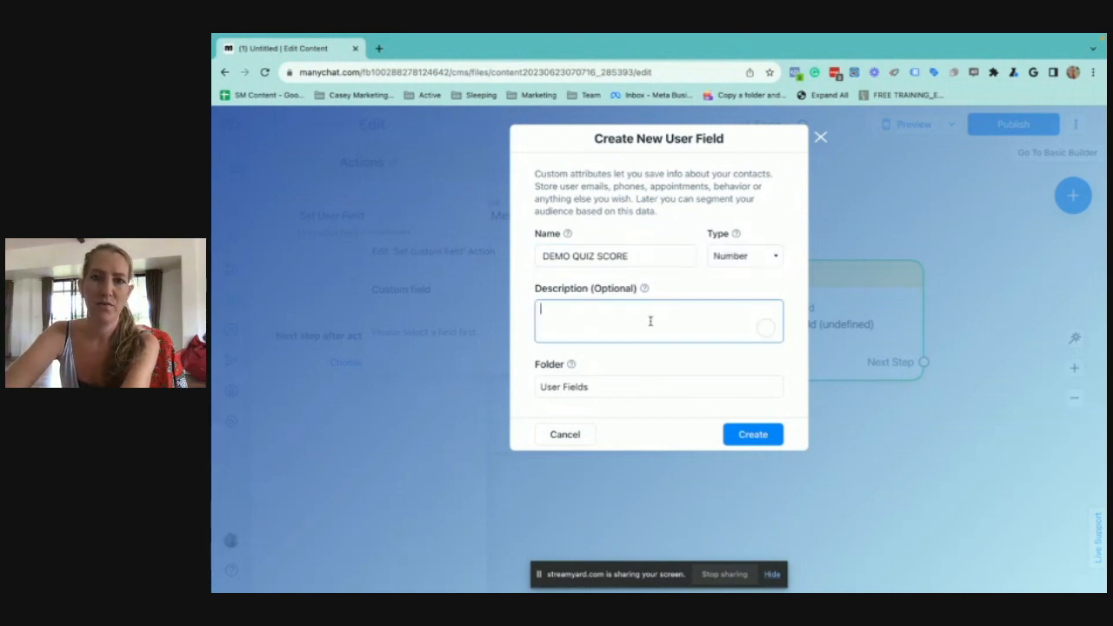
left_click(760, 435)
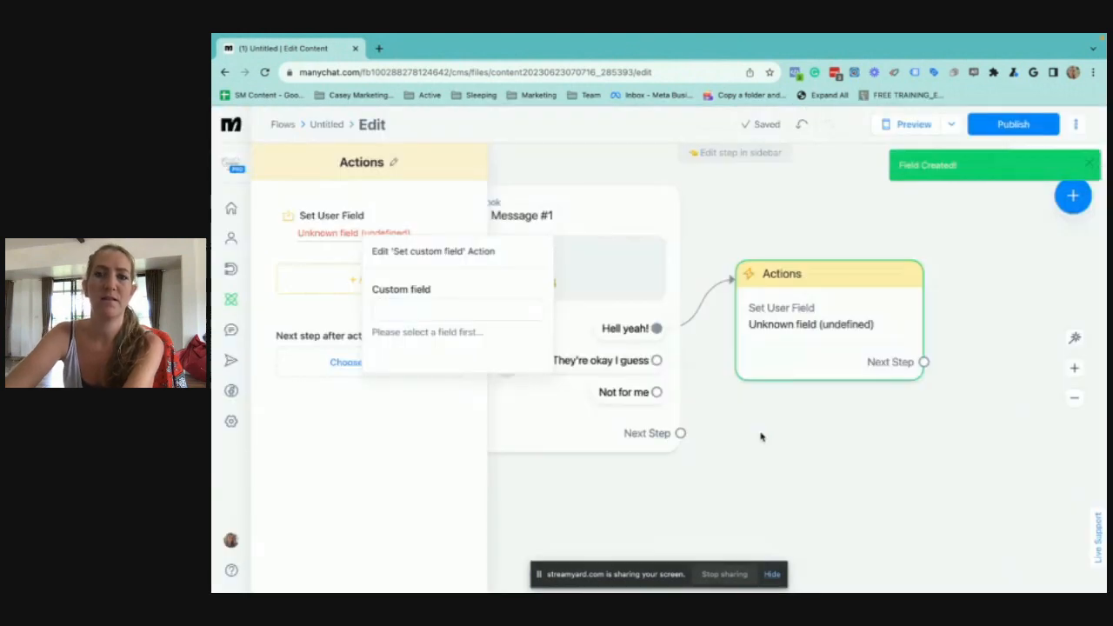
Set the "Hell yeah!" action to increase the DEMO QUIZ SCORE field by 3
left_click(433, 313)
type("DE")
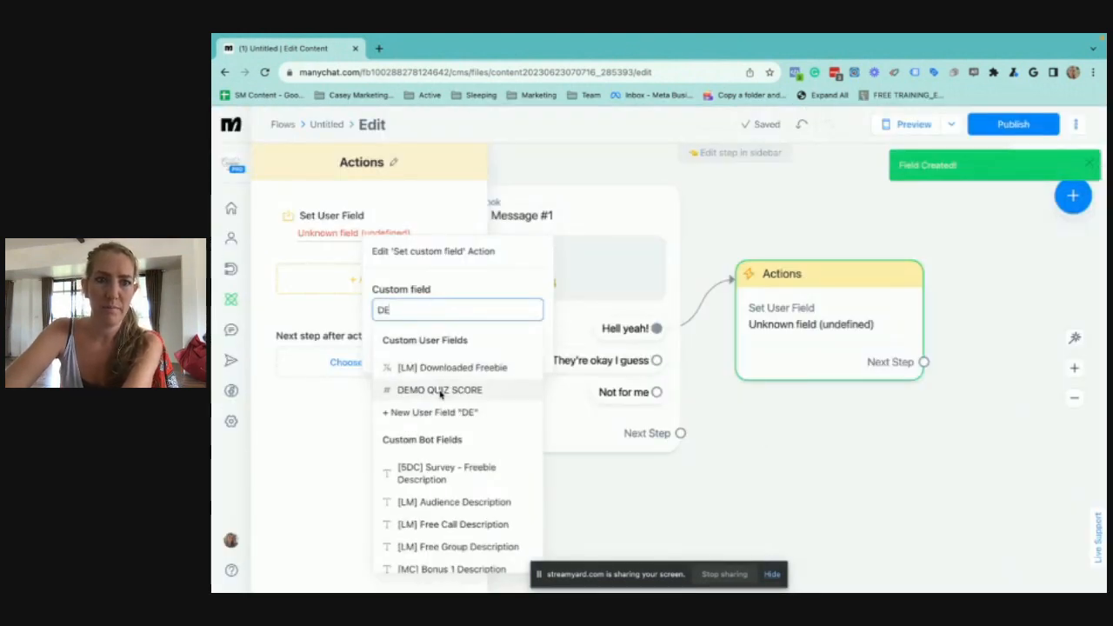
left_click(440, 390)
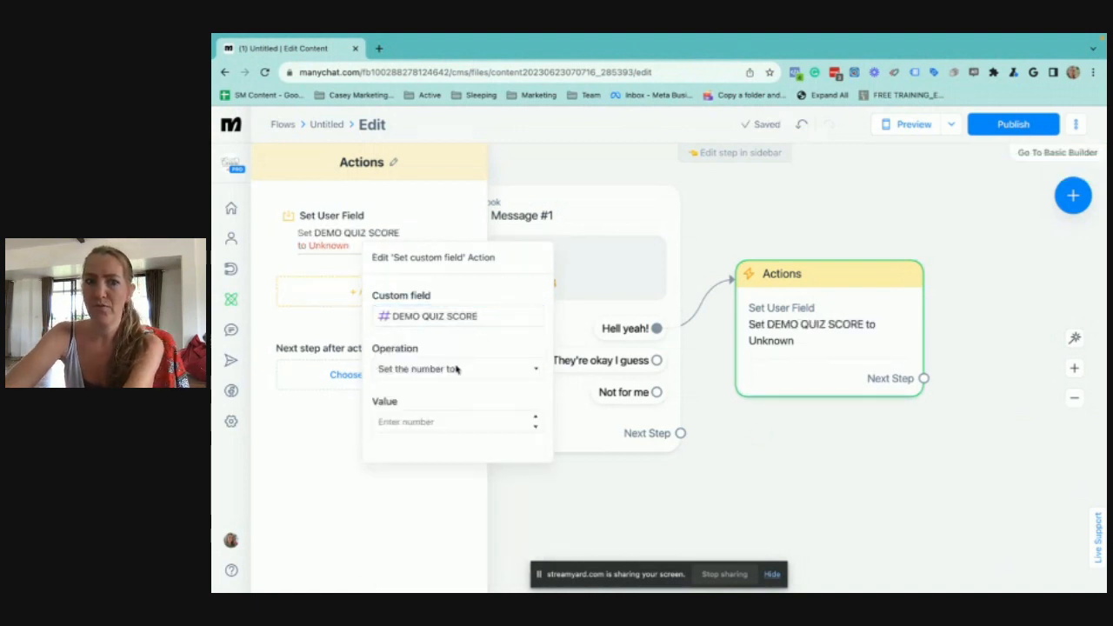
left_click(397, 372)
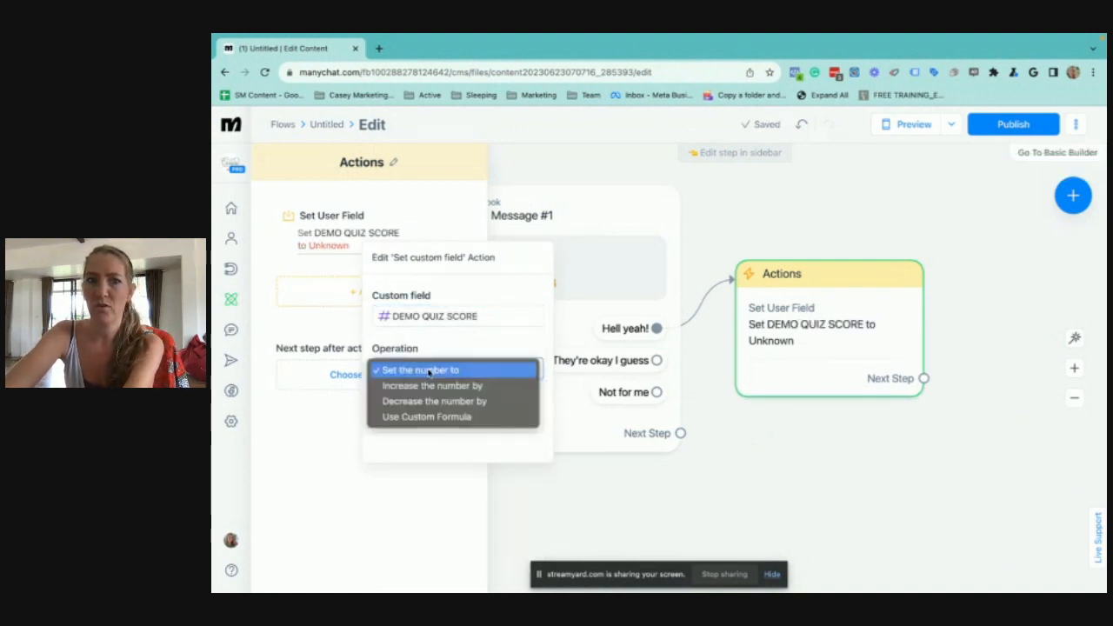
left_click(428, 387)
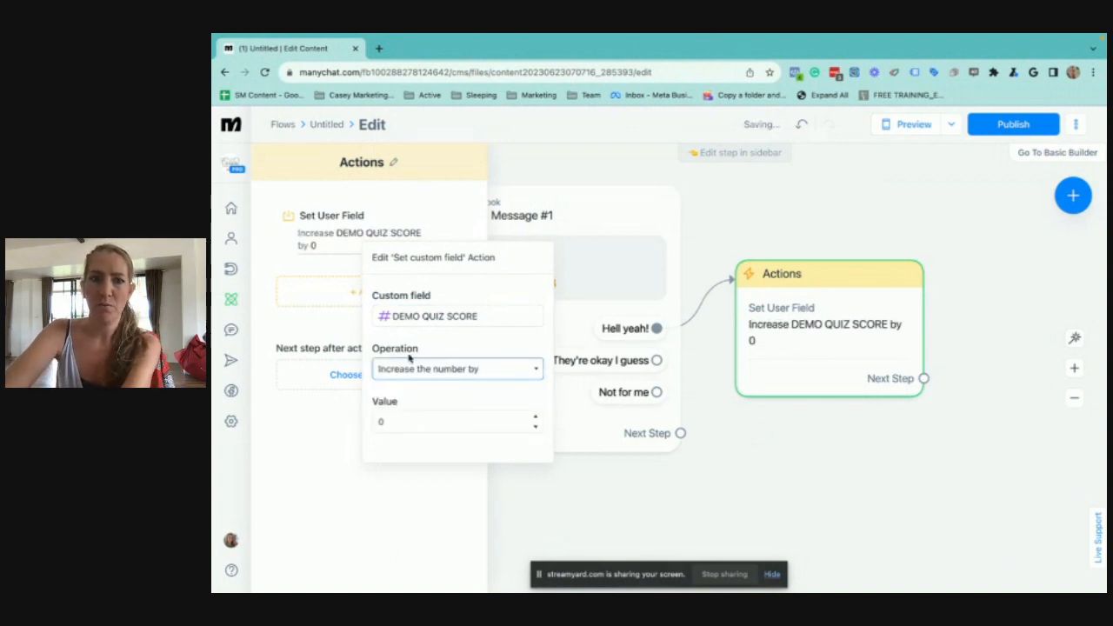
left_click(375, 420)
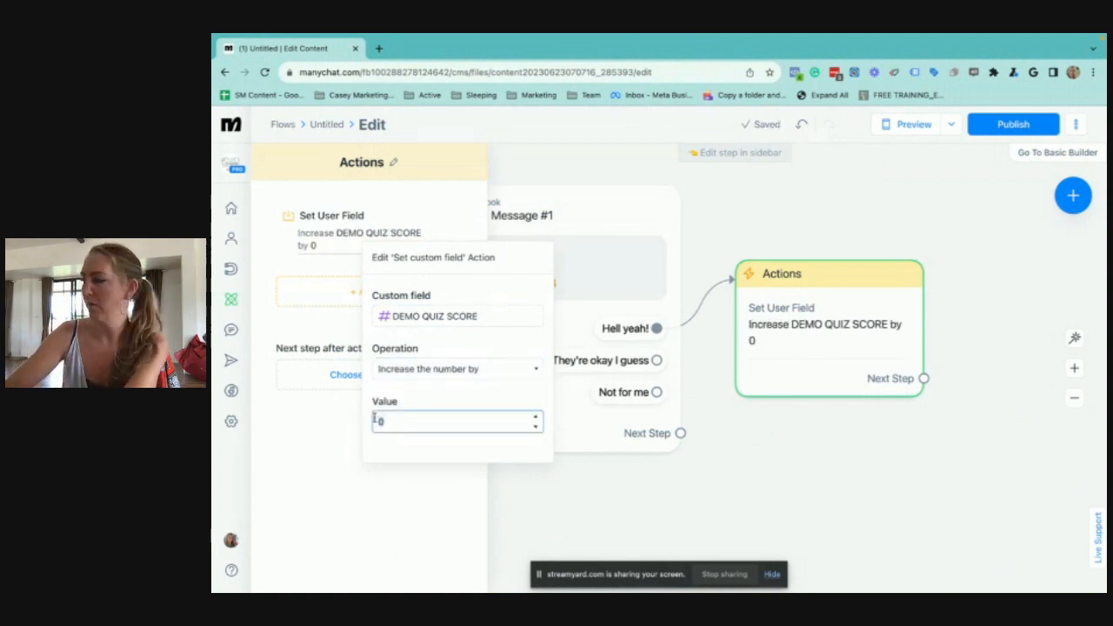
type("3")
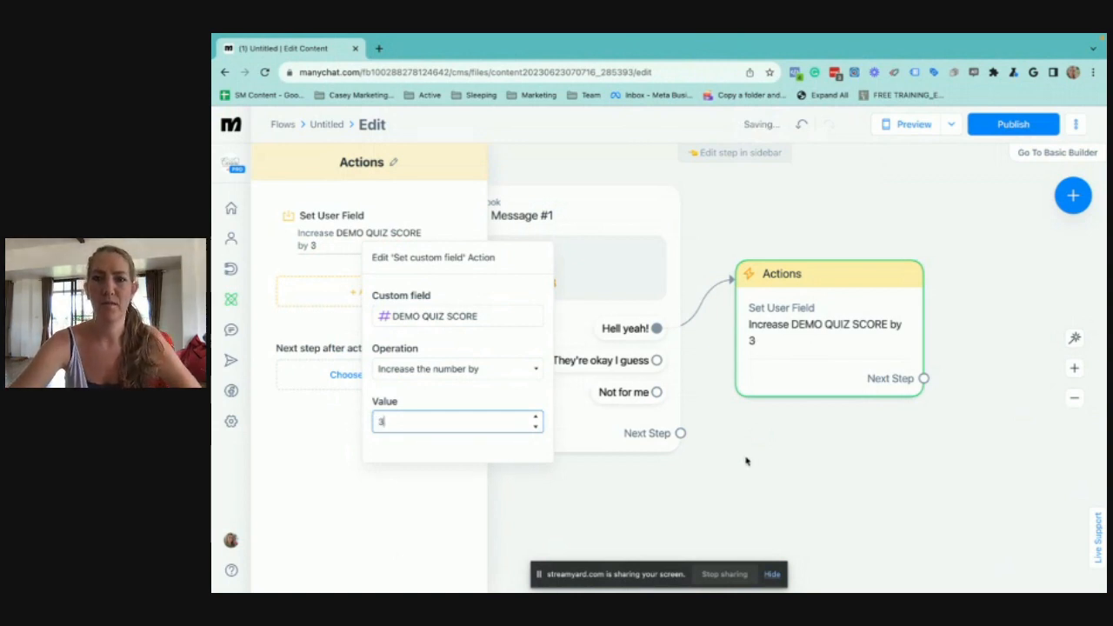
left_click(746, 461)
Duplicate the score action block twice and place one of the copies below the original
mouse_move(832, 290)
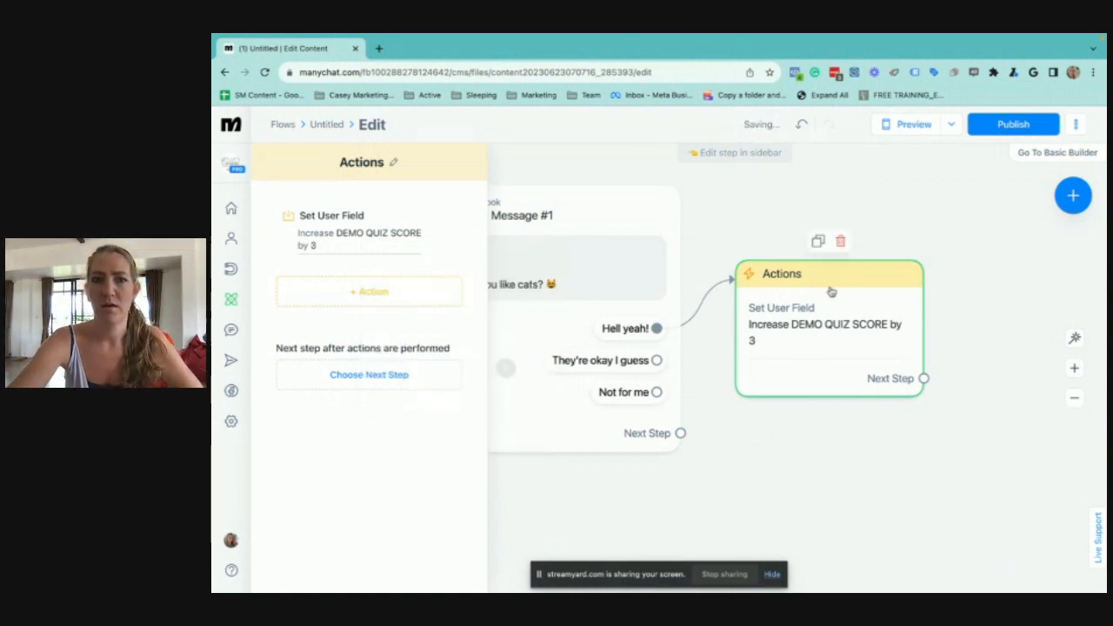
left_click(820, 244)
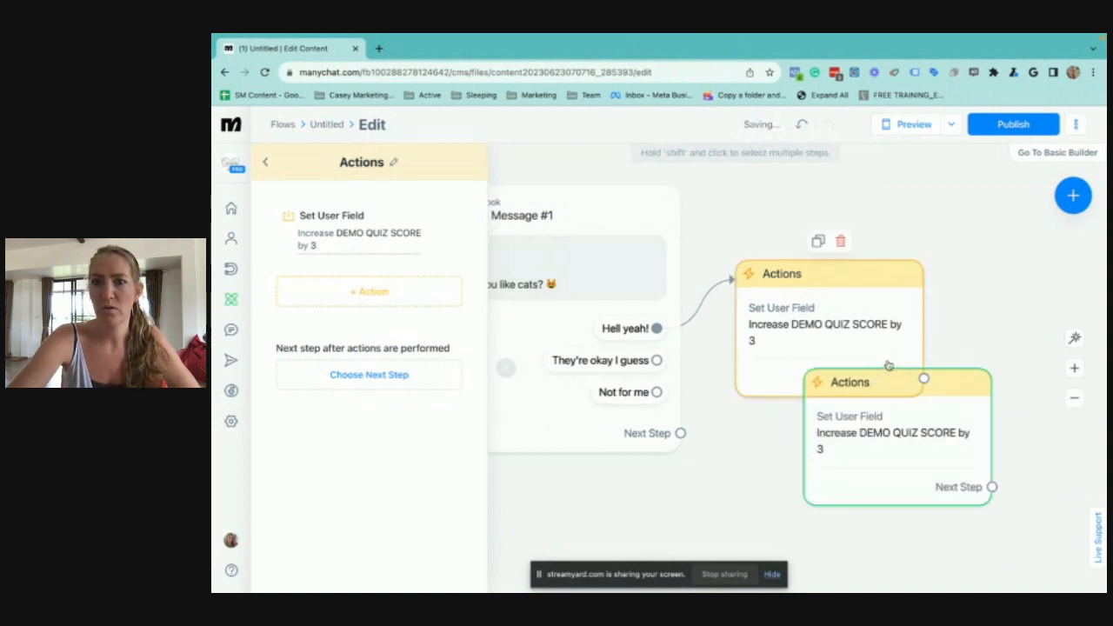
left_click_drag(909, 383, 854, 449)
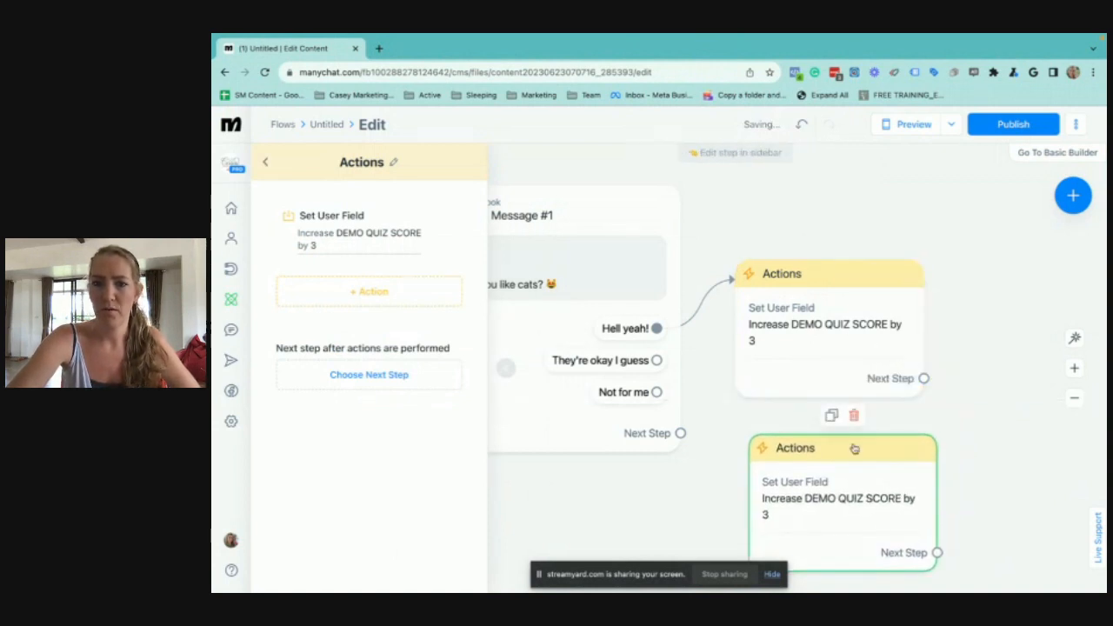
left_click(832, 416)
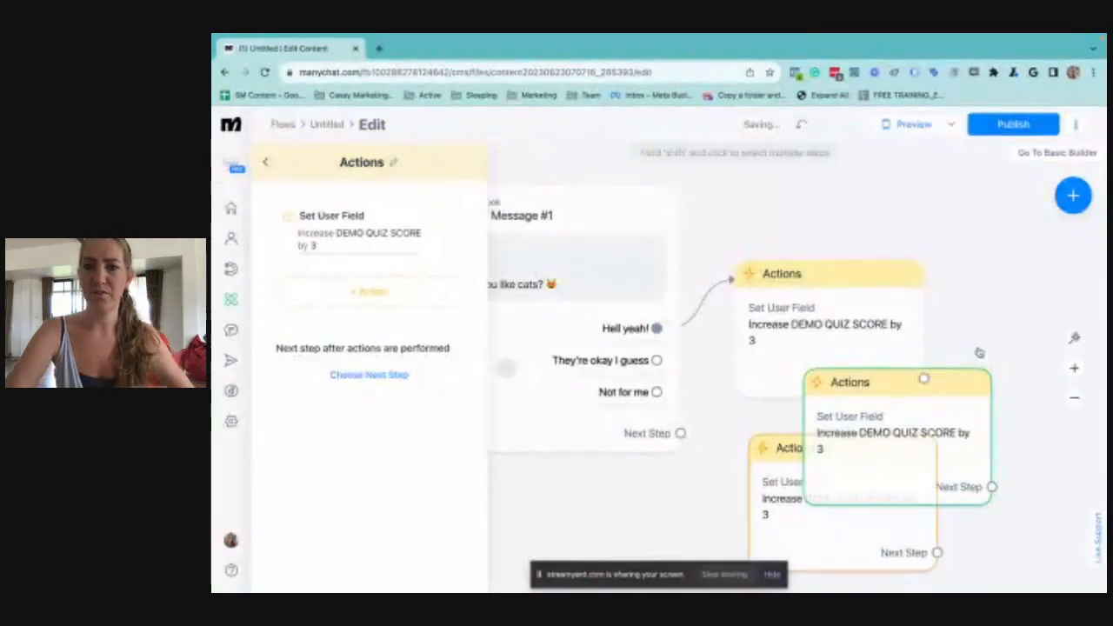
scroll(979, 352, "down", 2)
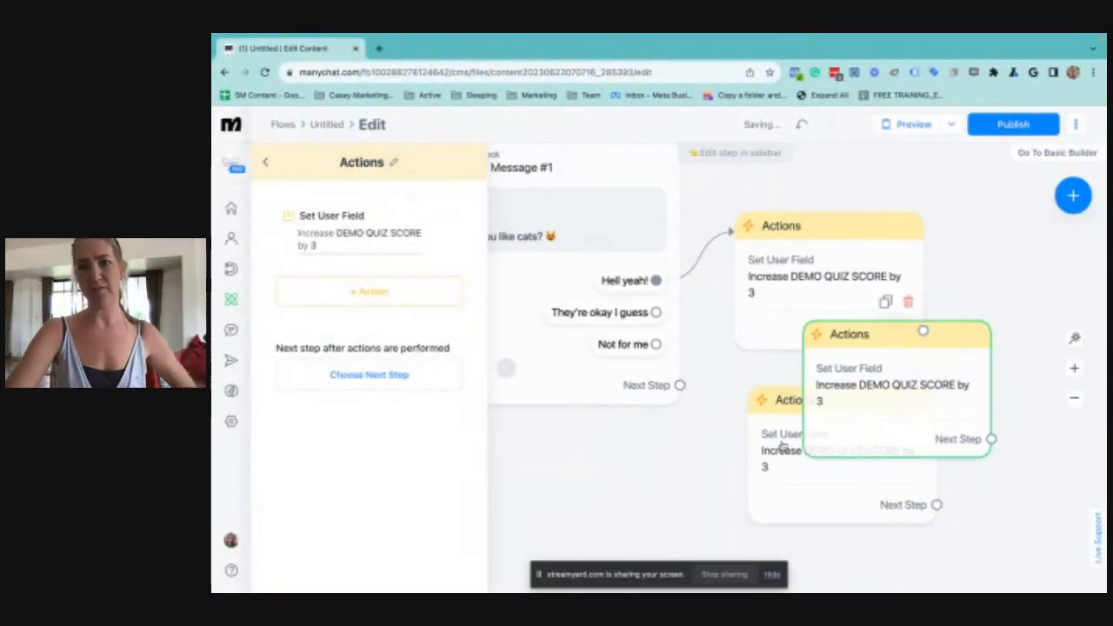
left_click_drag(783, 446, 781, 500)
Connect the "They're okay I guess" reply to the middle score action and "Not for me" to the lowest one
left_click(655, 312)
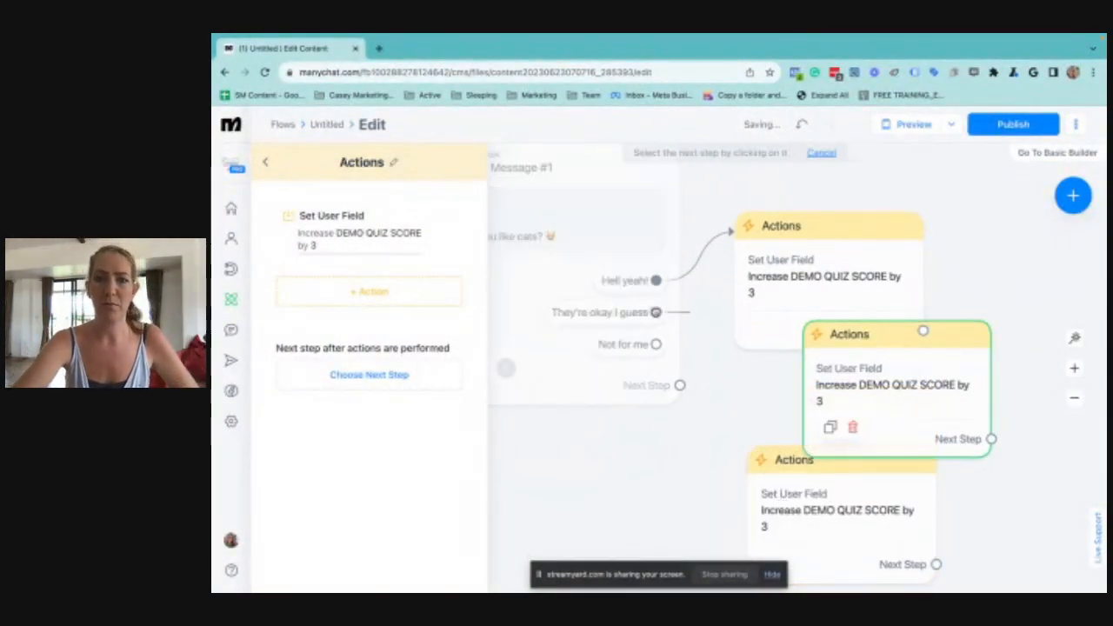
left_click(851, 382)
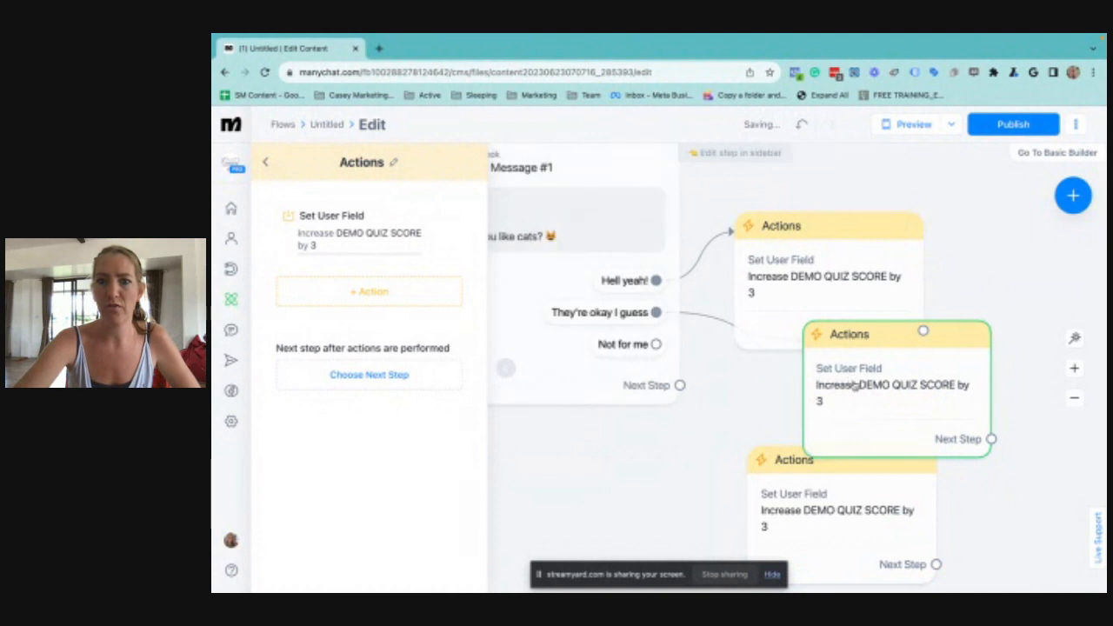
left_click(656, 344)
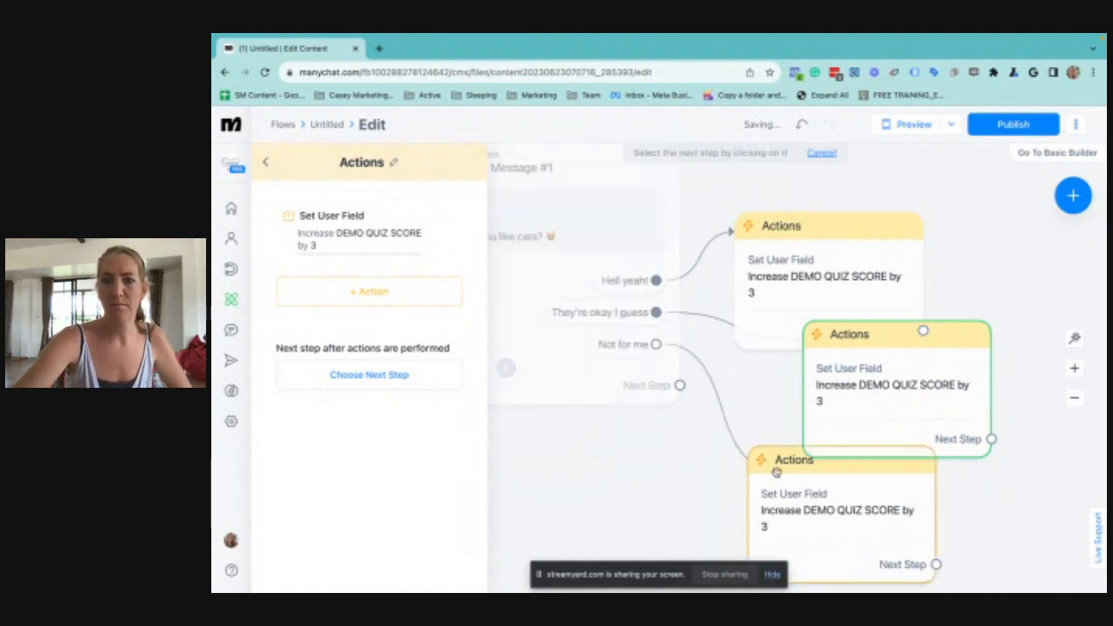
left_click(838, 403)
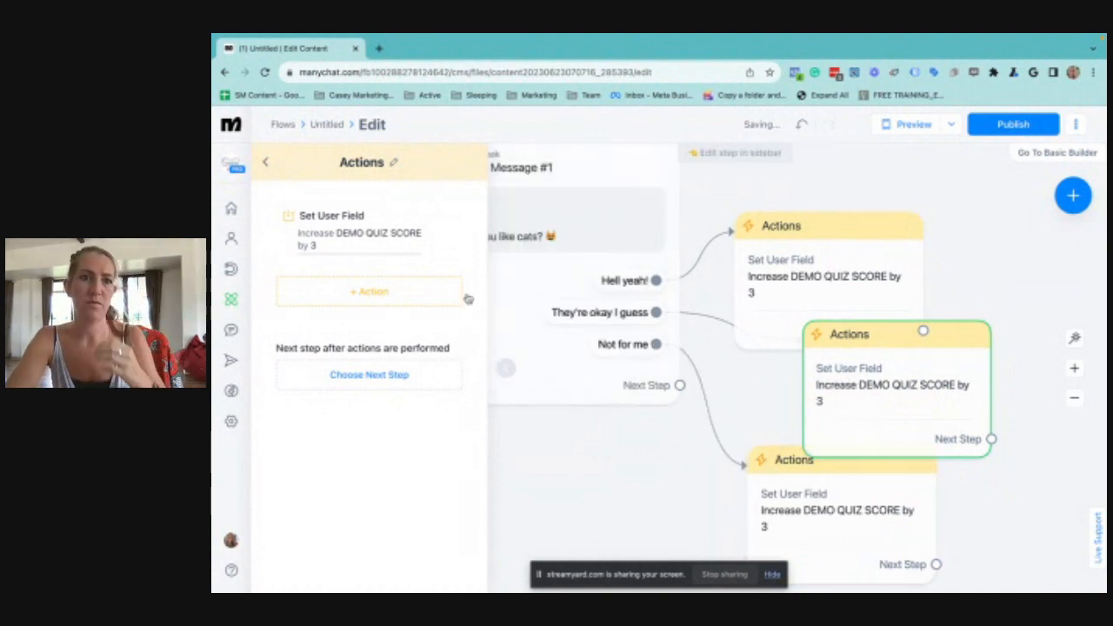
Set the "They're okay I guess" action to increase DEMO QUIZ SCORE by 2
left_click(315, 247)
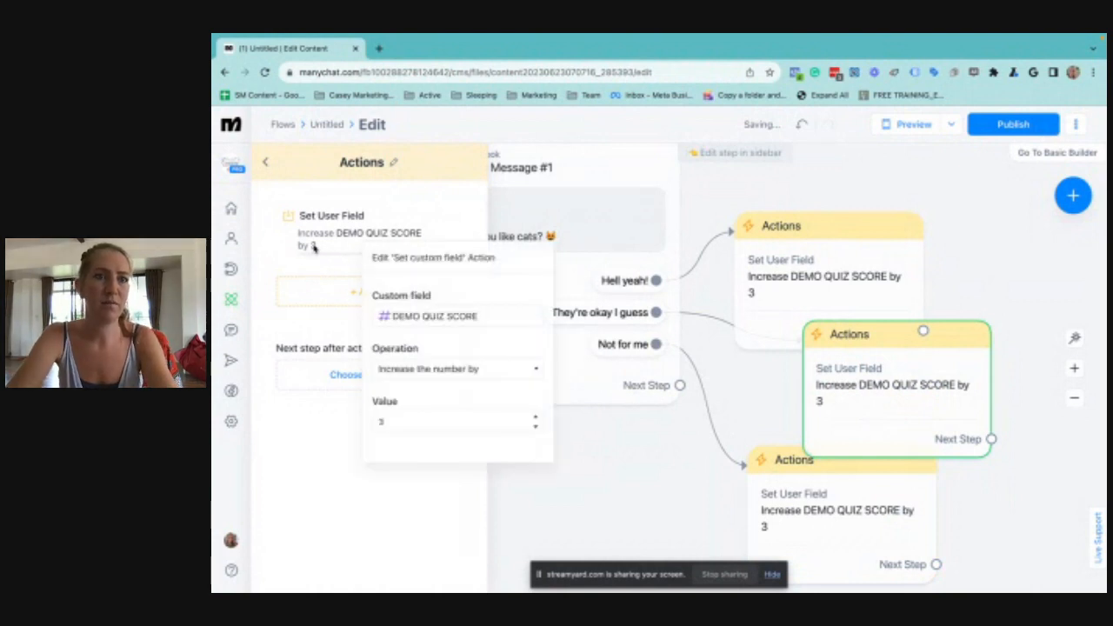
double_click(399, 421)
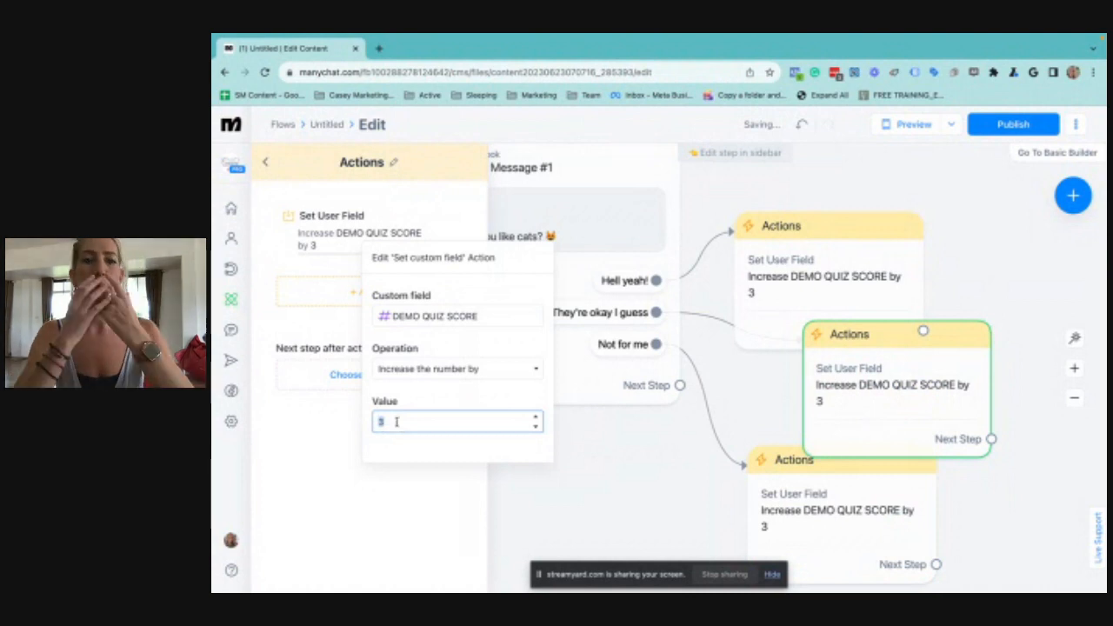
key("BackSpace")
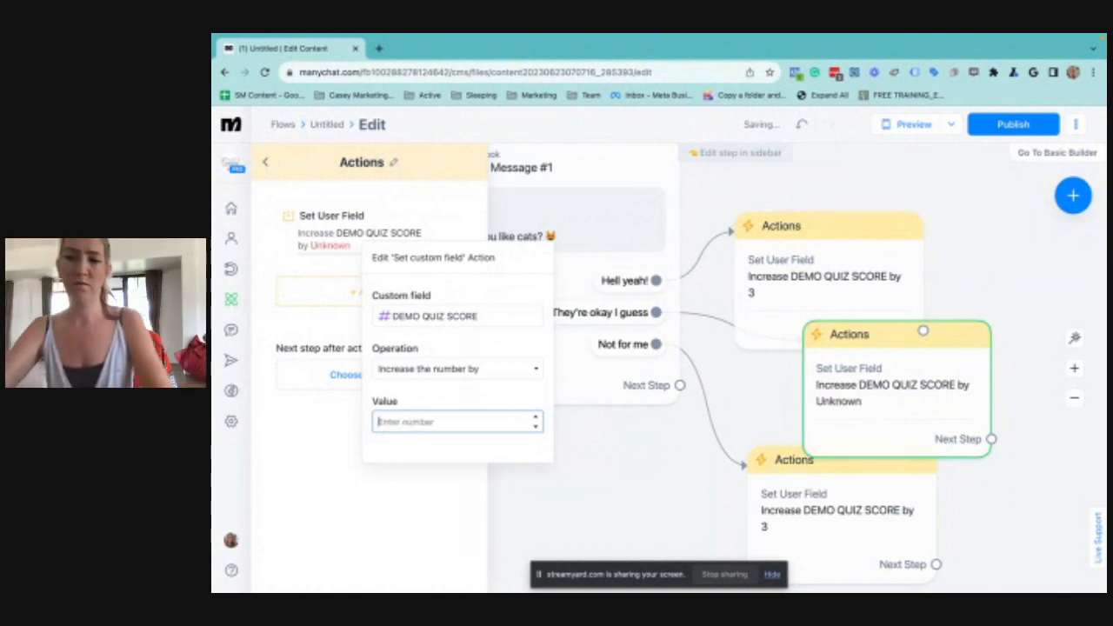
type("2")
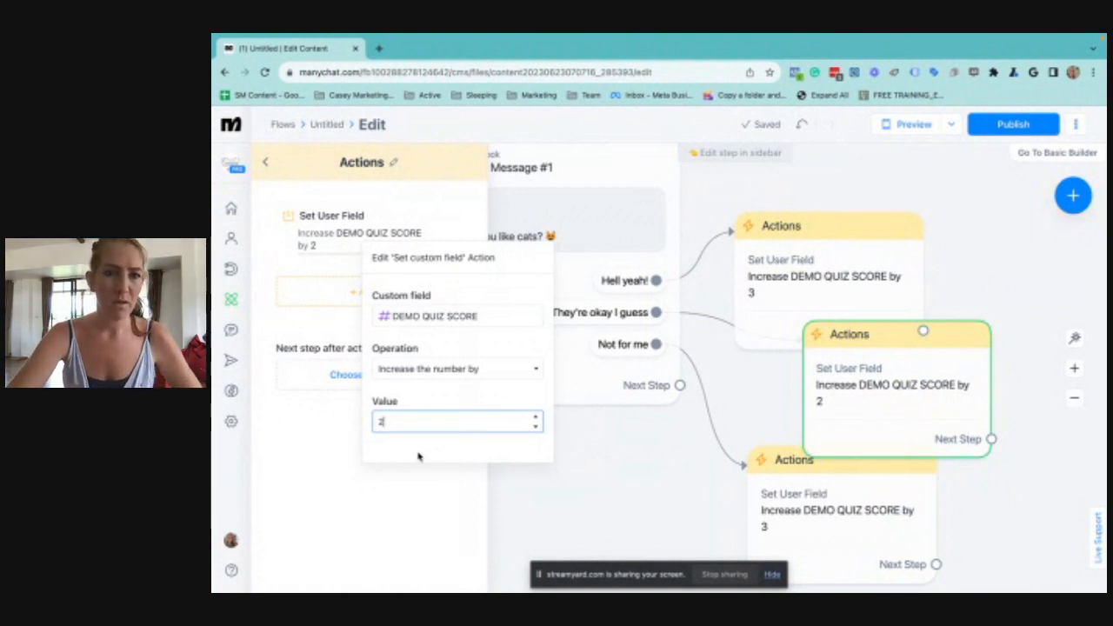
left_click(418, 487)
Set the "Not for me" action to increase DEMO QUIZ SCORE by 1
left_click(826, 495)
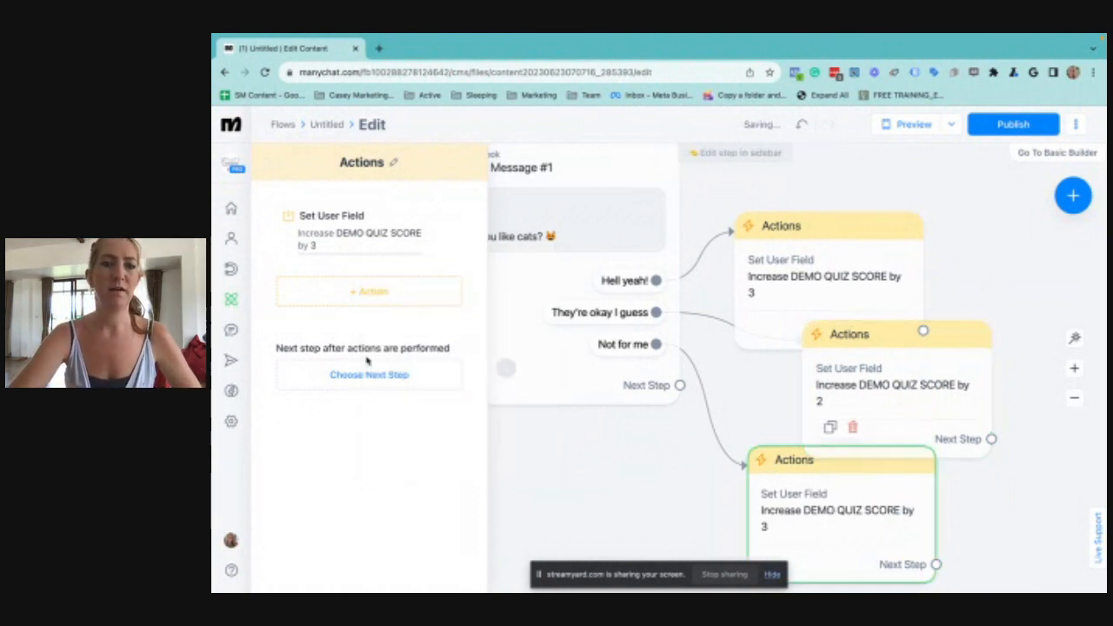
left_click(312, 239)
left_click(315, 251)
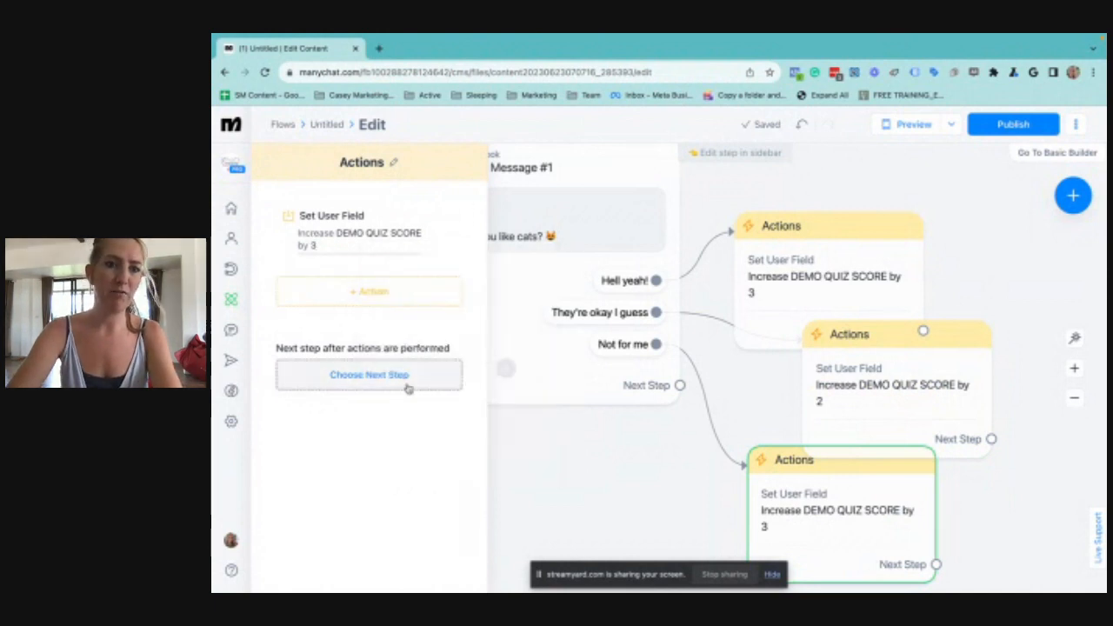
left_click(311, 246)
left_click(410, 423)
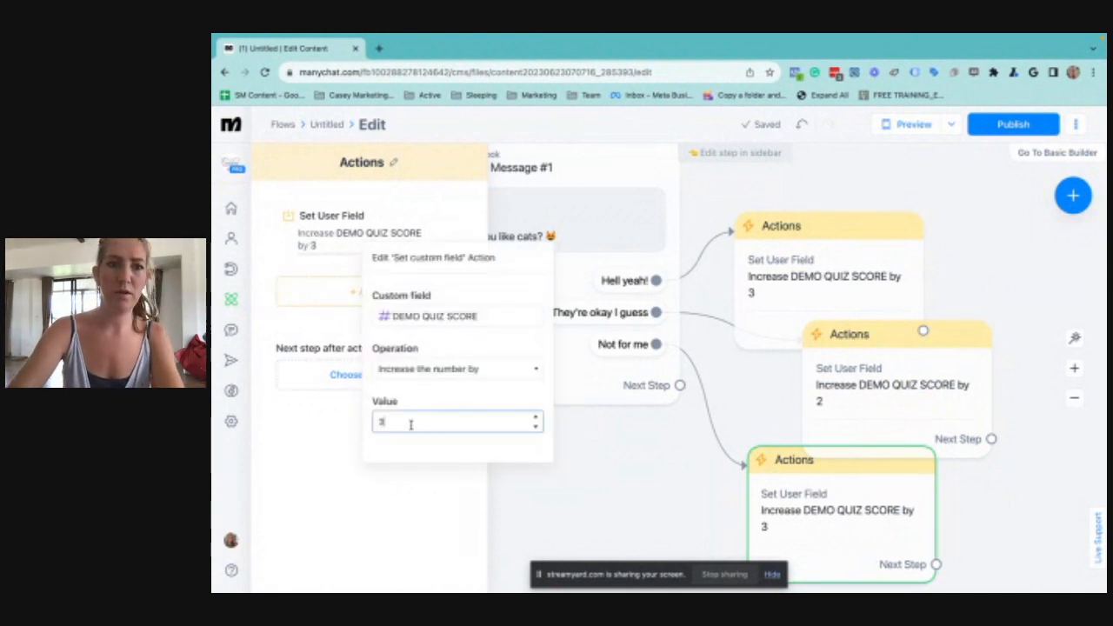
key("BackSpace")
type("1")
left_click(518, 533)
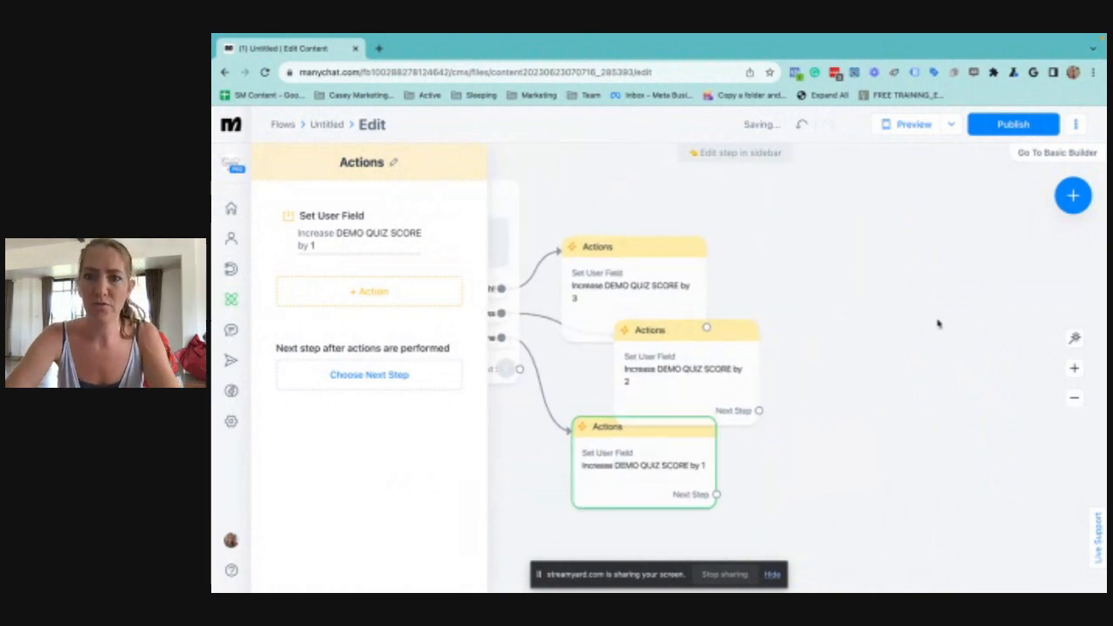
Auto-arrange the flow's blocks so the three score actions no longer overlap
left_click(1076, 339)
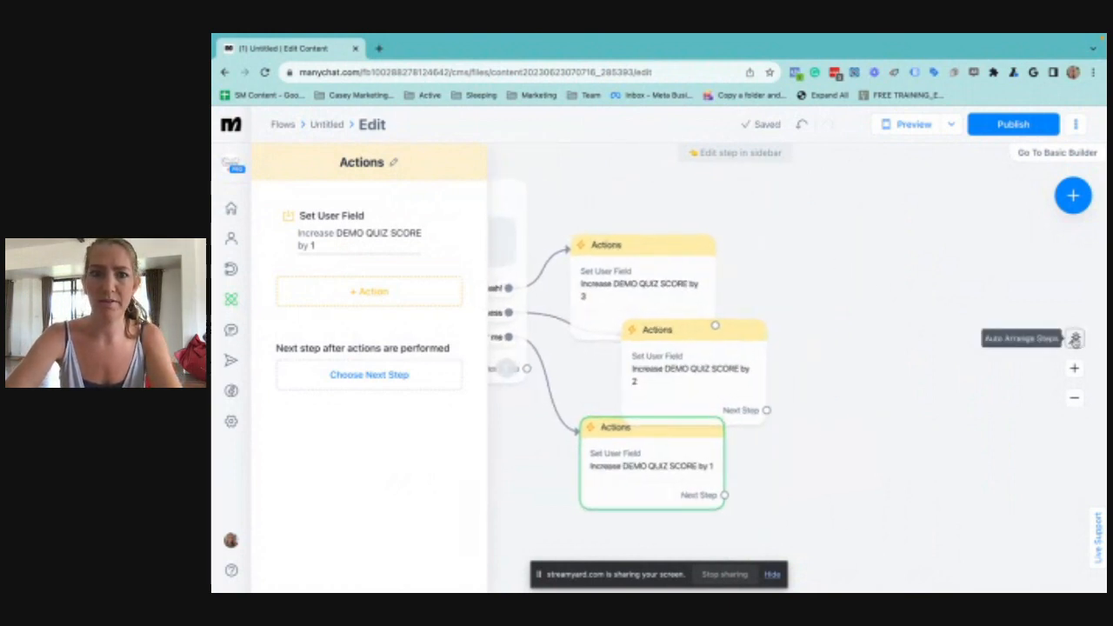
left_click(851, 483)
left_click_drag(852, 481, 493, 476)
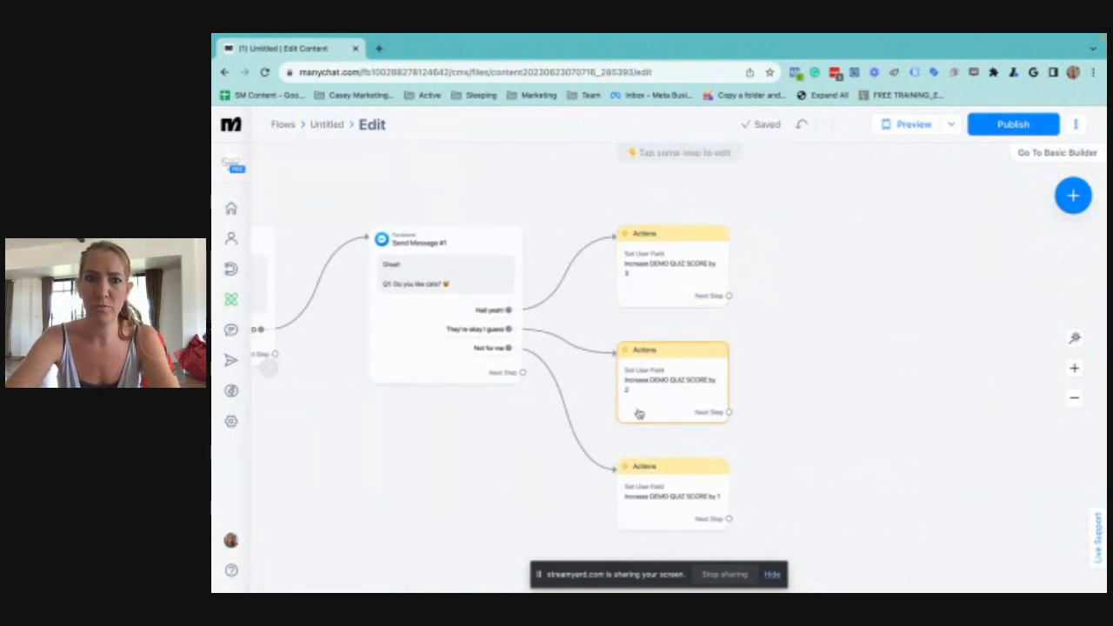
Add a Messenger message as the next step after the action that increases the score by 3
left_click_drag(797, 348, 698, 375)
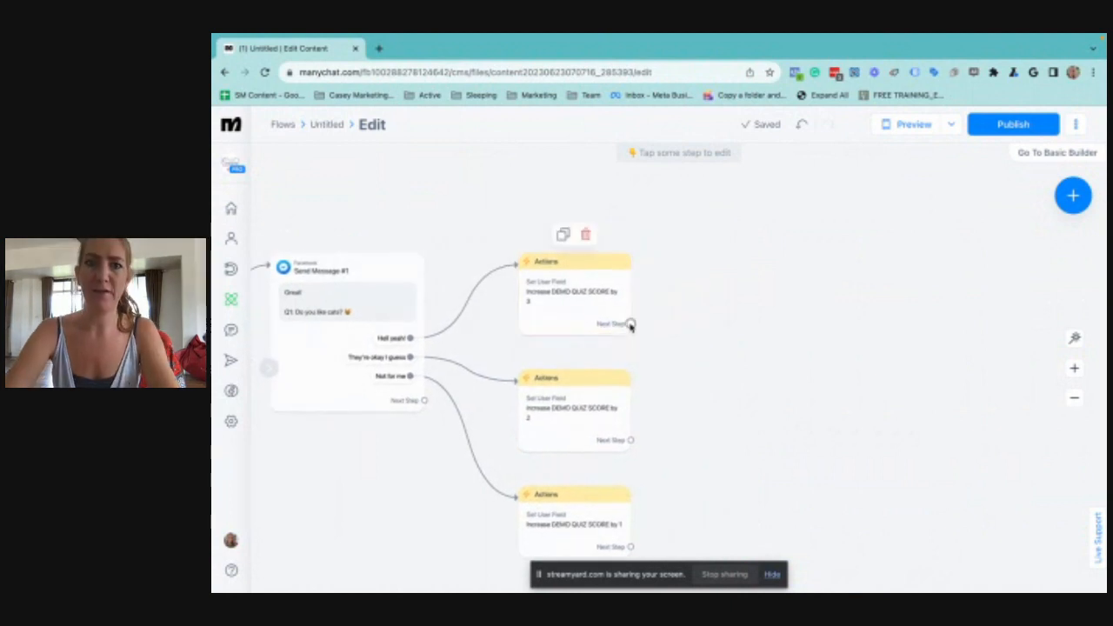
left_click_drag(631, 323, 765, 252)
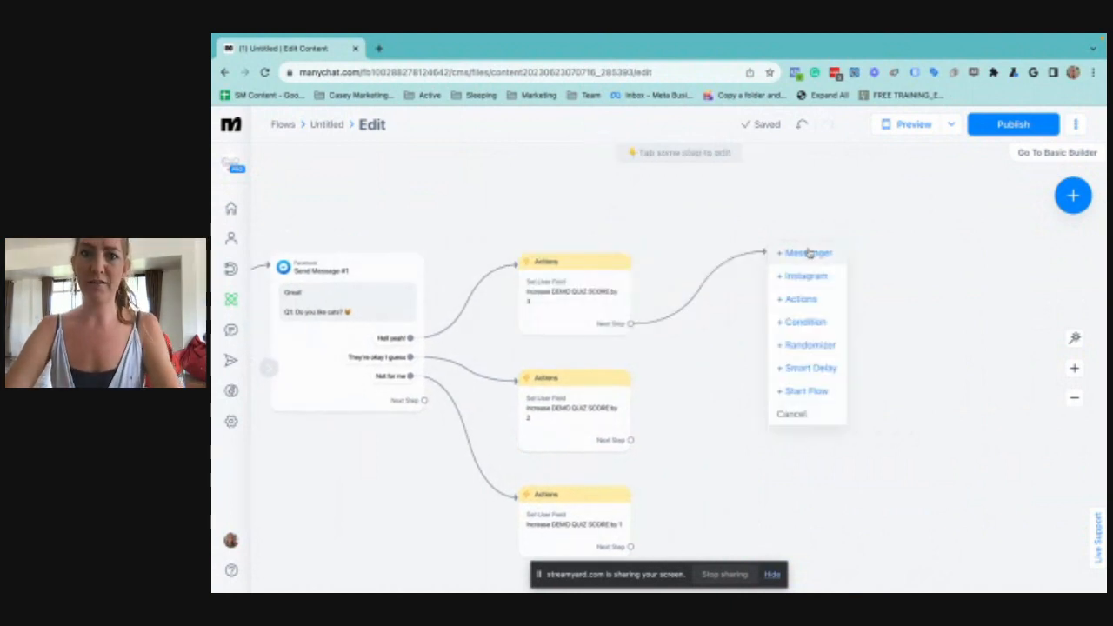
left_click(809, 252)
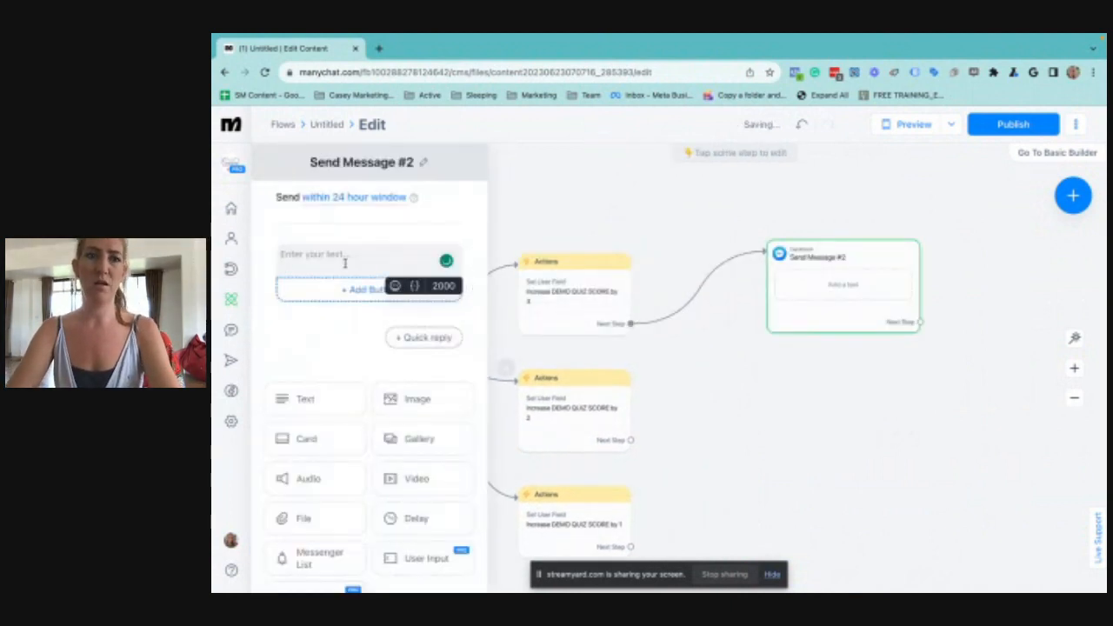
Write "Great!" followed by "Q2: question 2" on a separate line as the new message's text
left_click(345, 261)
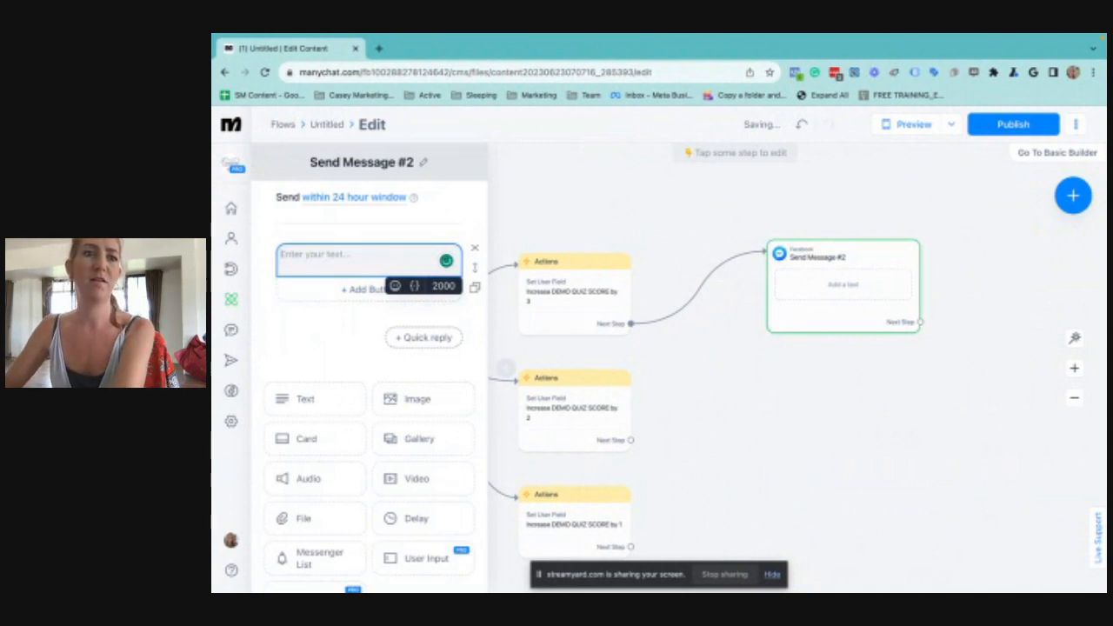
type("gREAT!")
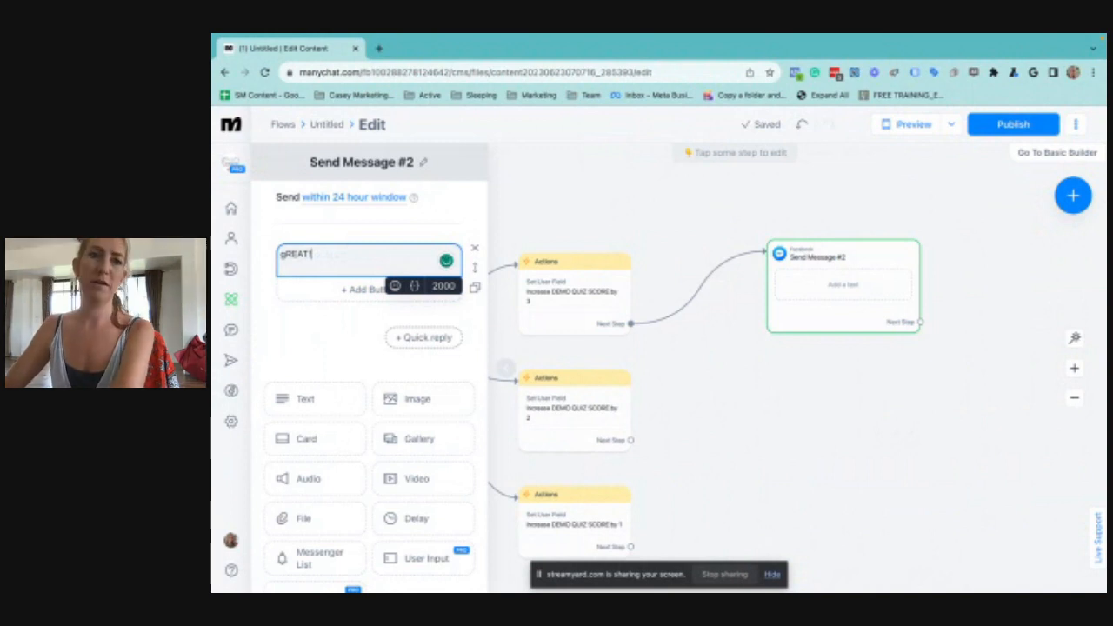
key("Return")
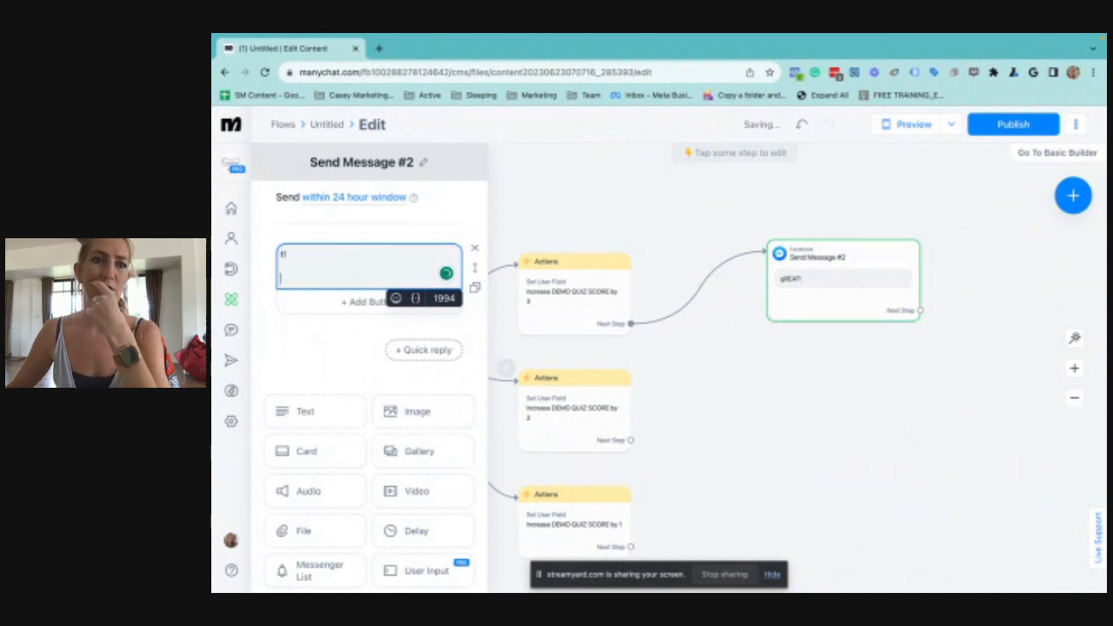
key("ctrl+v")
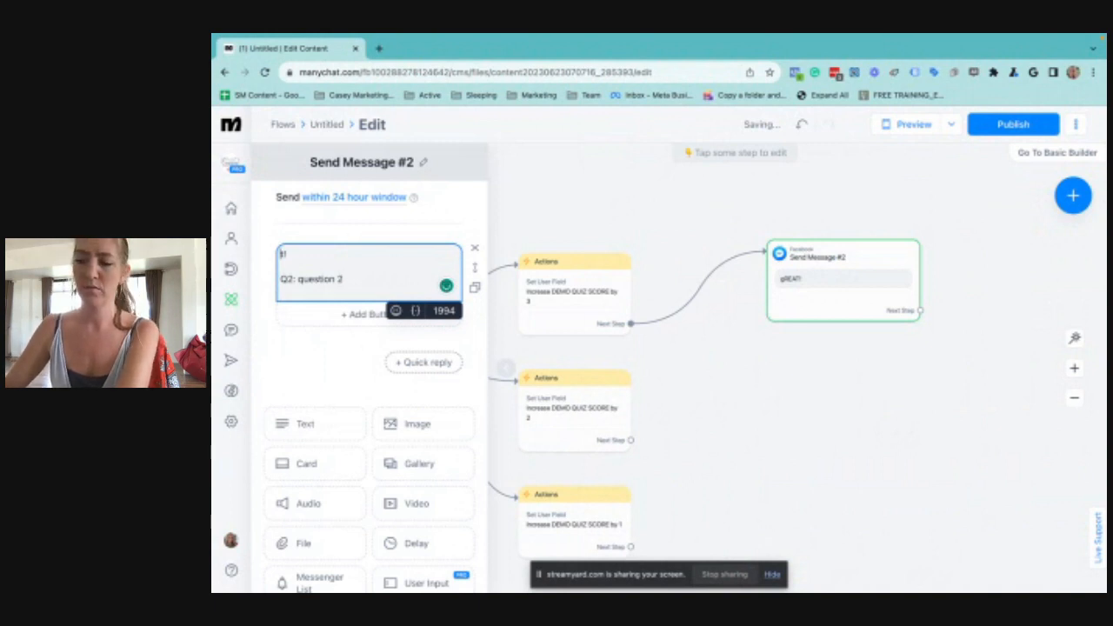
type("GREA")
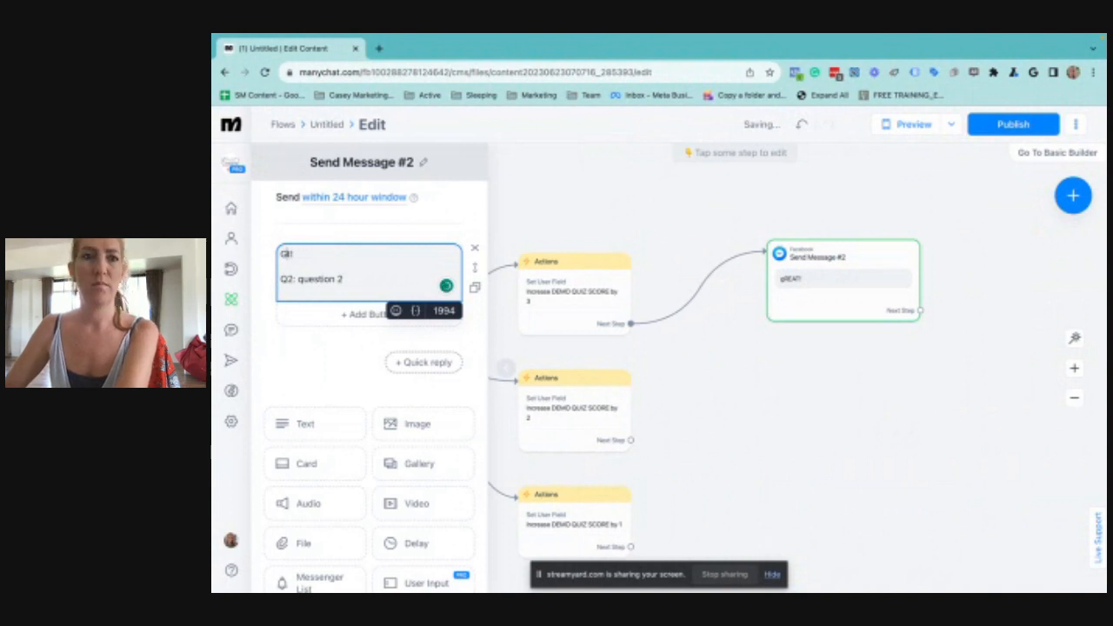
type("reat")
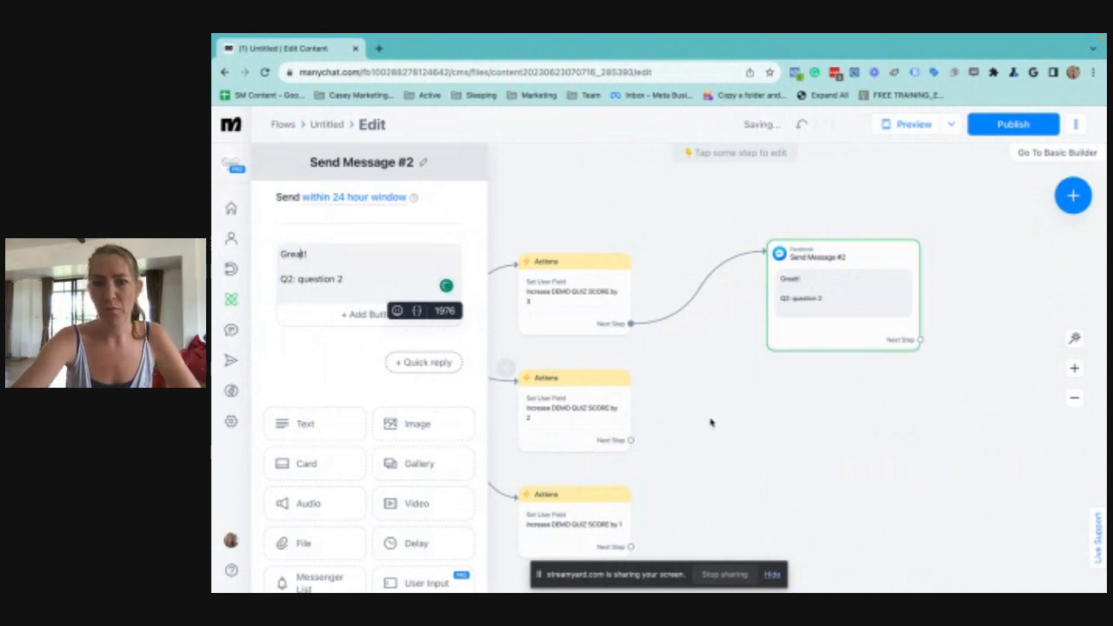
left_click(710, 378)
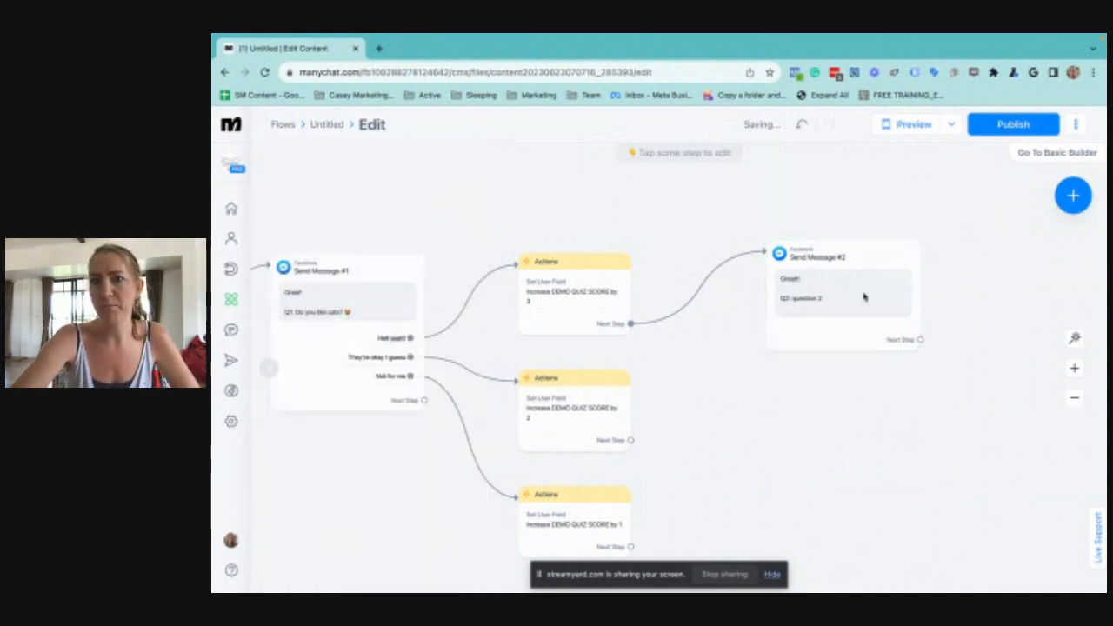
Connect the next steps of the 2-point and 1-point score actions to the question 2 message
left_click(631, 440)
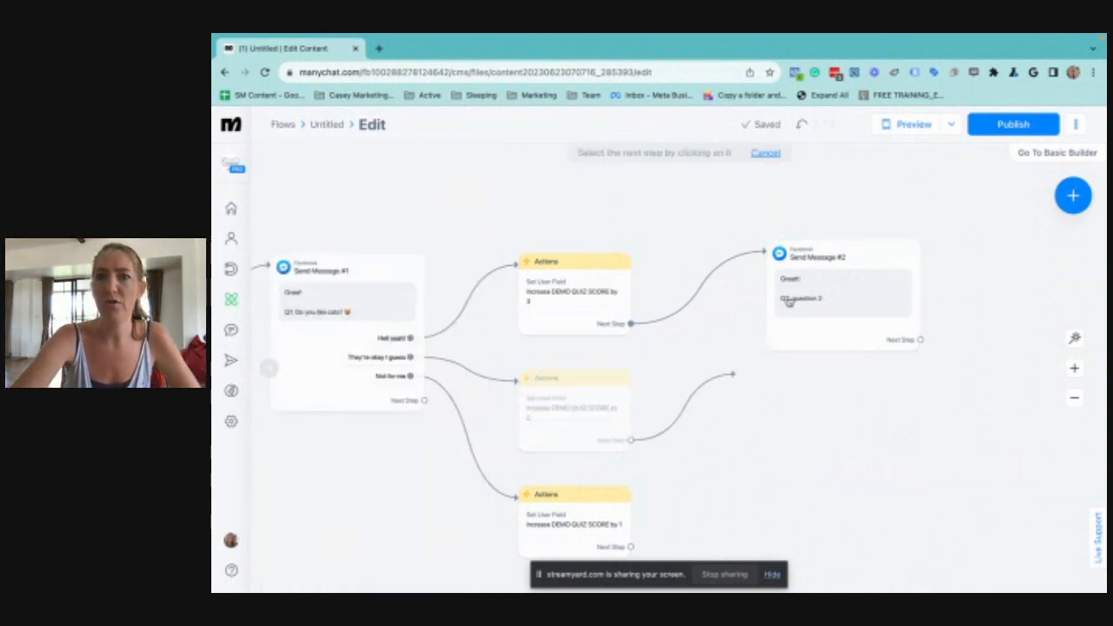
left_click(797, 299)
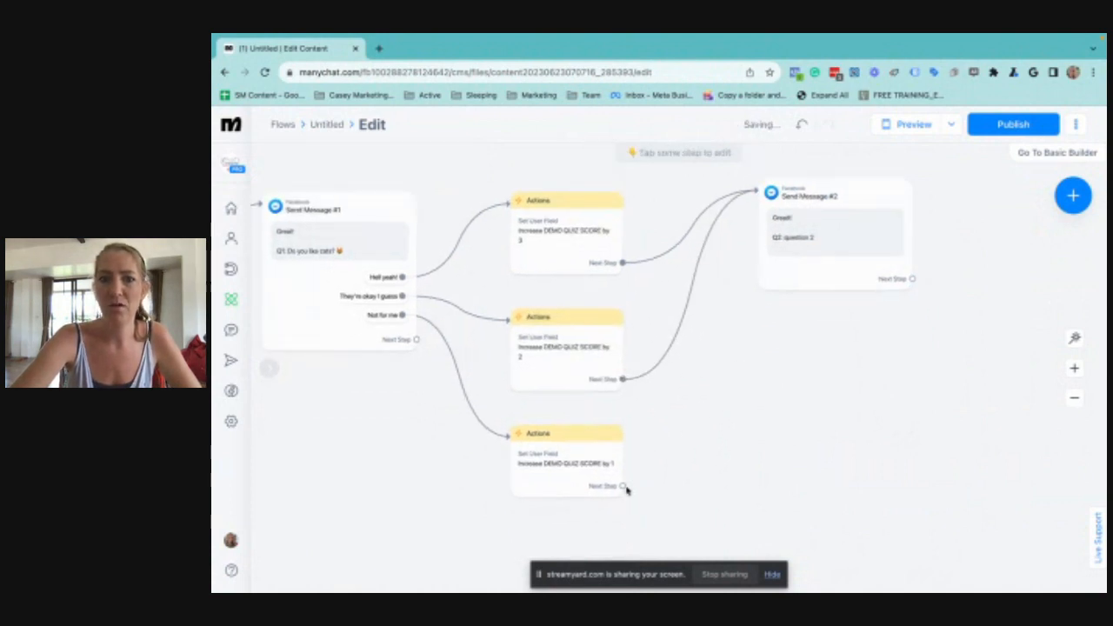
left_click(623, 486)
left_click(812, 270)
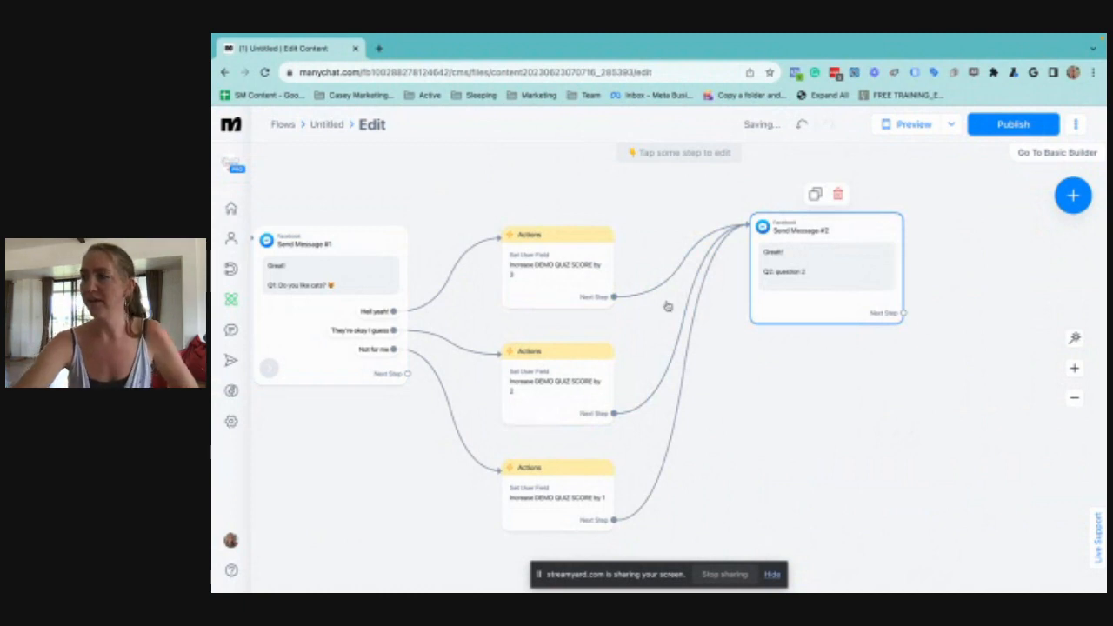
Add a Condition block as the next step after the question 2 message
left_click_drag(806, 417, 391, 461)
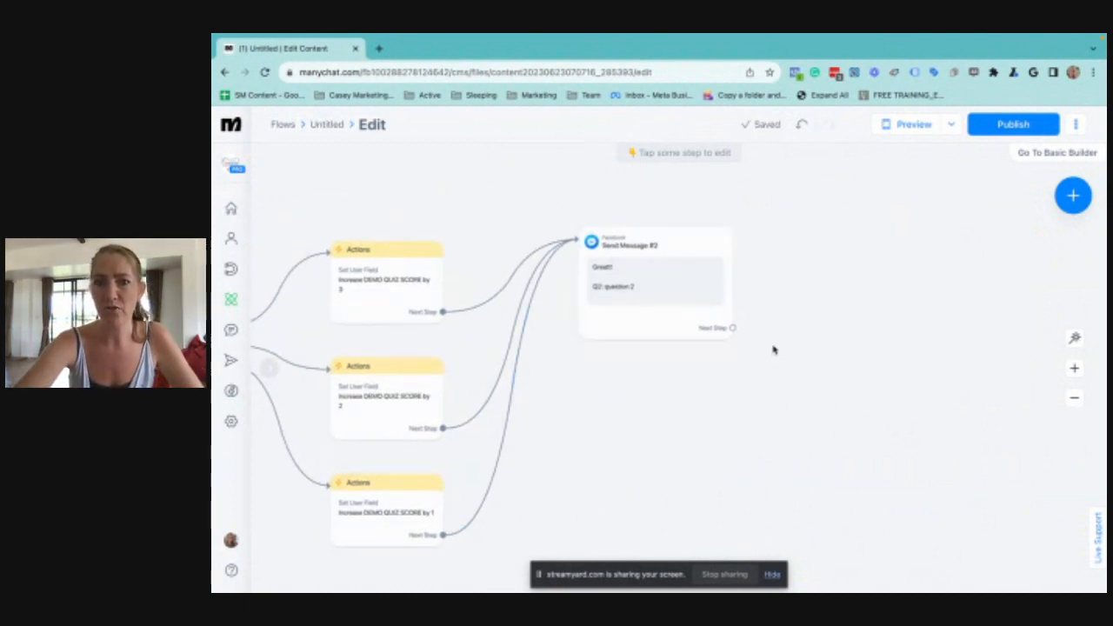
scroll(774, 349, "down", 3)
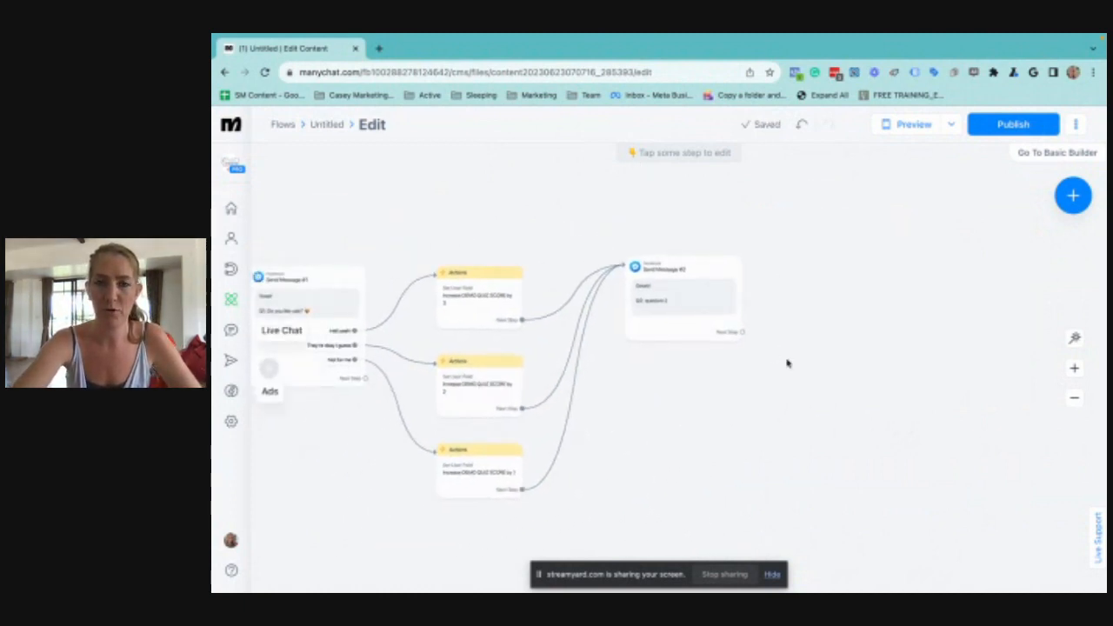
left_click_drag(789, 364, 695, 390)
scroll(695, 391, "up", 3)
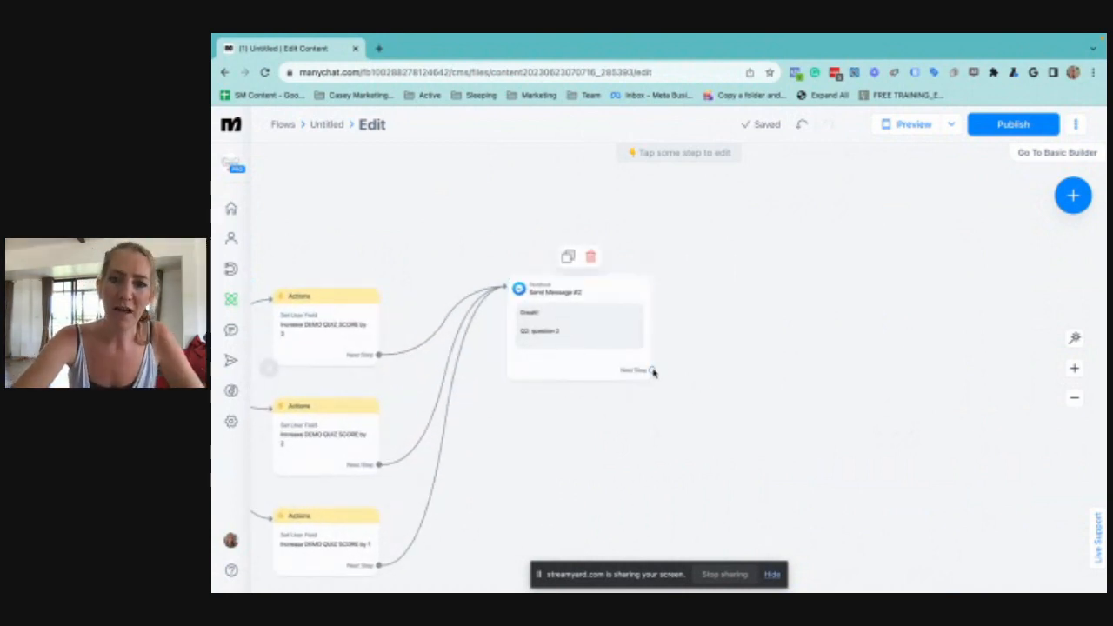
left_click_drag(652, 371, 739, 322)
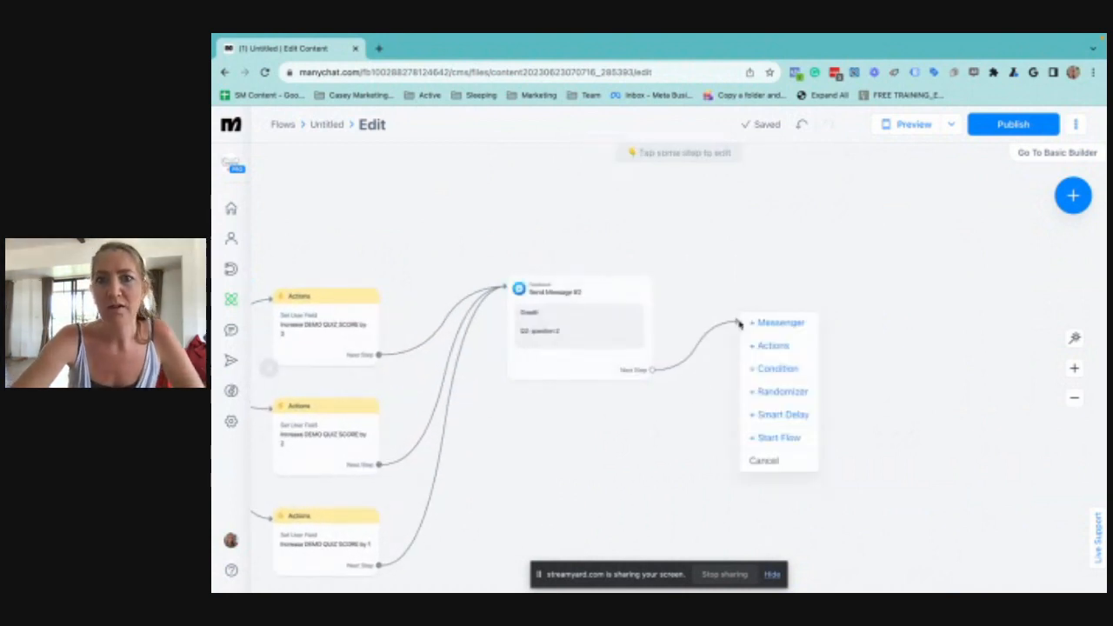
left_click(781, 370)
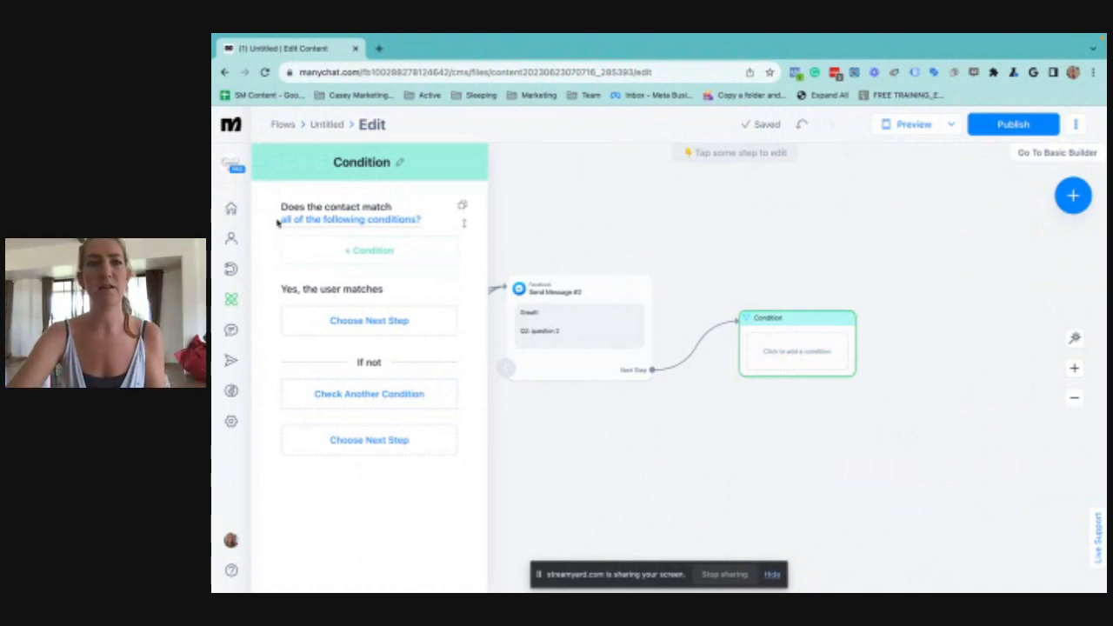
Set the condition to check that DEMO QUIZ SCORE is greater than or equal to 3
left_click(381, 251)
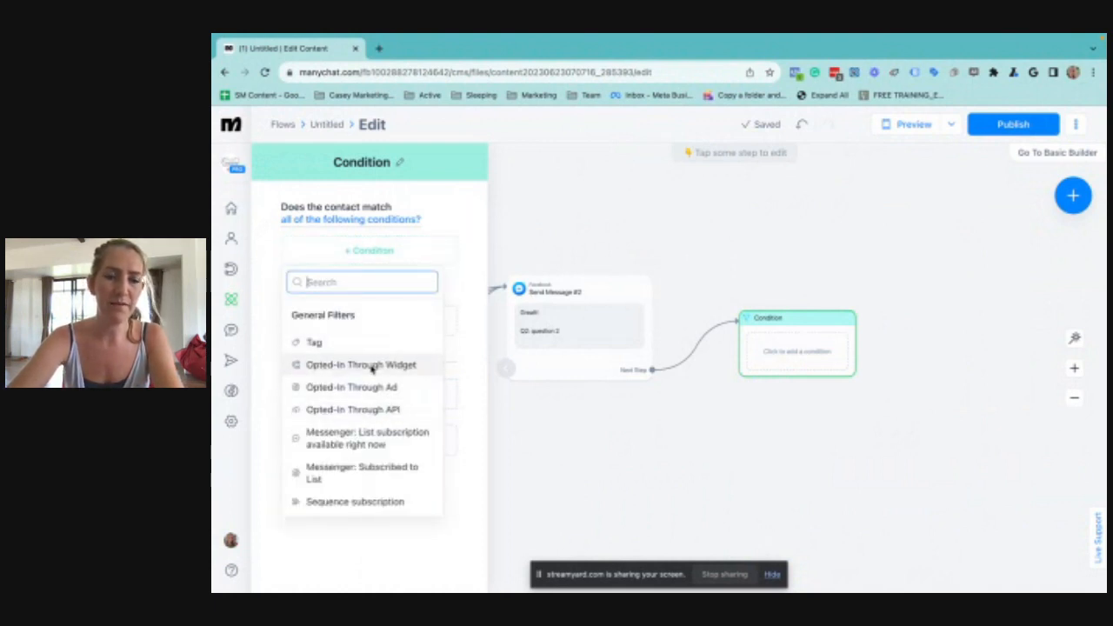
scroll(372, 369, "down", 3)
scroll(350, 336, "down", 5)
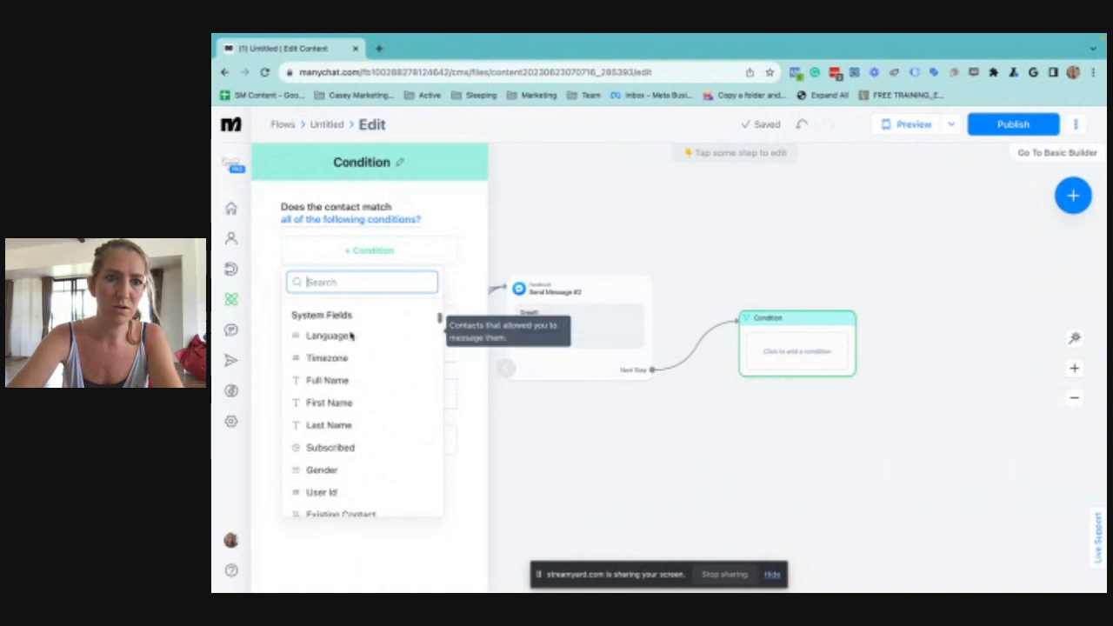
scroll(351, 336, "down", 10)
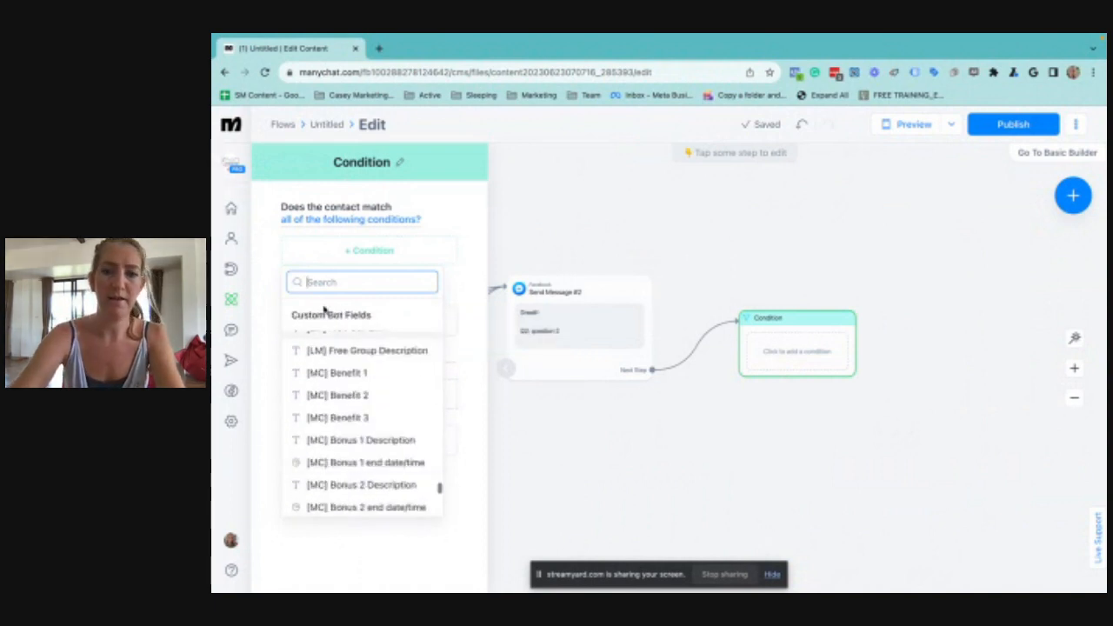
type("DEMO")
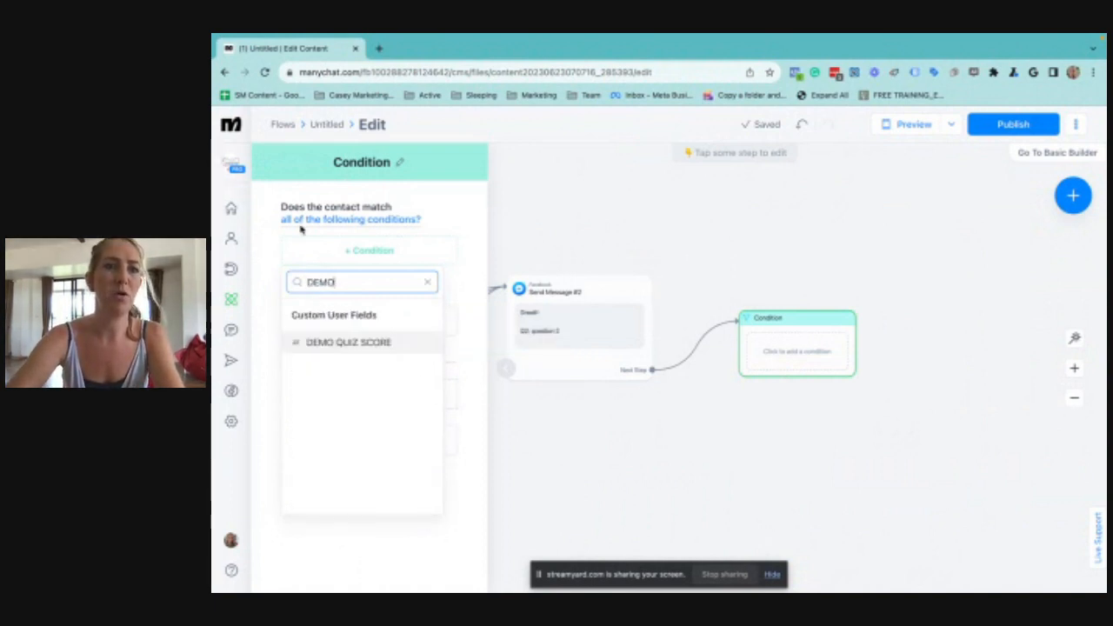
left_click(336, 343)
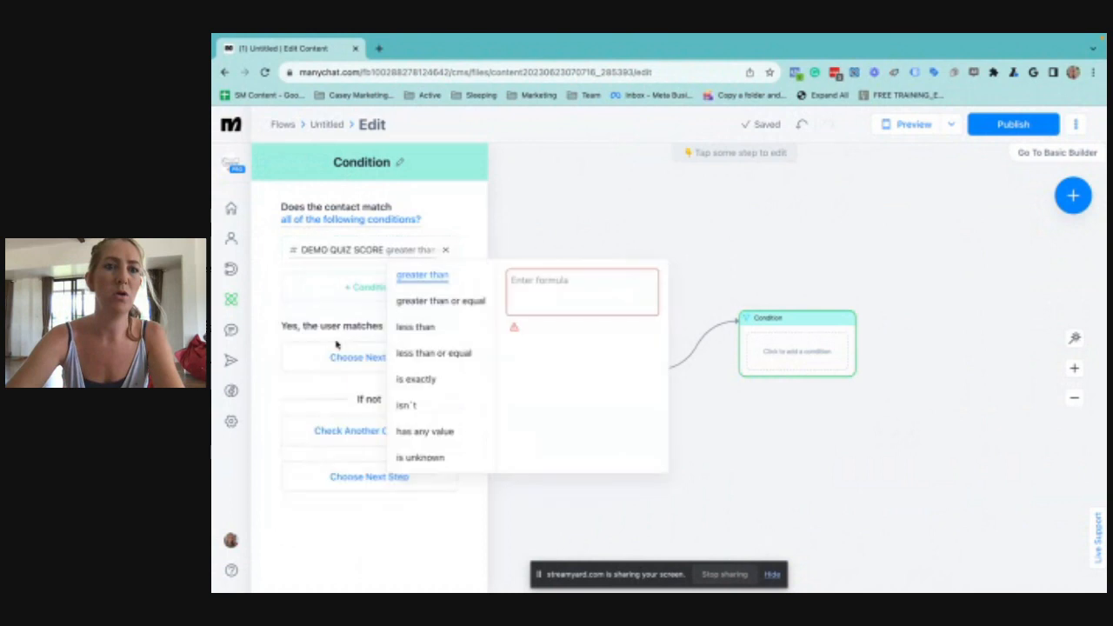
left_click(435, 300)
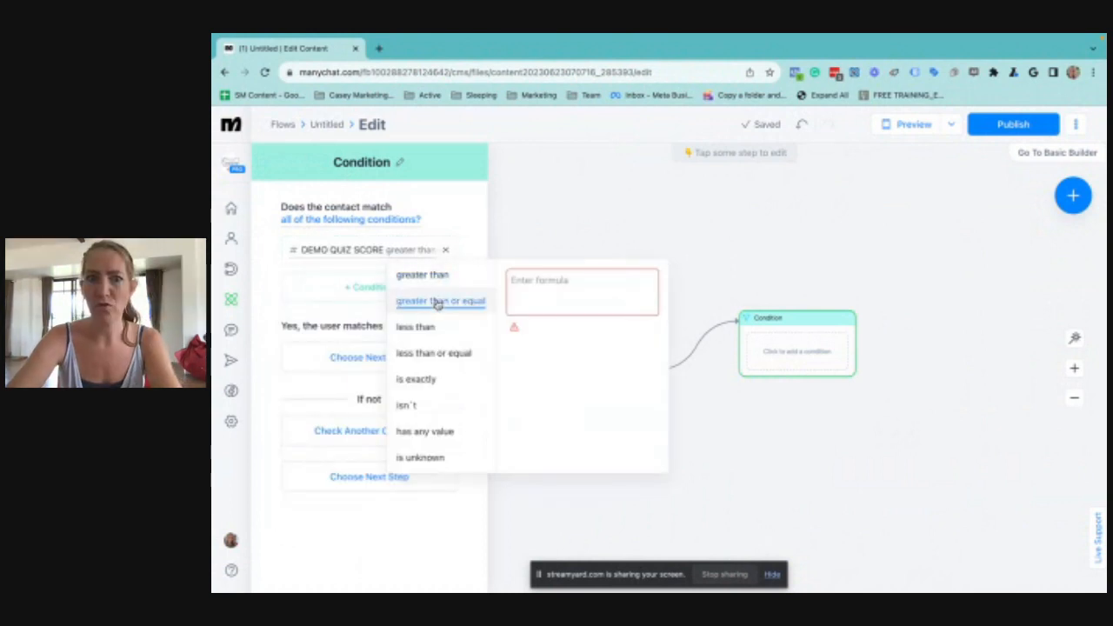
left_click(575, 294)
type("3")
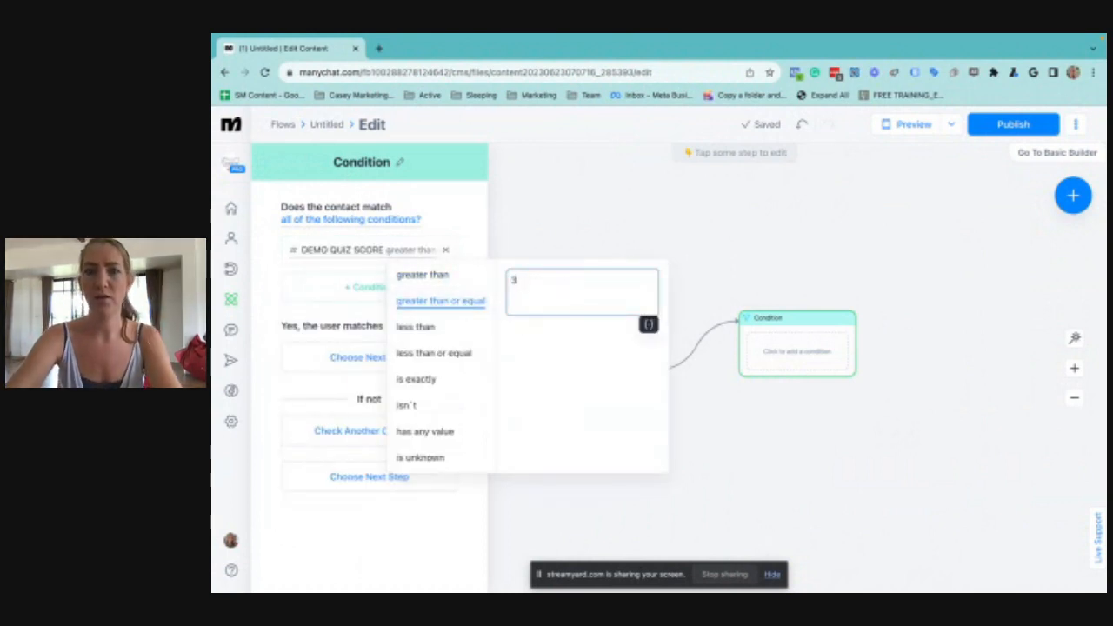
key("Return")
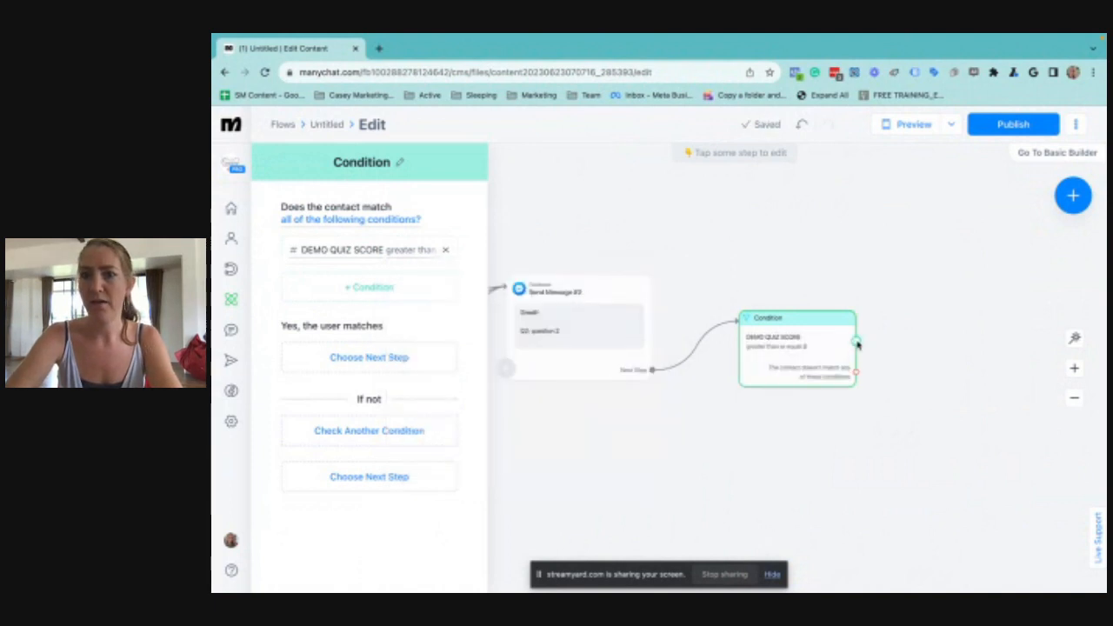
Add a Messenger message to the condition's branch for scores of 3 or more, with the text "Winner"
left_click_drag(856, 342, 959, 296)
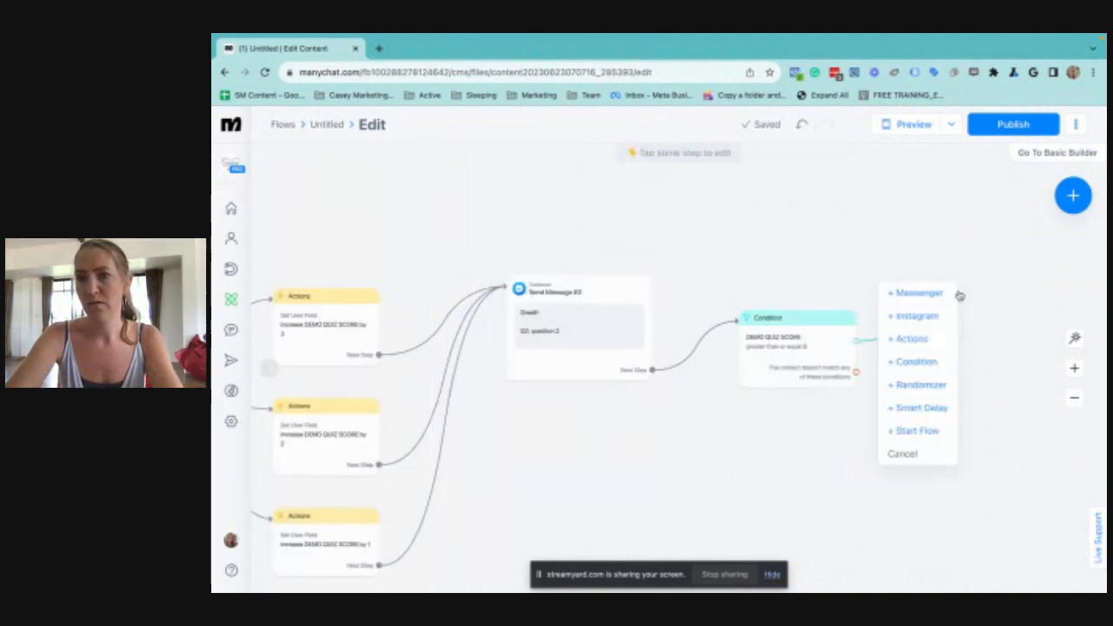
left_click(932, 292)
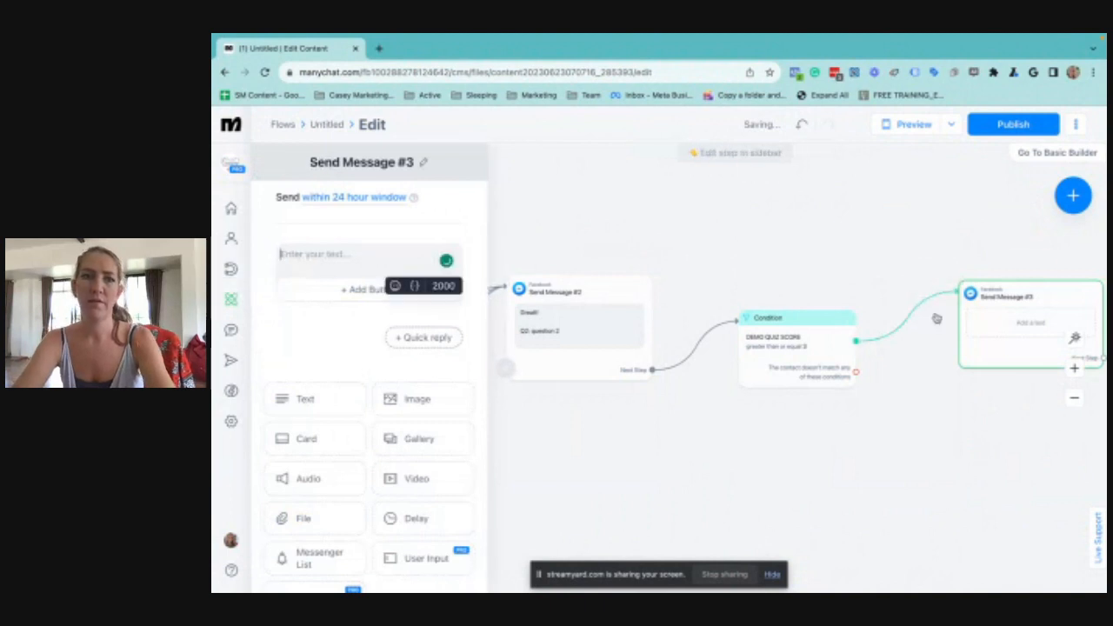
type("wiNNER")
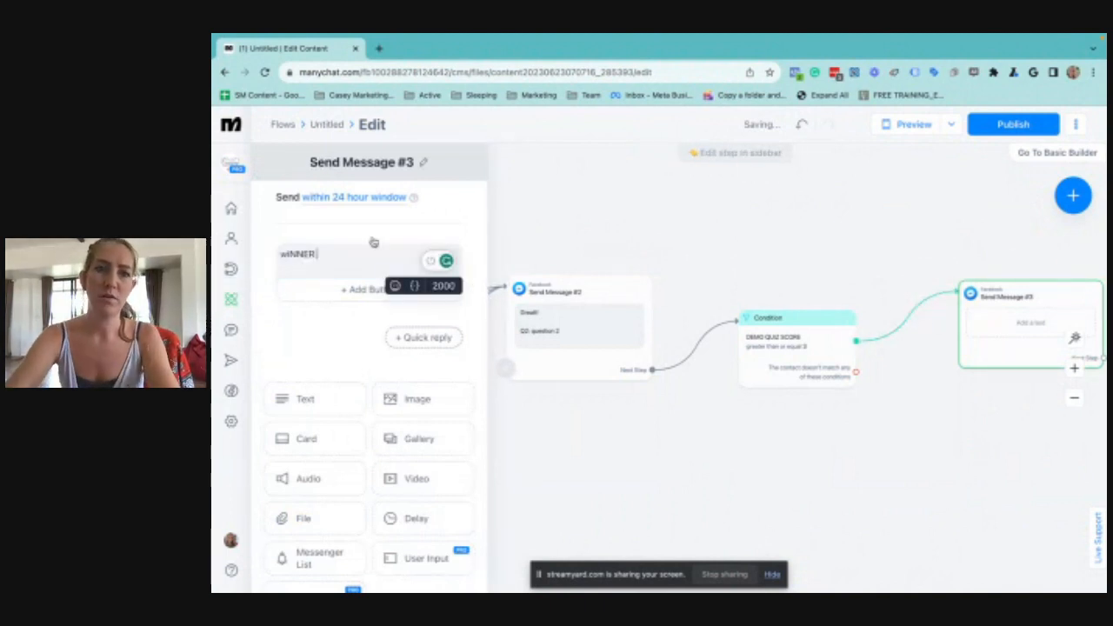
key("ctrl+a")
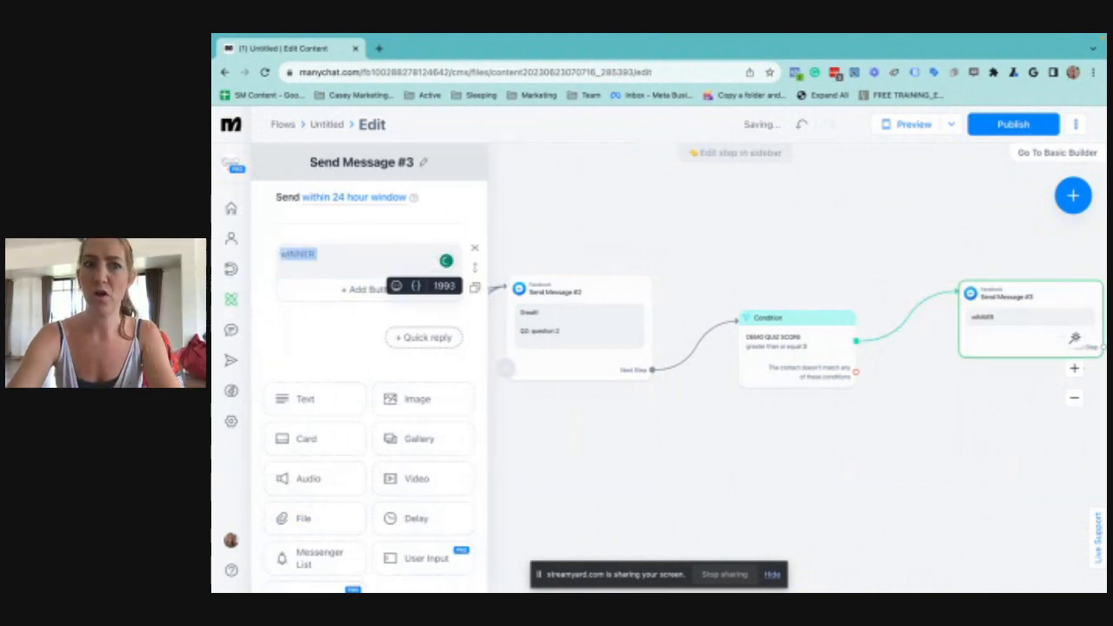
type("wi")
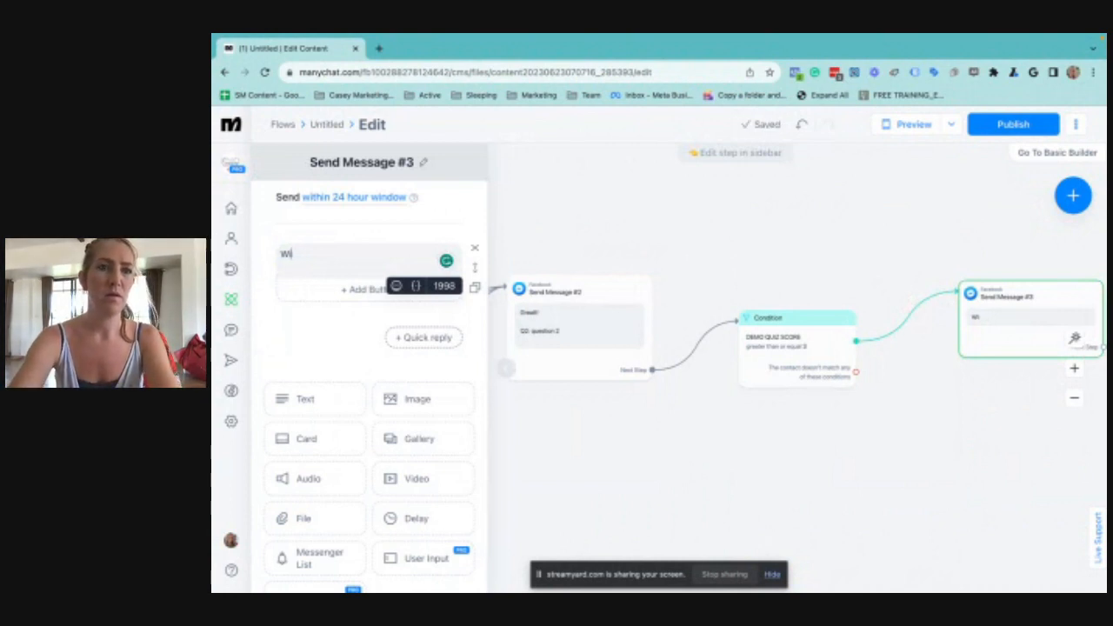
type("r")
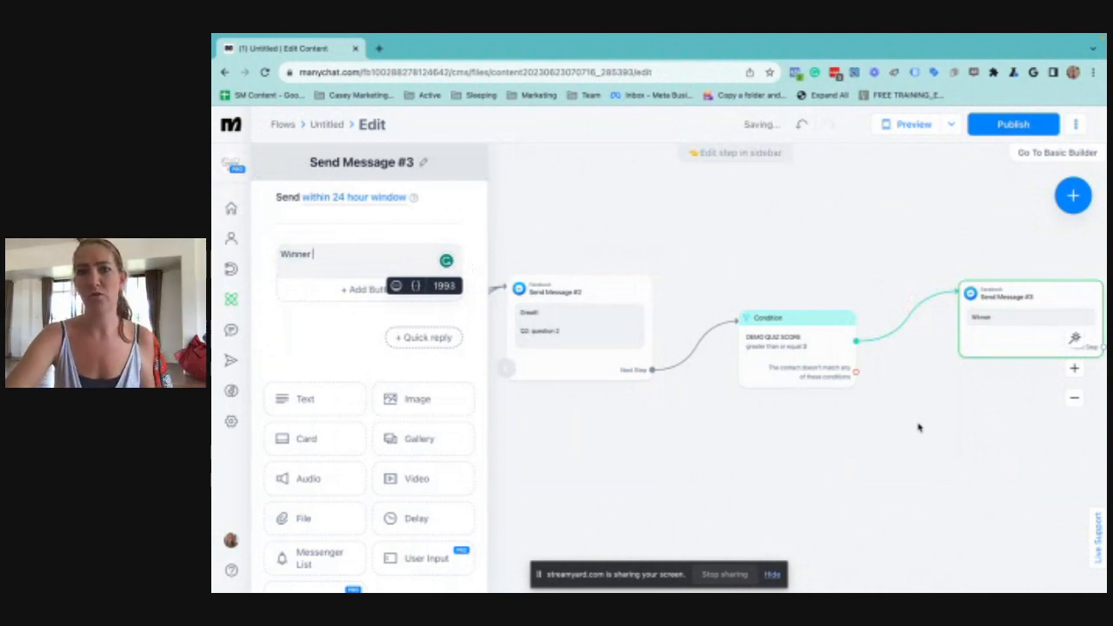
left_click(749, 365)
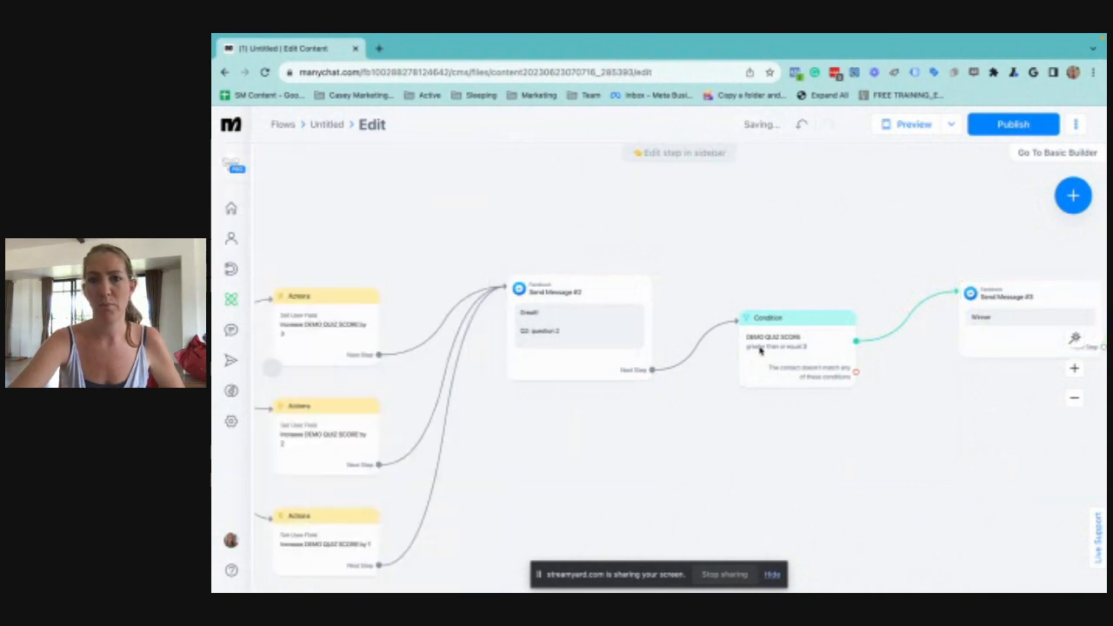
Add a second check to the Condition block for DEMO QUIZ SCORE is exactly 2
left_click(762, 354)
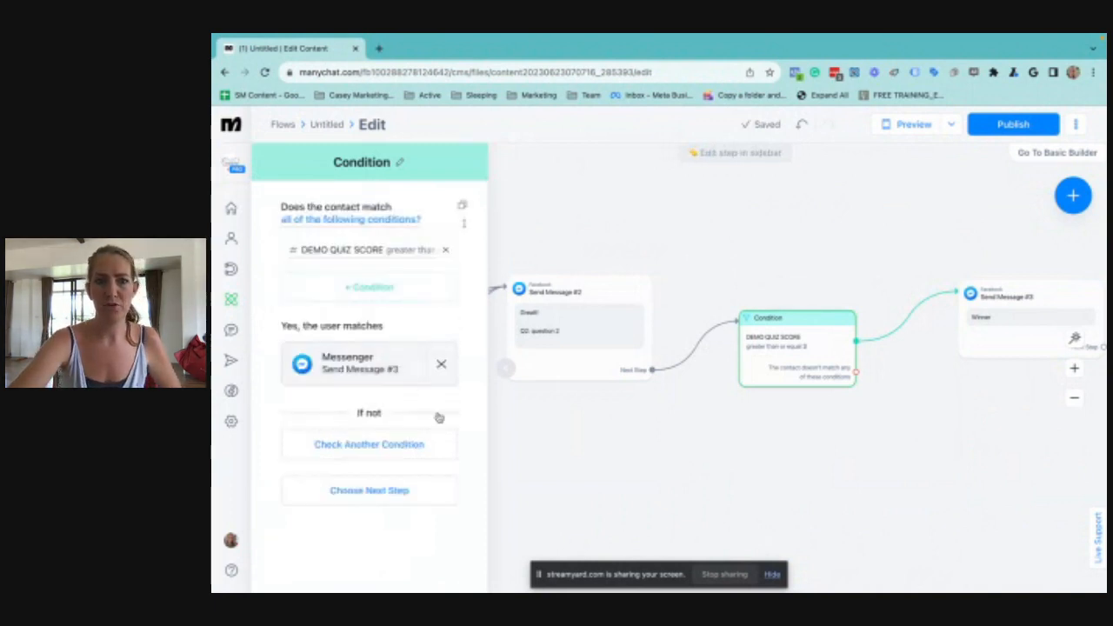
left_click(365, 444)
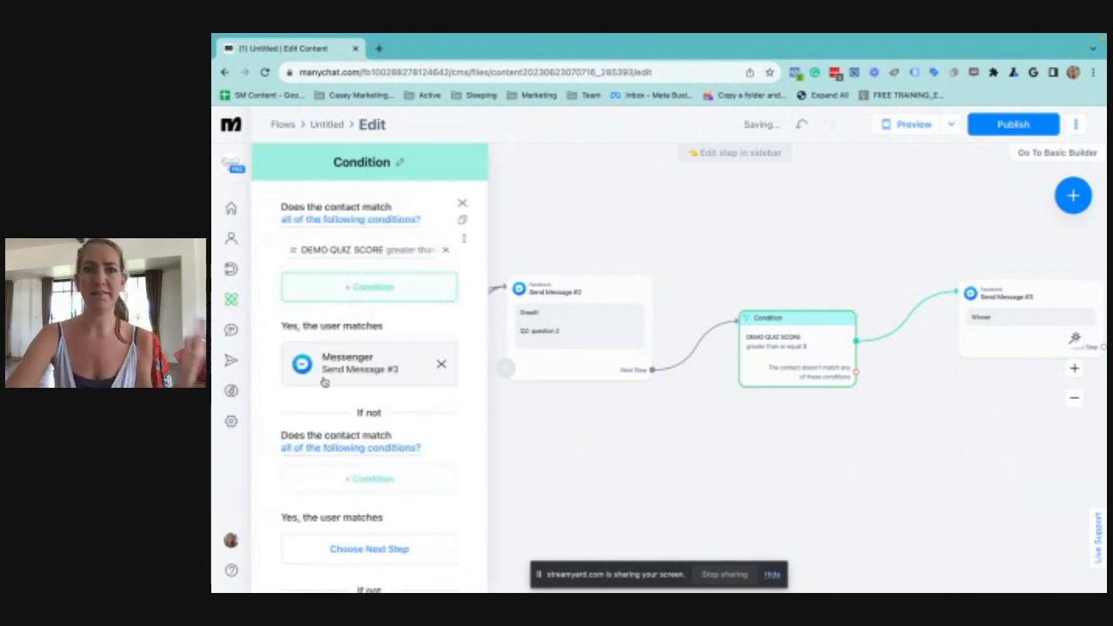
scroll(337, 491, "down", 1)
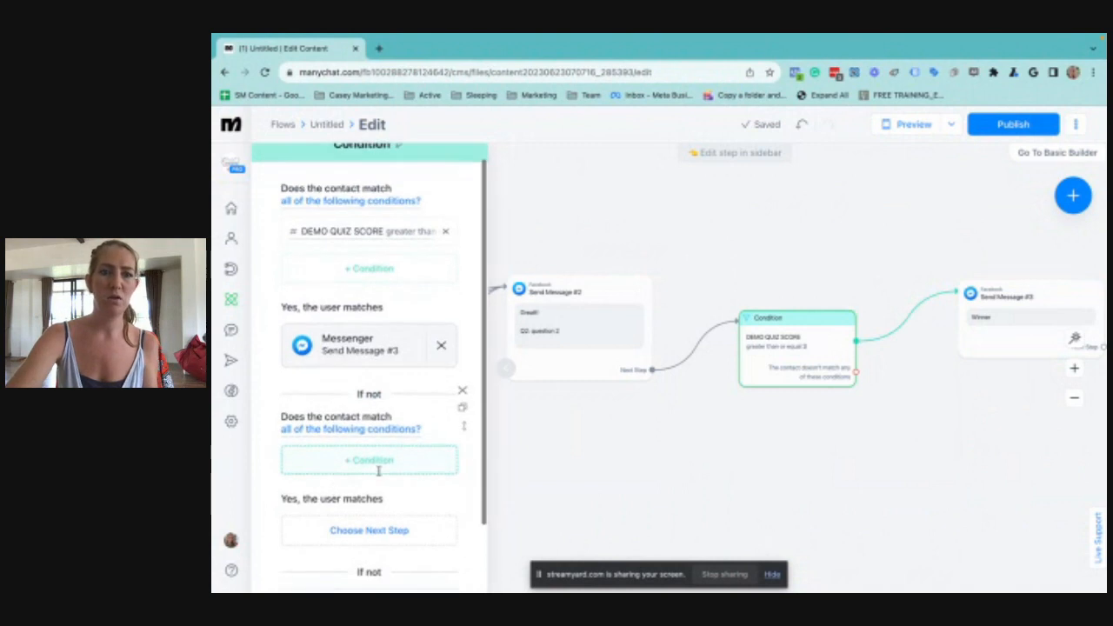
left_click(378, 472)
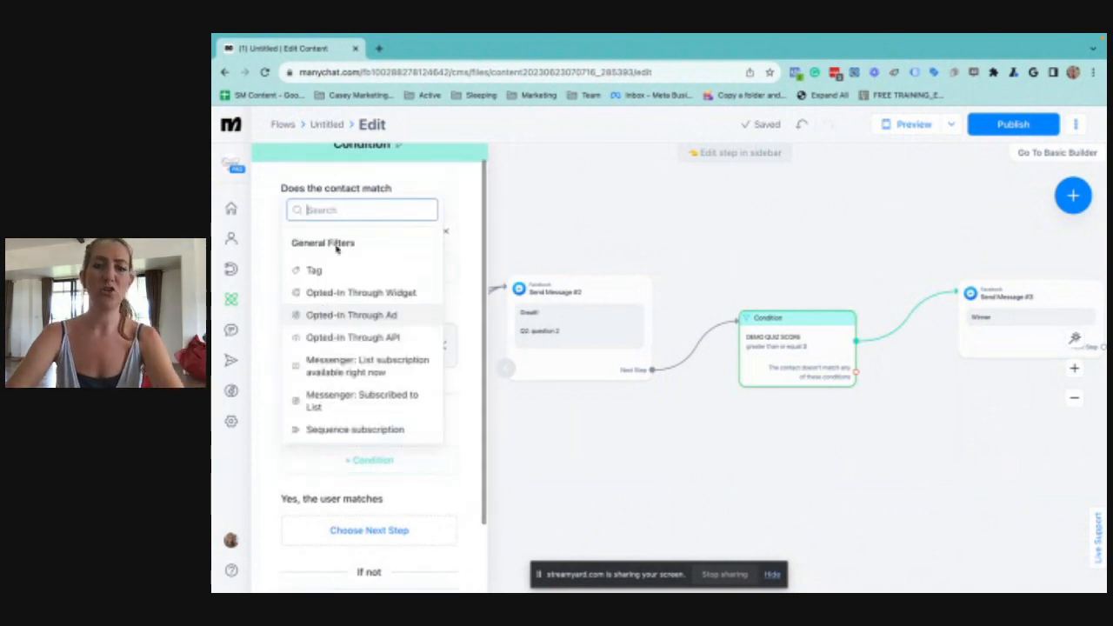
type("demo")
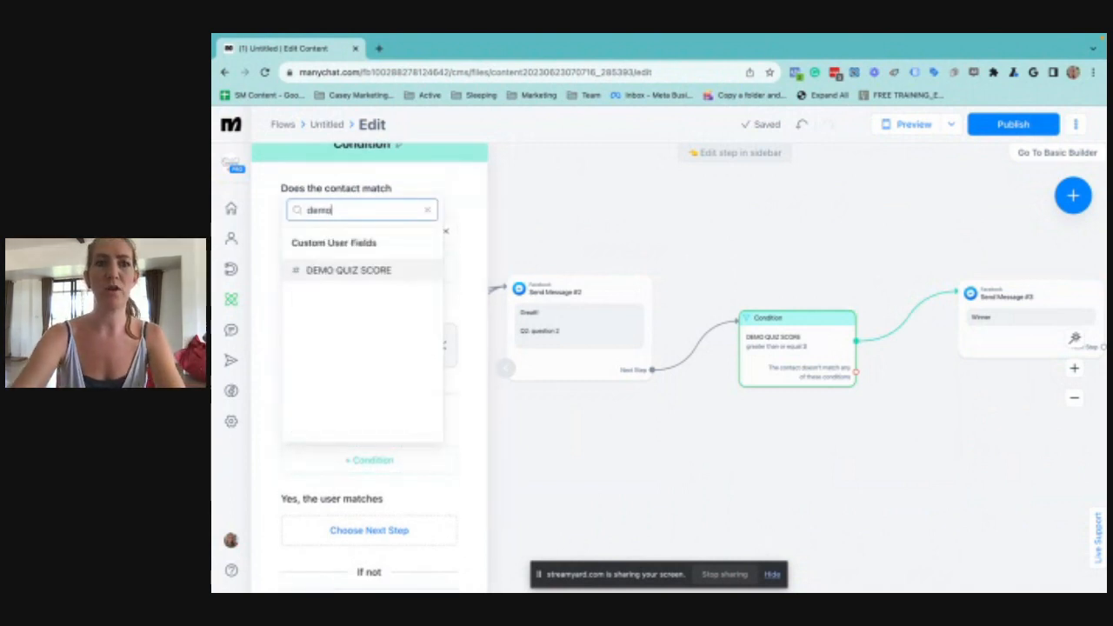
left_click(352, 271)
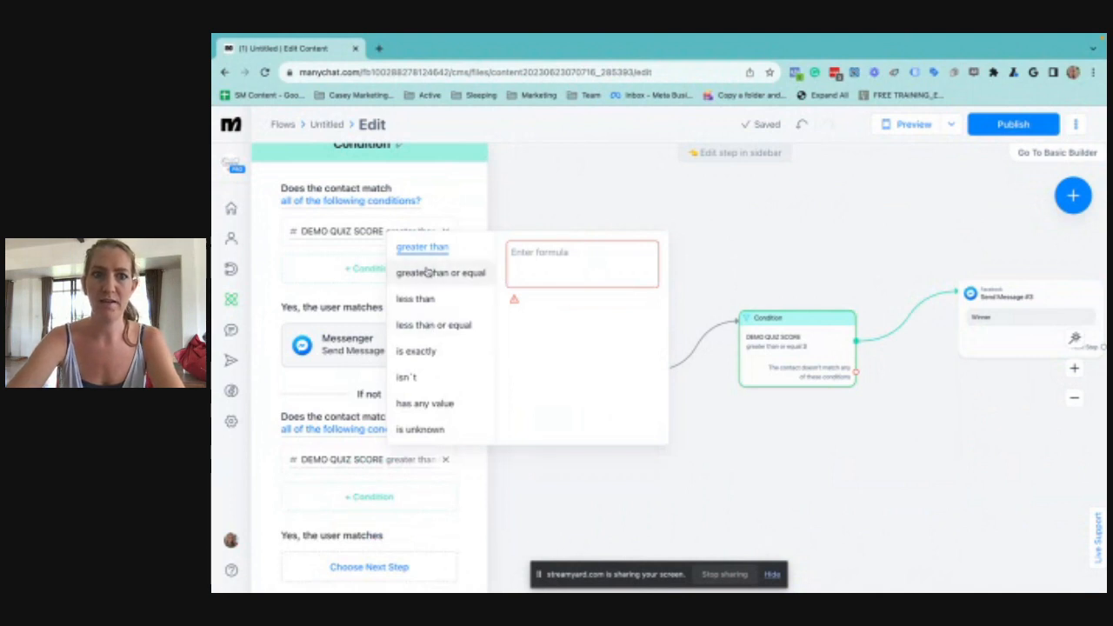
left_click(416, 352)
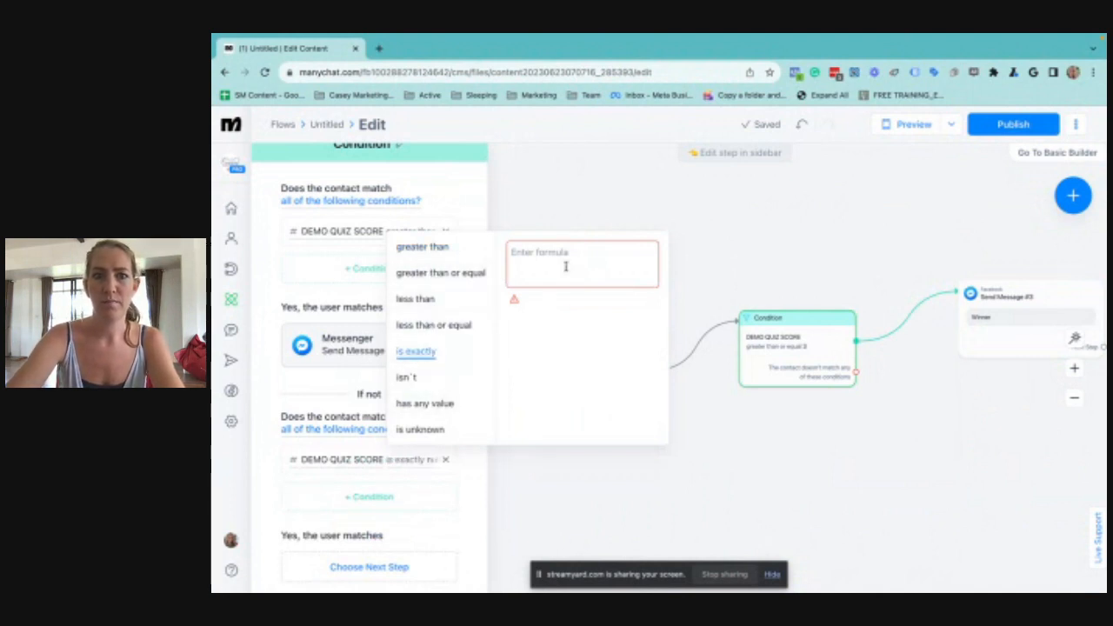
left_click(566, 264)
type("2")
left_click(704, 249)
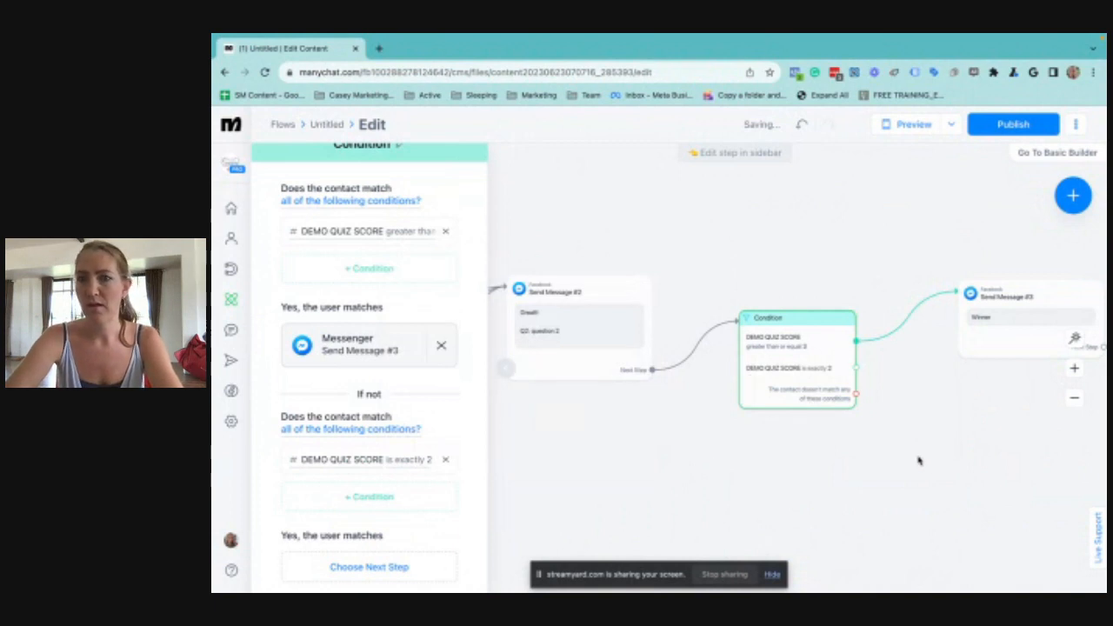
Add a Messenger message to the condition's "is exactly 2" branch, with the text "Middle"
left_click_drag(919, 461, 737, 458)
left_click(670, 365)
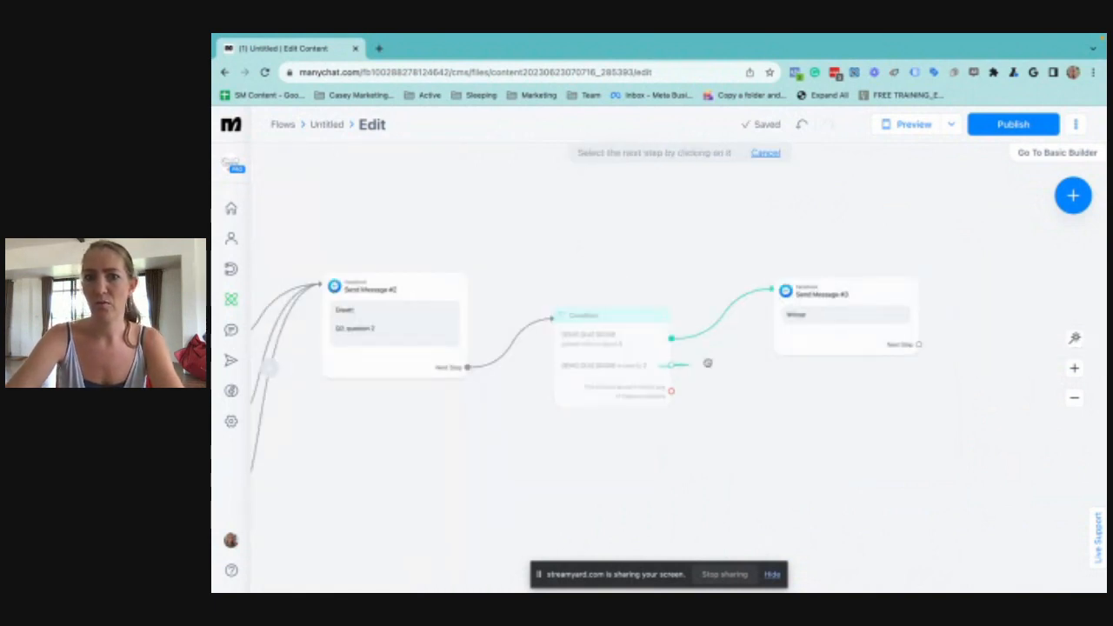
left_click(857, 399)
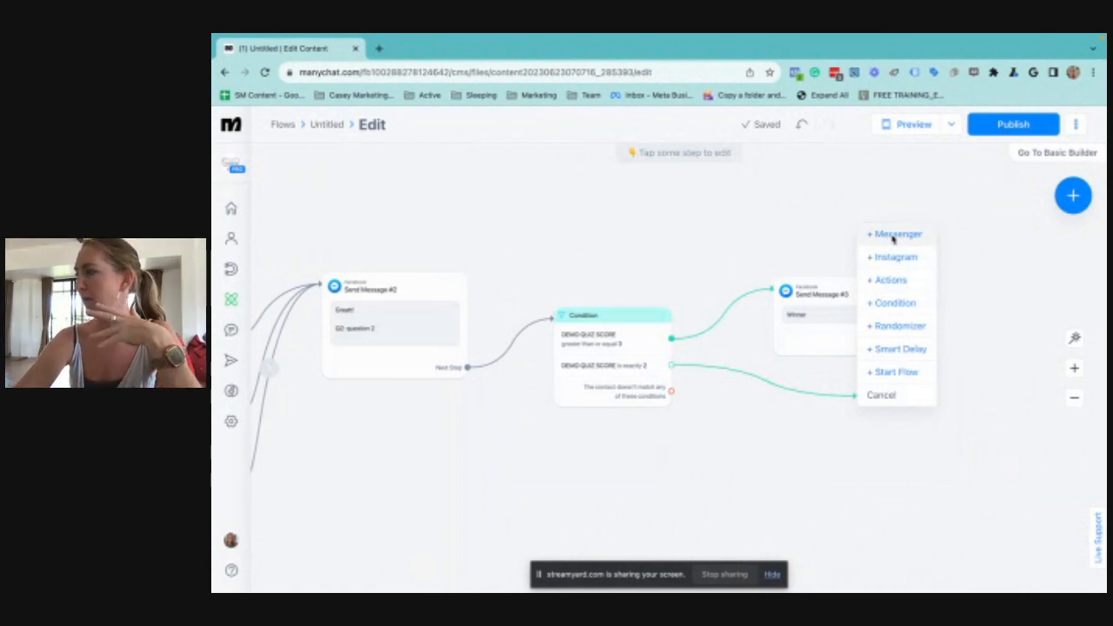
left_click(893, 236)
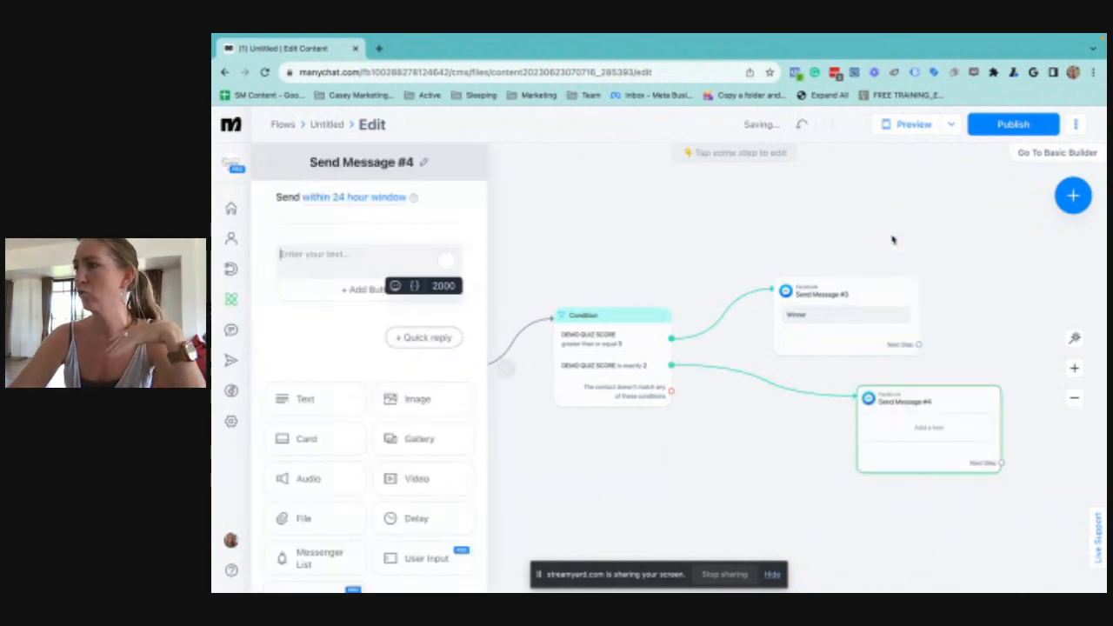
left_click(308, 254)
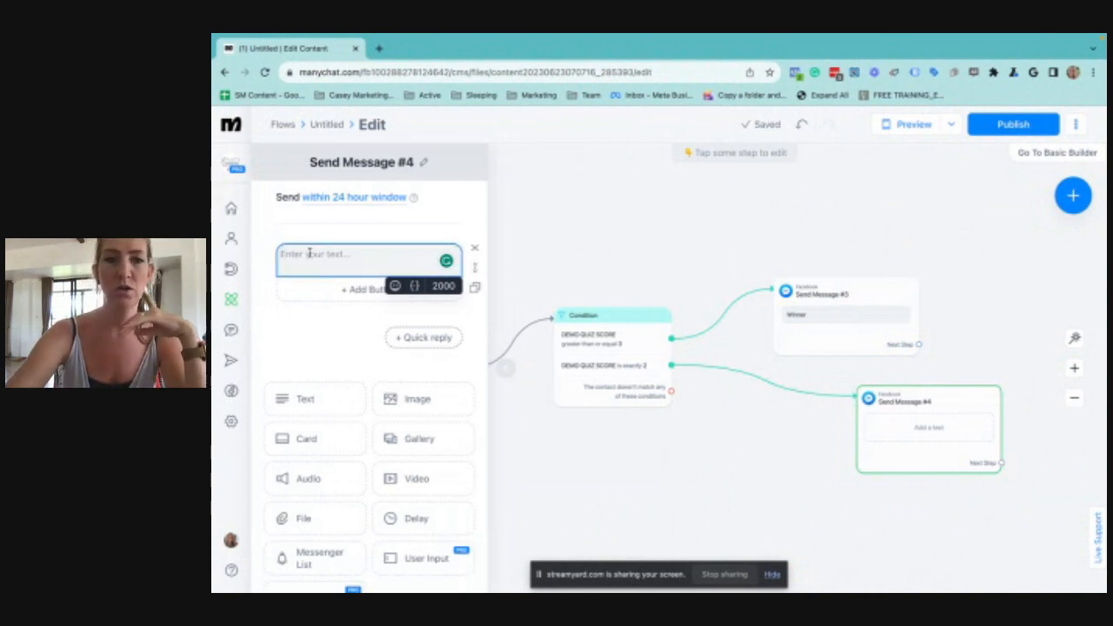
mouse_move(574, 38)
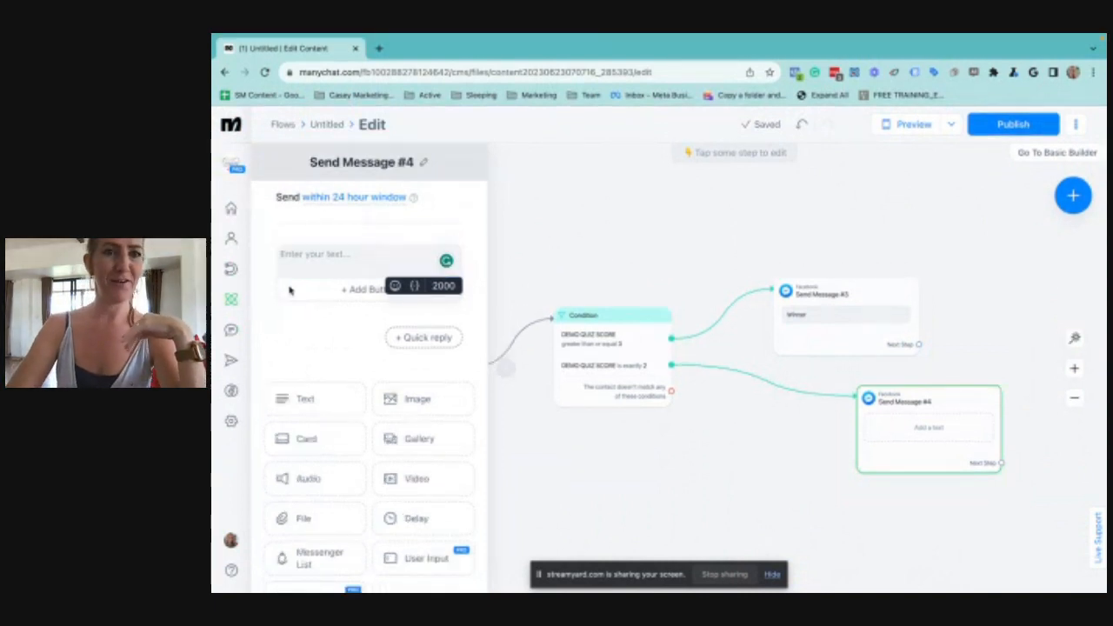
type("Middle")
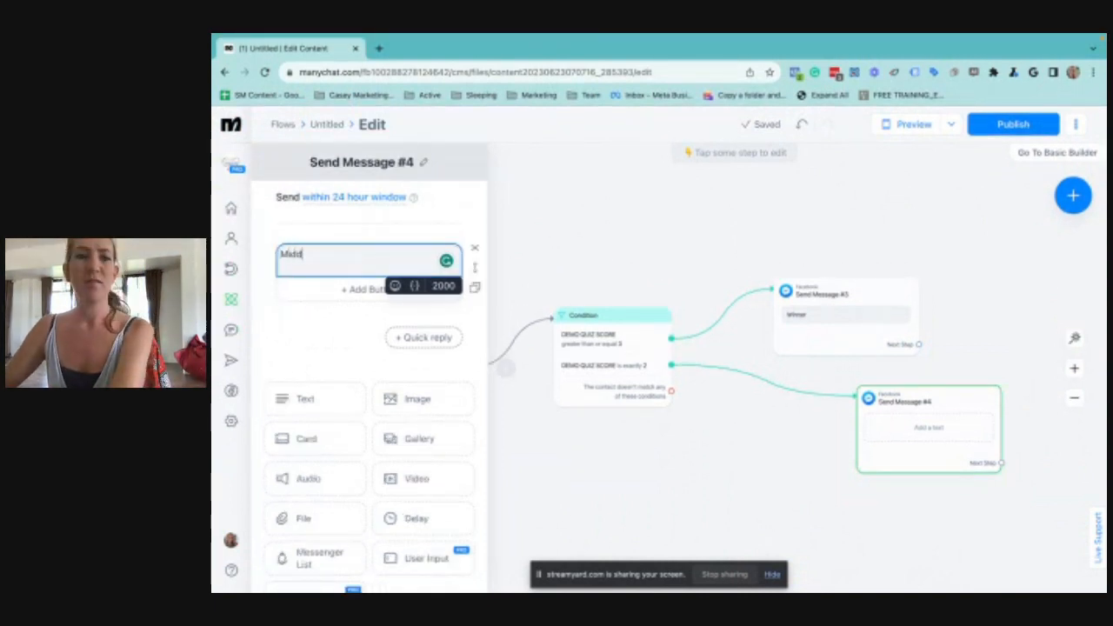
left_click(659, 479)
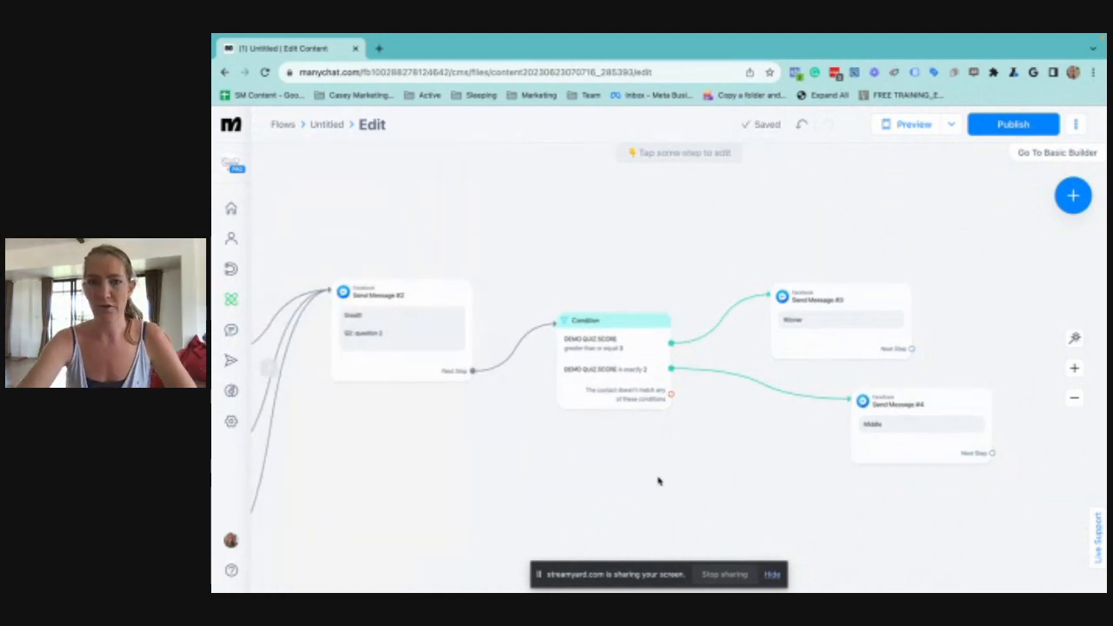
Replace the question 2 message's next step with a new Messenger message reading "Thanks so much!"
left_click_drag(569, 484, 814, 388)
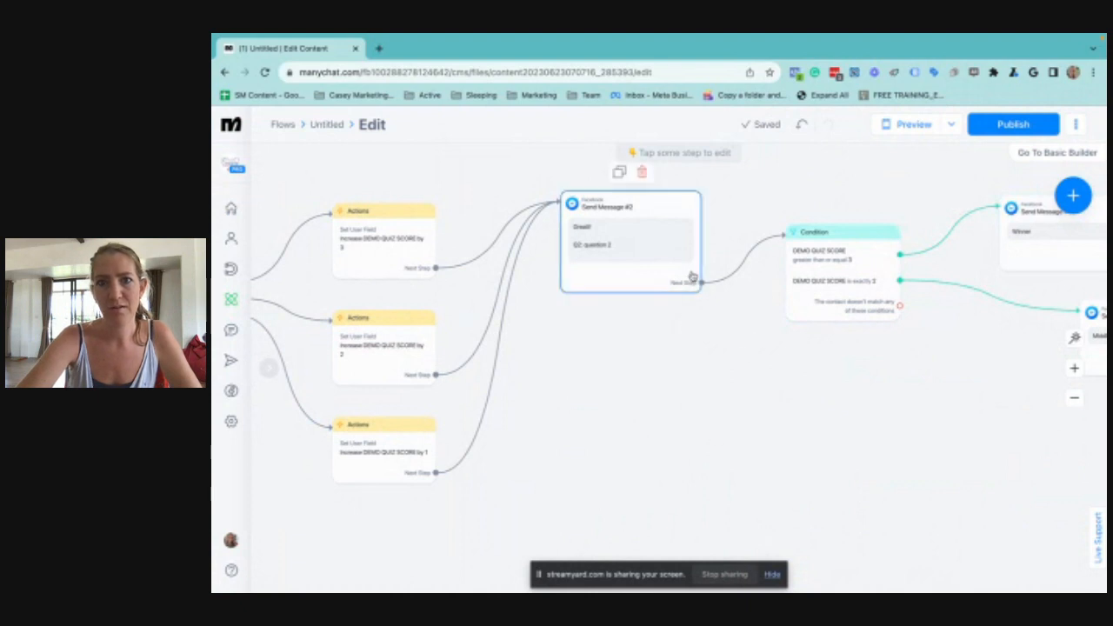
left_click(701, 283)
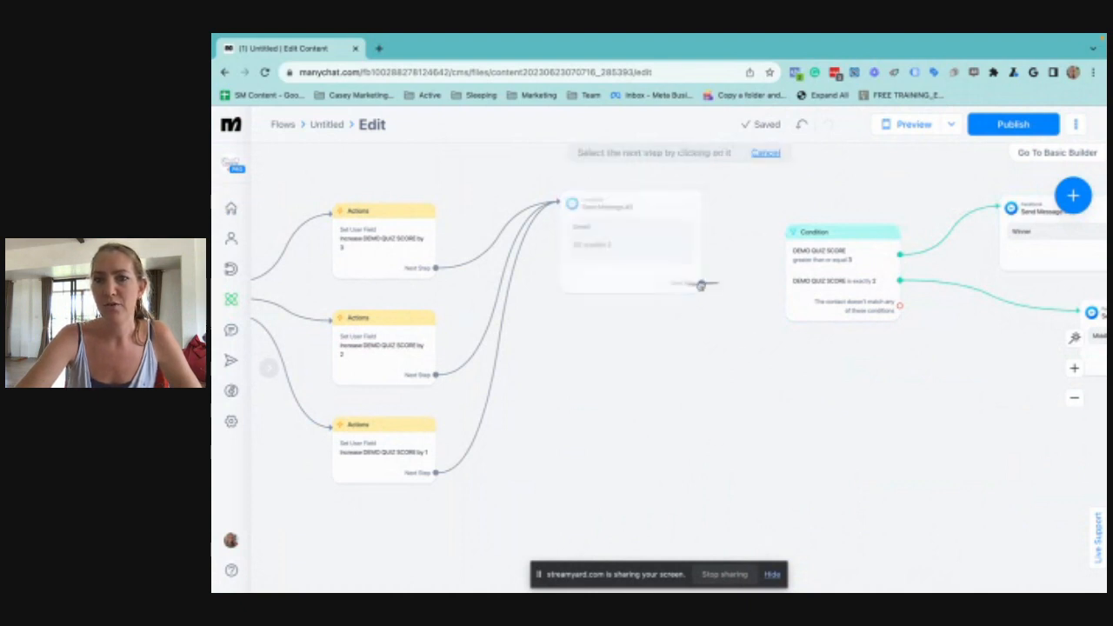
left_click(734, 349)
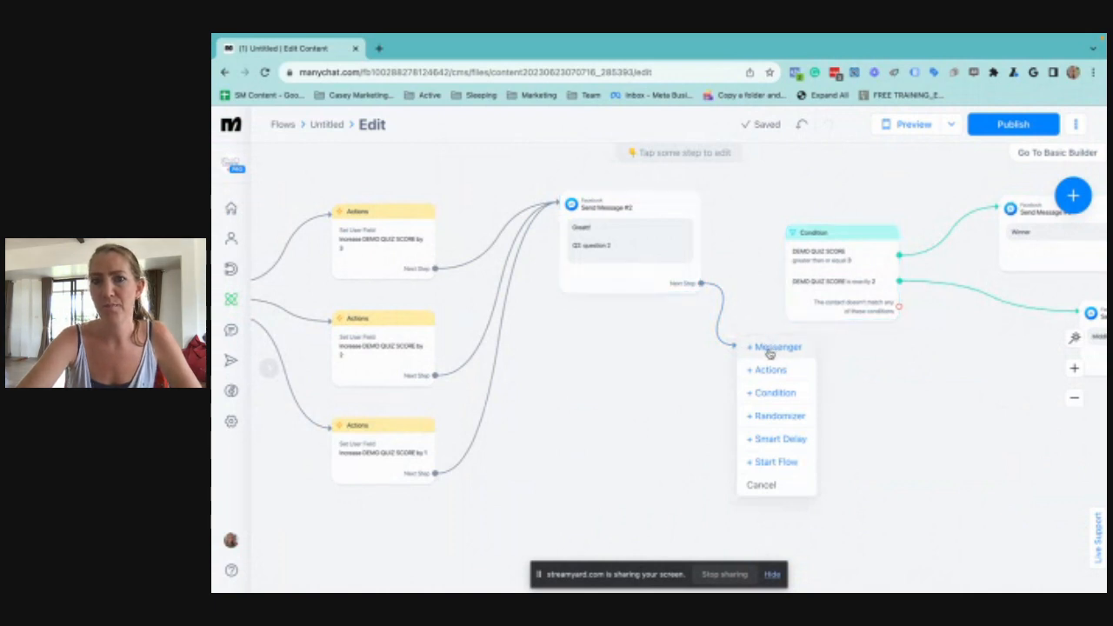
left_click(769, 350)
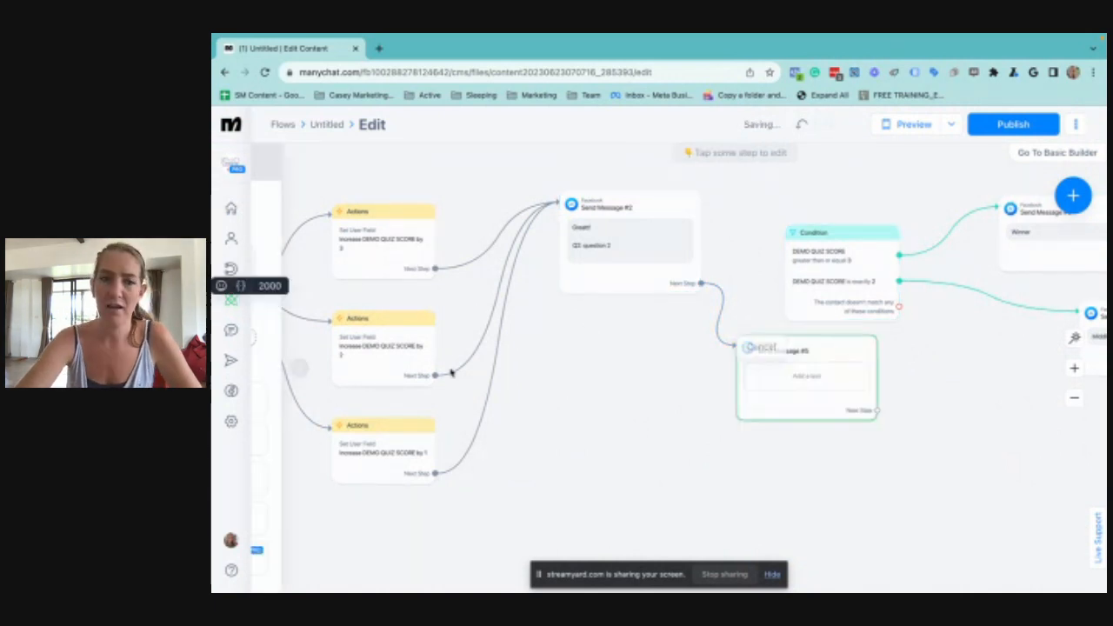
left_click(337, 255)
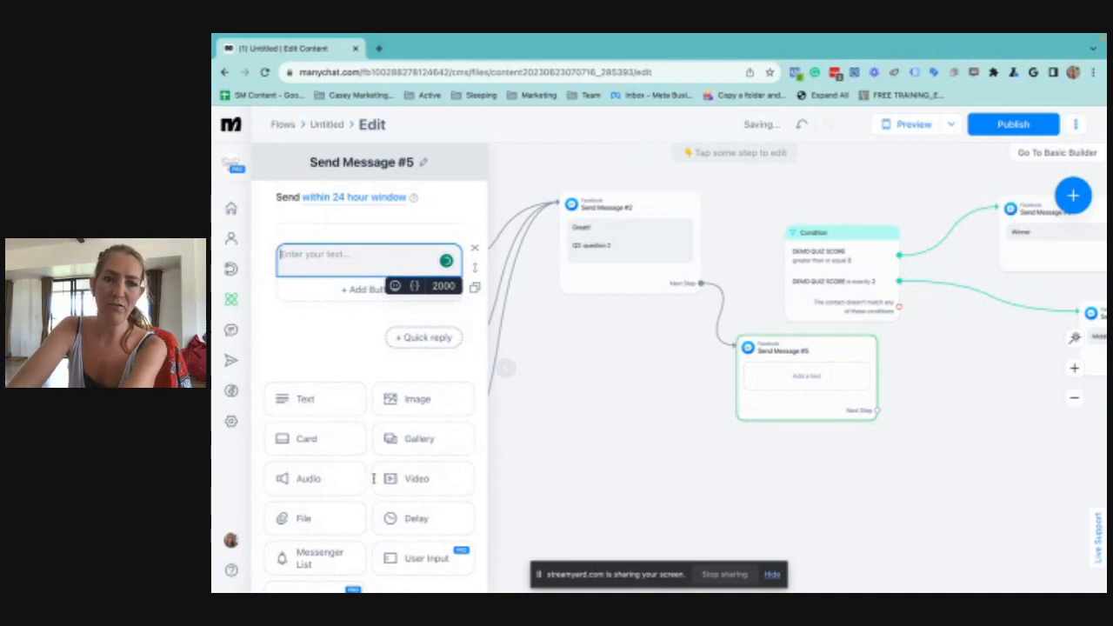
type("Thanks so much!")
Add a User Input block to the "Thanks so much!" message and set its reply type to Email
scroll(418, 548, "down", 2)
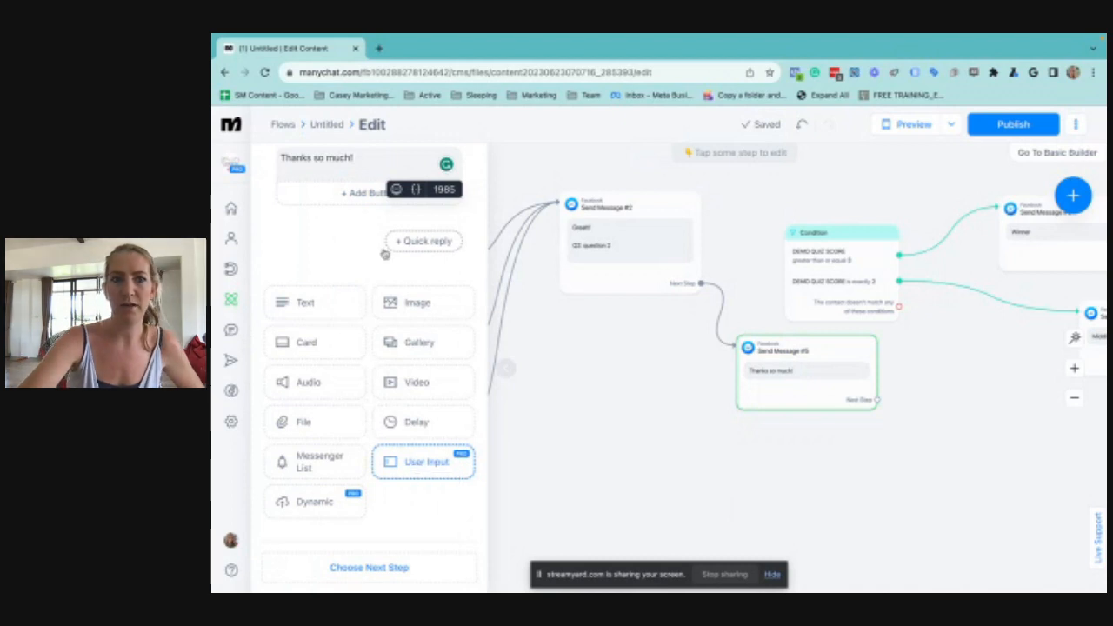
mouse_move(713, 38)
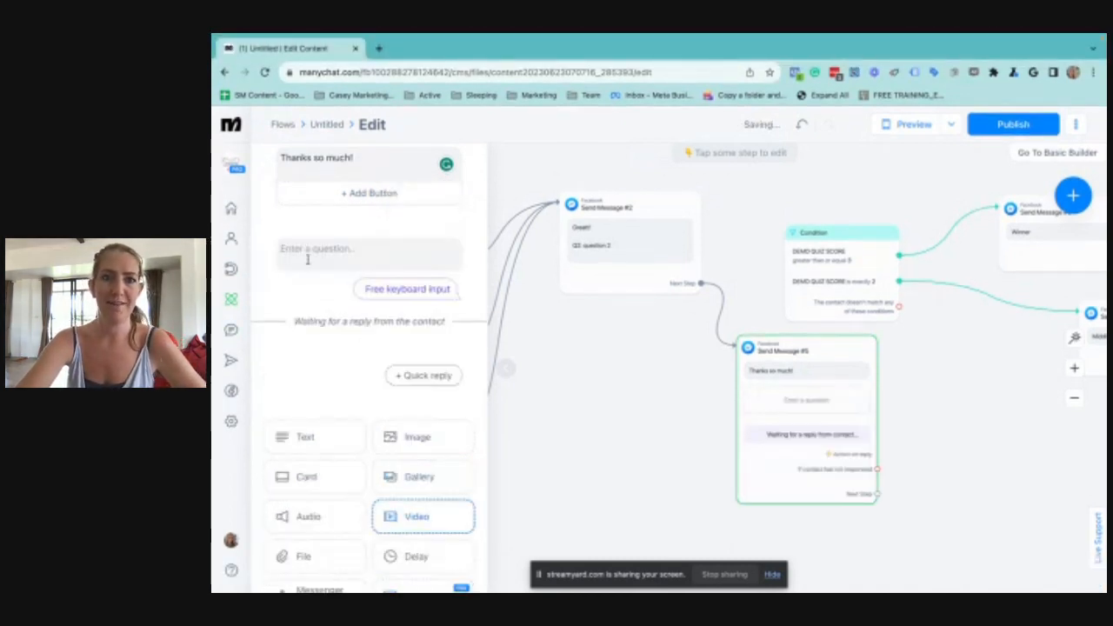
left_click(382, 263)
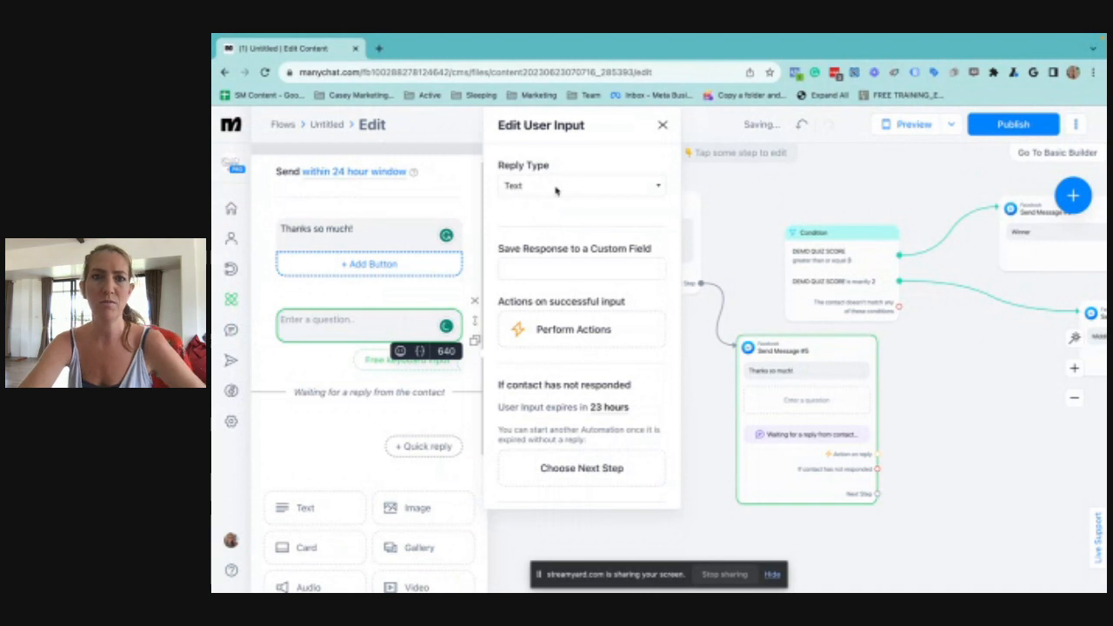
left_click(537, 185)
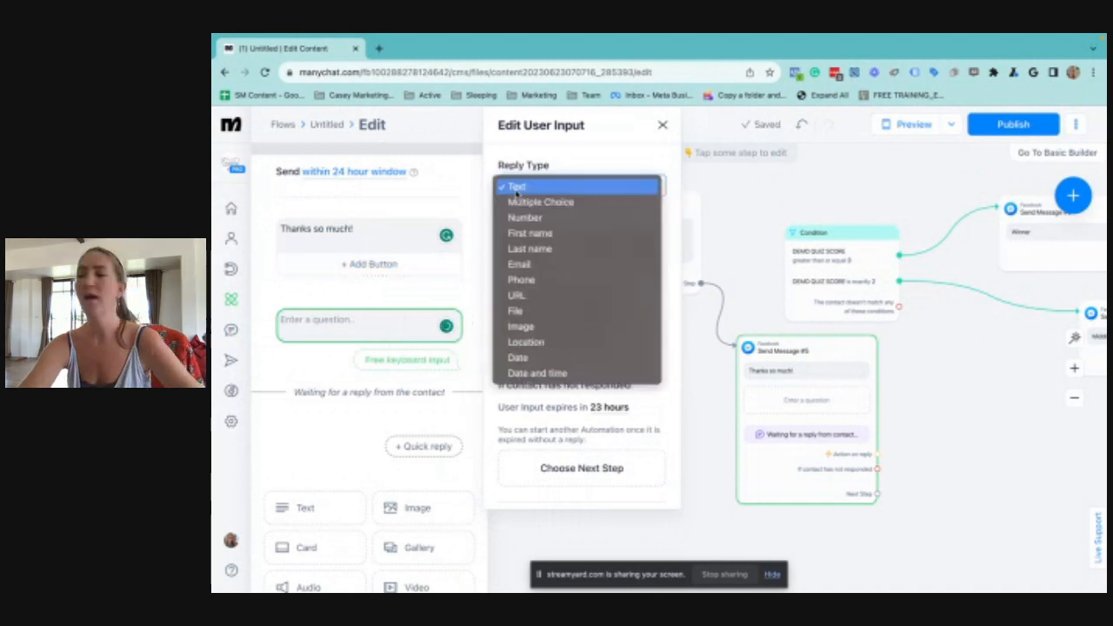
left_click(541, 267)
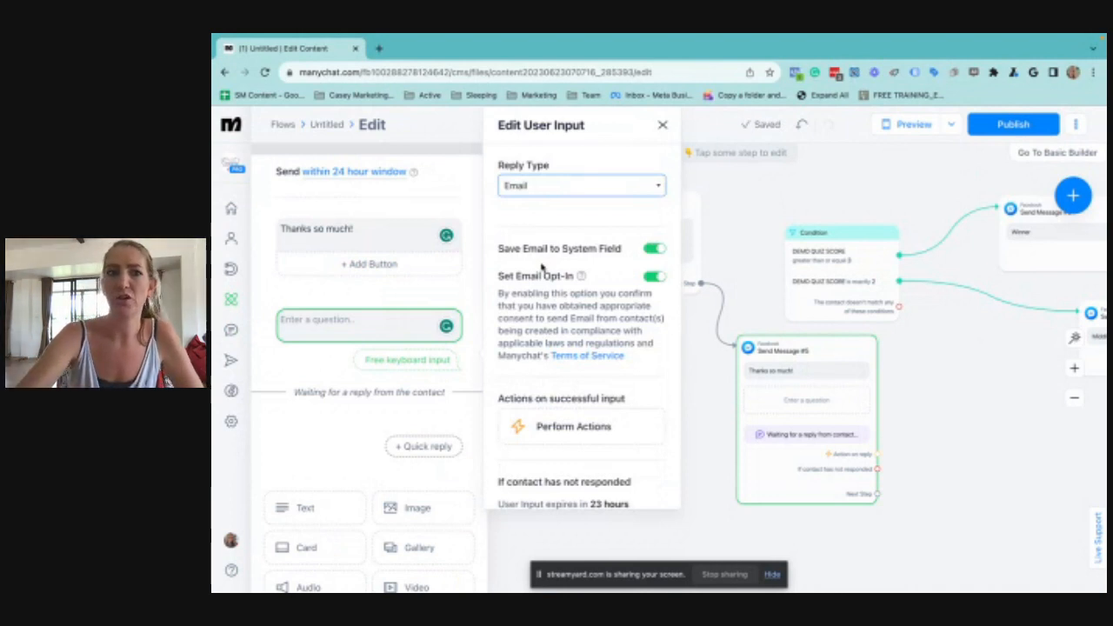
Enter the User Input question "Enter your email below and I will send your results straight to you!" in the "Thanks so much!" message
left_click(322, 327)
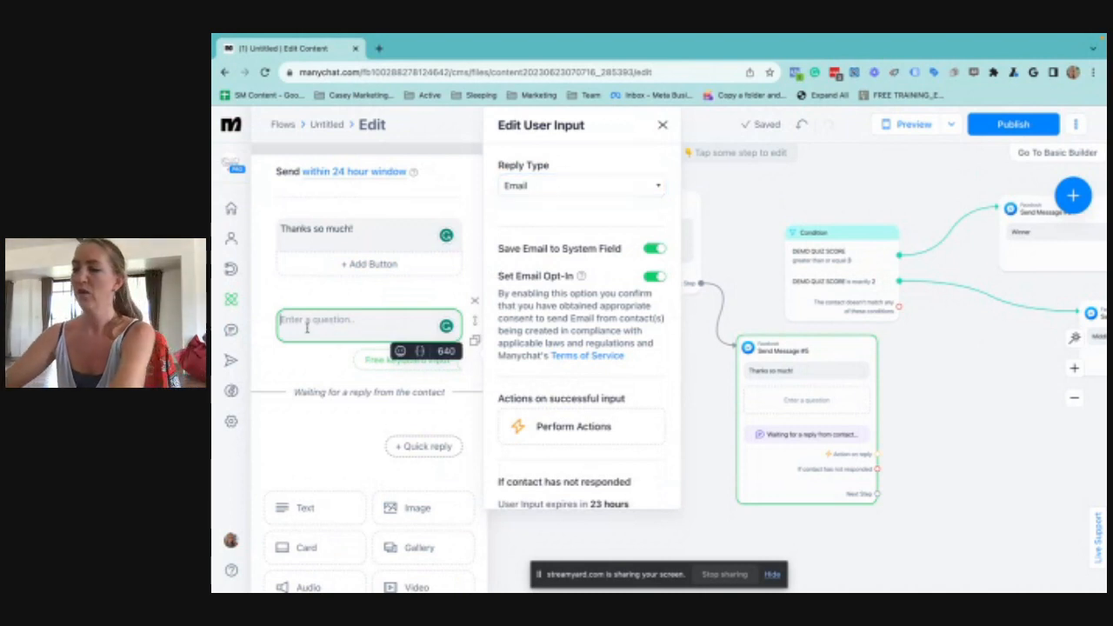
type("Enter")
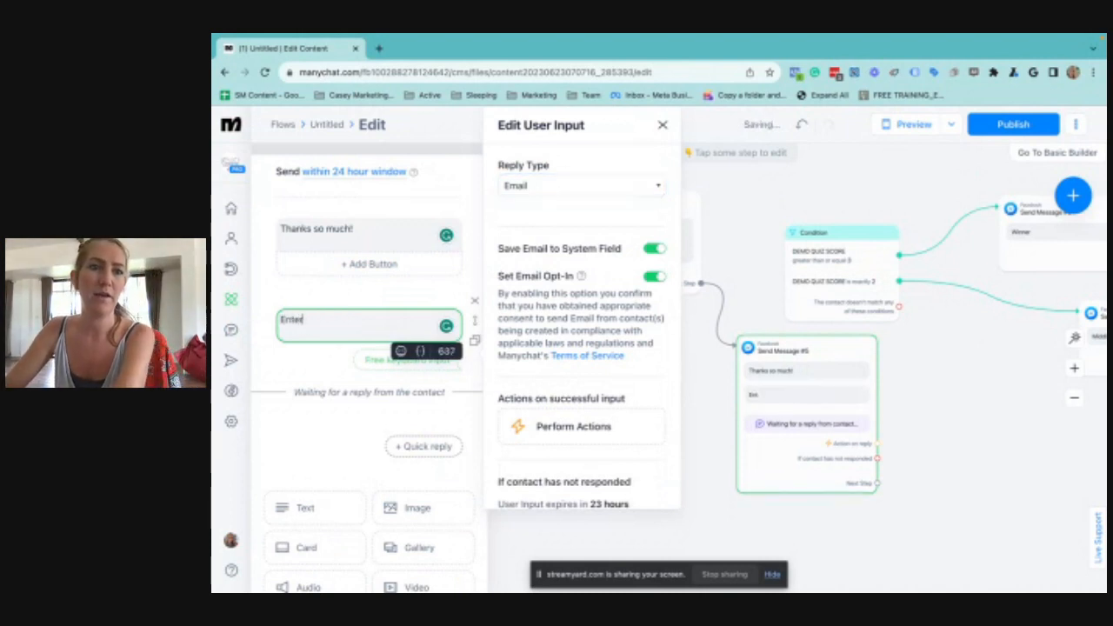
type(" your email below and I wil")
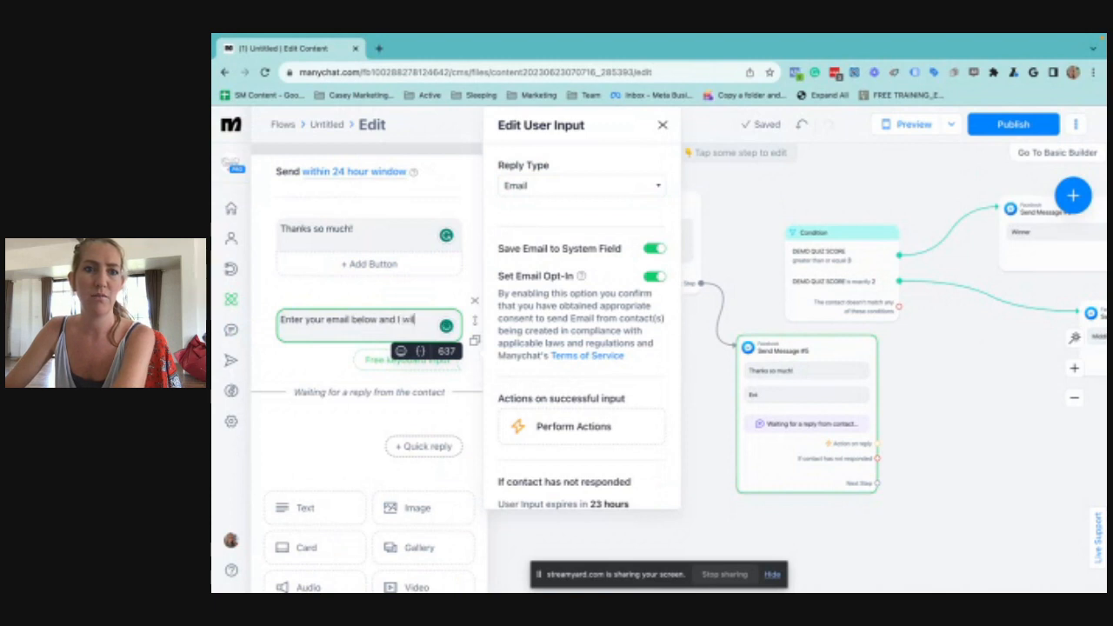
type("l send your results")
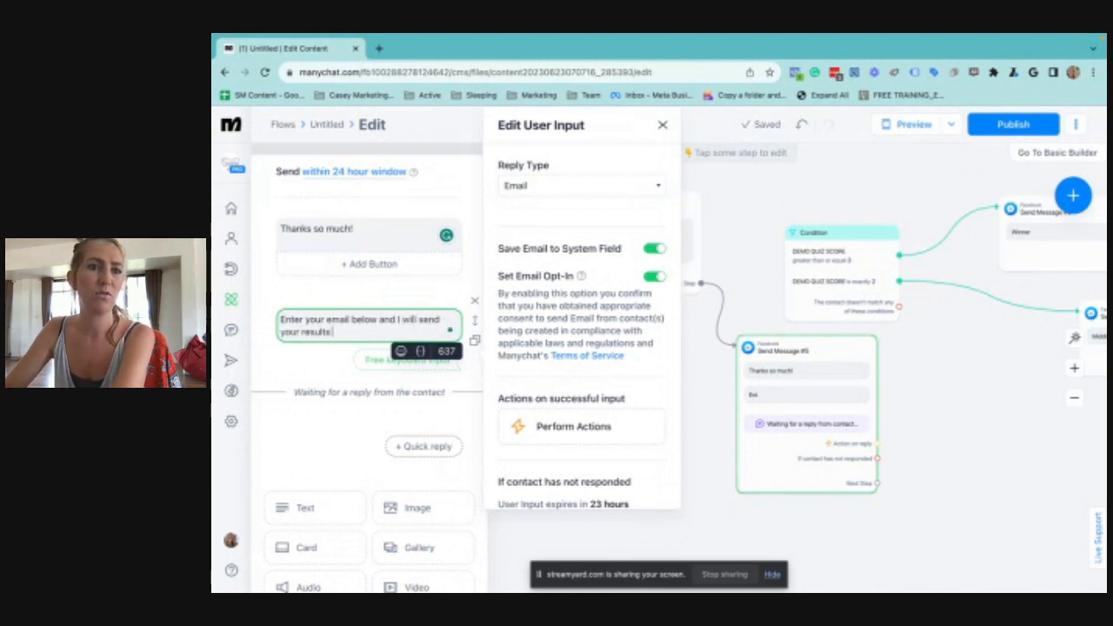
type(" straight to you!")
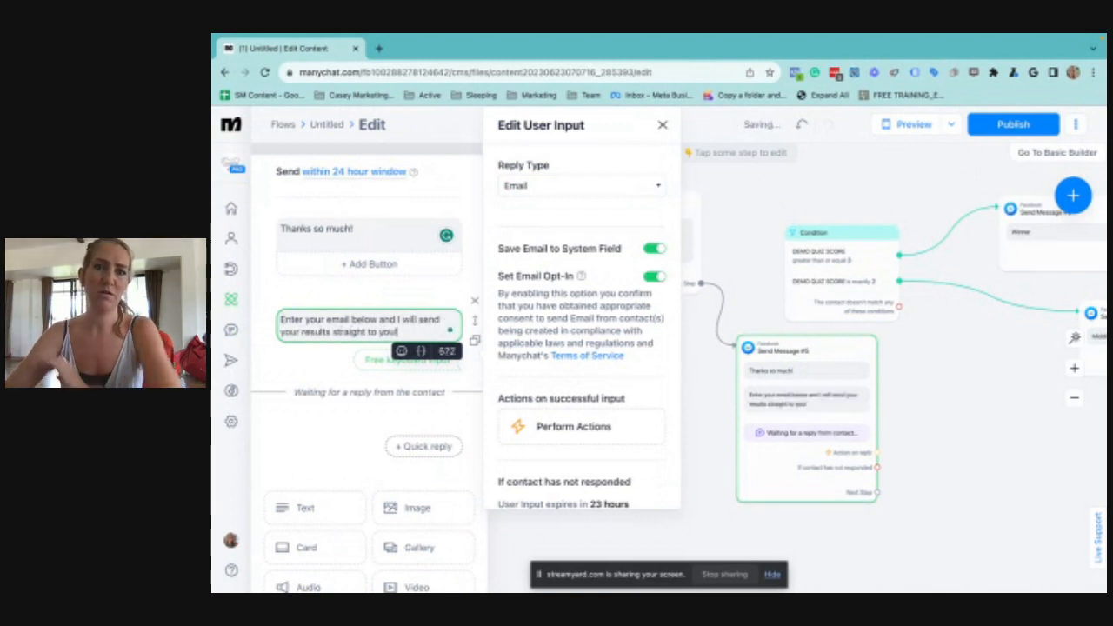
key("Return")
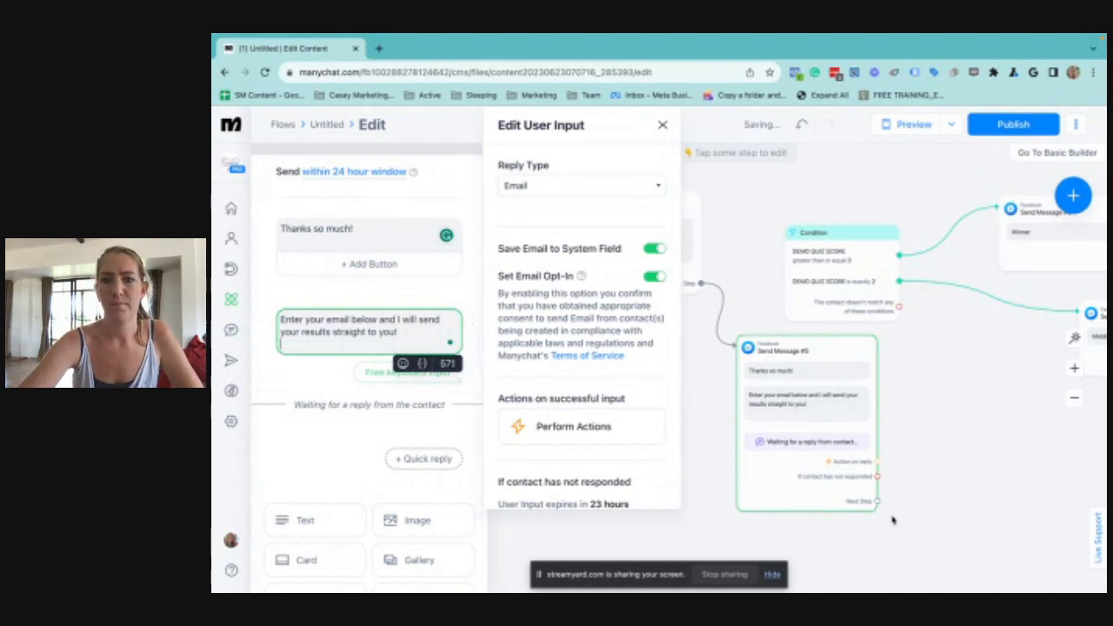
left_click(892, 520)
Attach a new Actions step to the email question's action on reply
left_click_drag(976, 423, 823, 423)
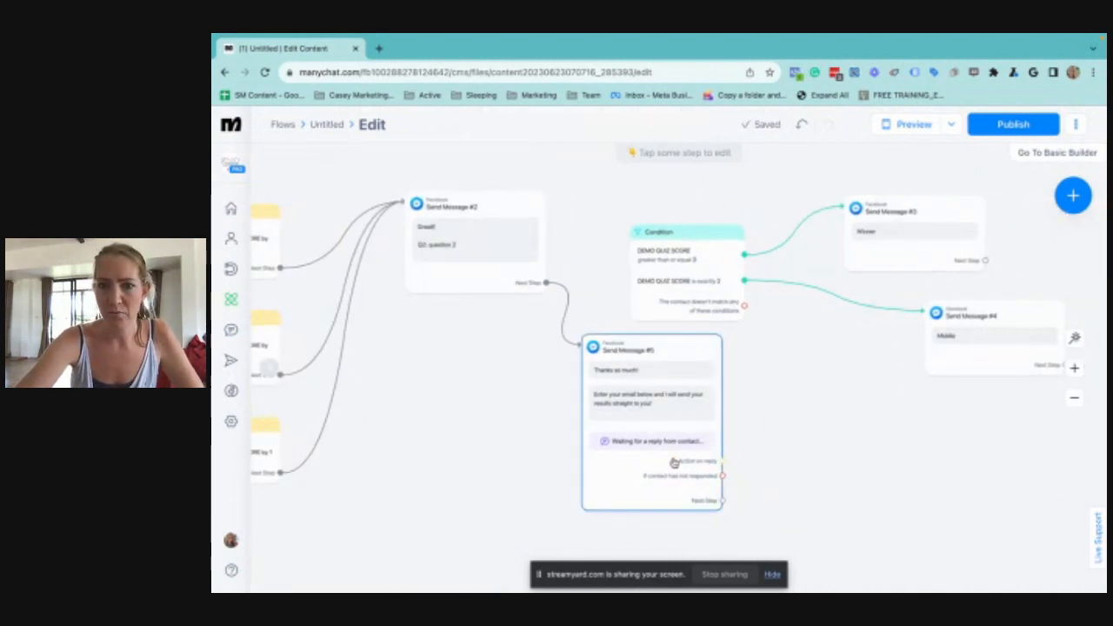
left_click(721, 463)
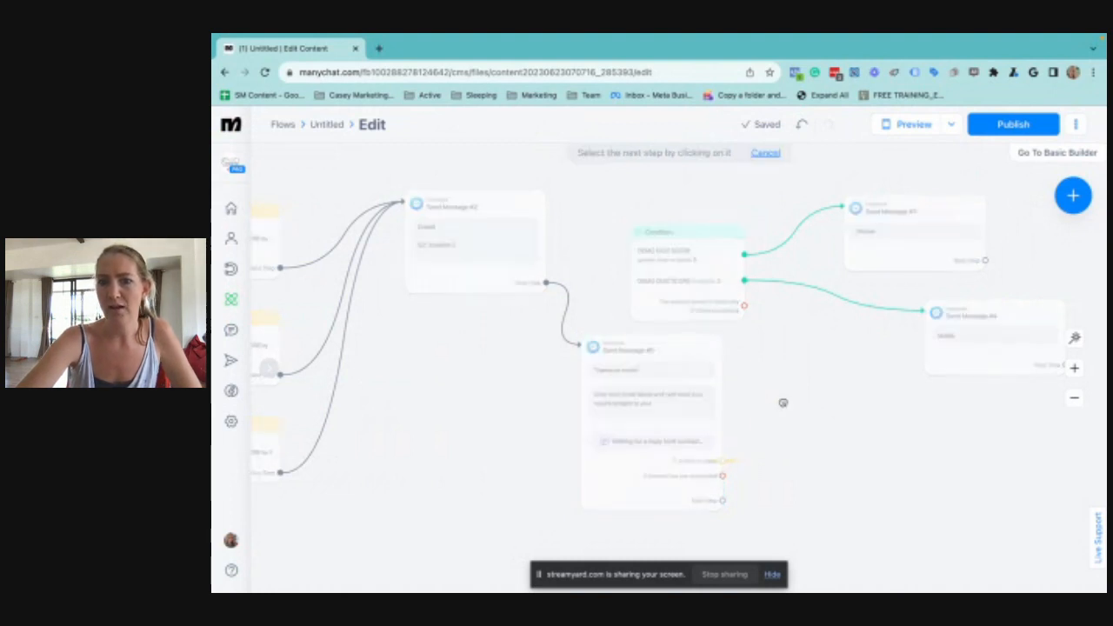
left_click(783, 405)
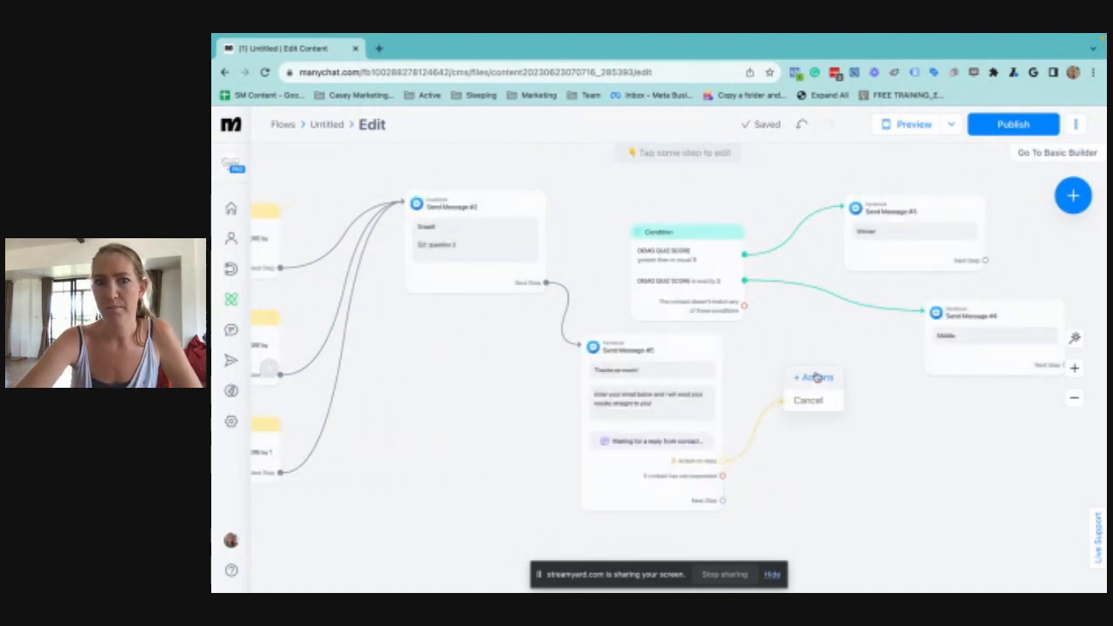
left_click(815, 377)
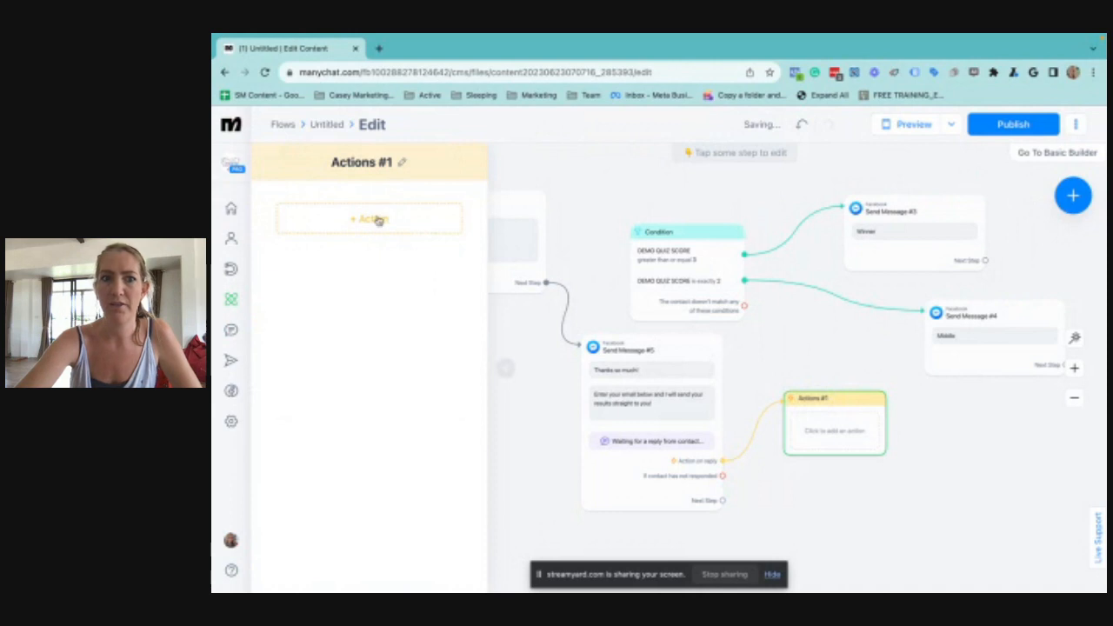
Look through the action types available for the new Actions step, including the Google Sheets, ActiveCampaign and MailChimp integrations
left_click(376, 219)
scroll(333, 320, "down", 3)
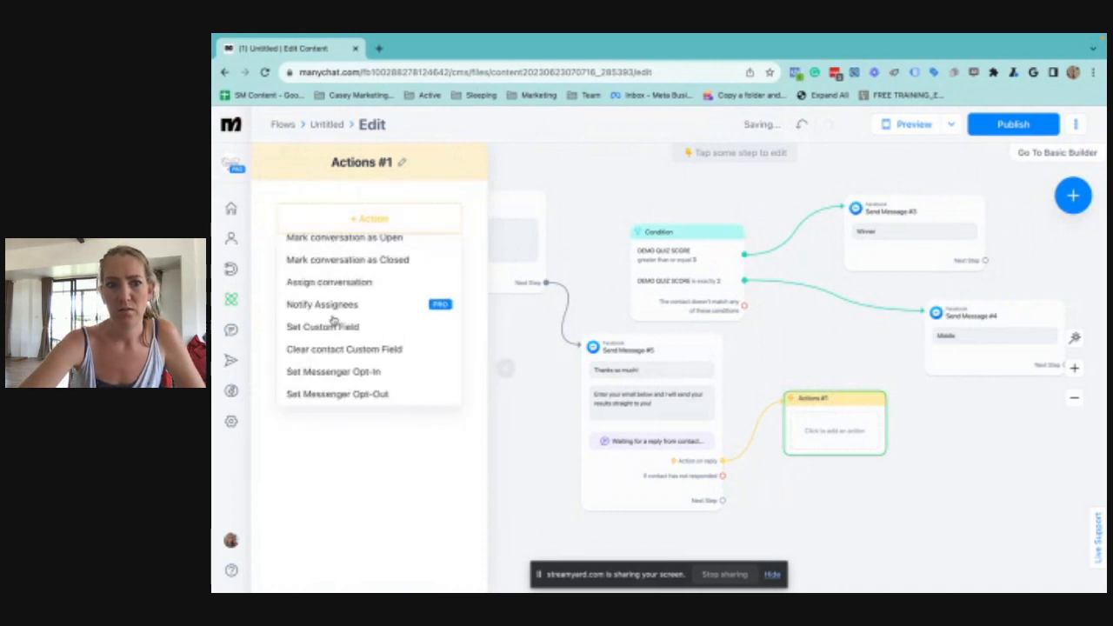
scroll(367, 351, "down", 3)
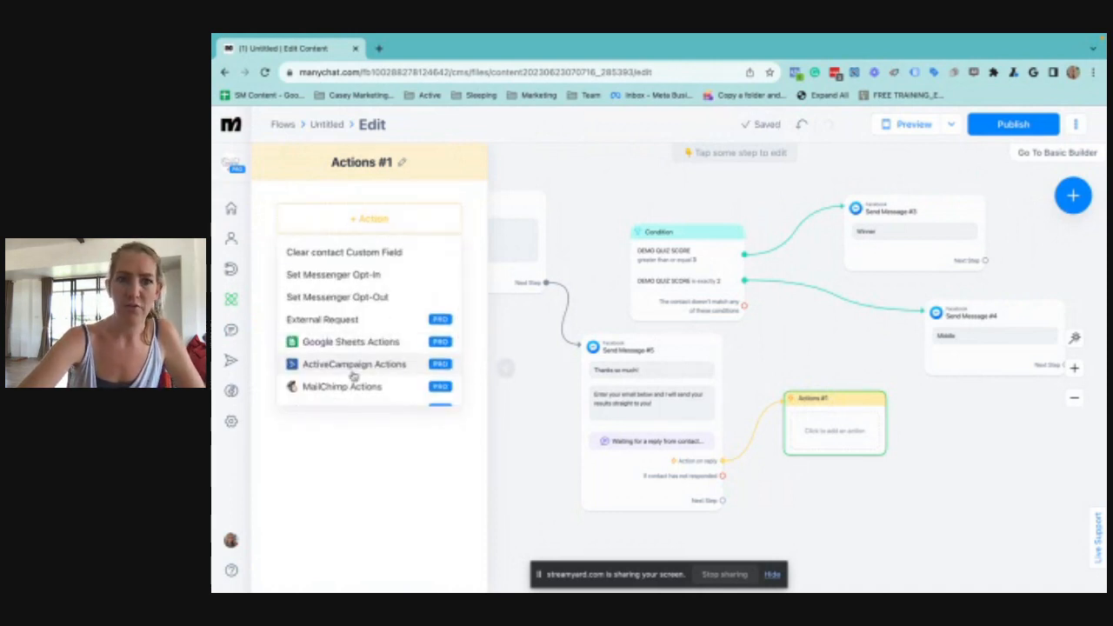
scroll(353, 374, "down", 2)
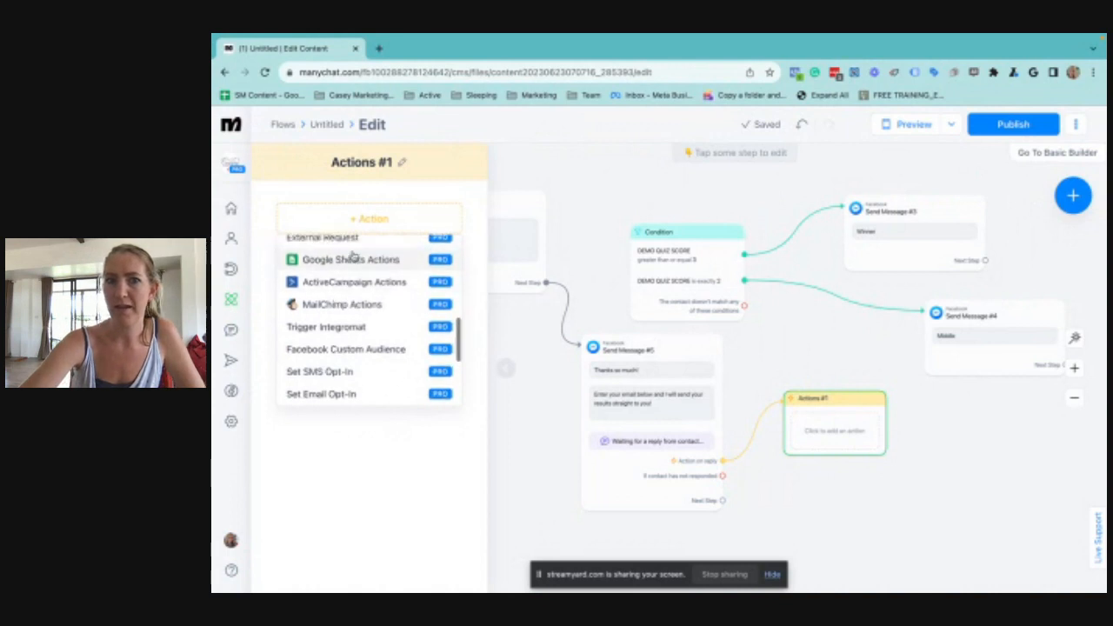
scroll(352, 257, "up", 1)
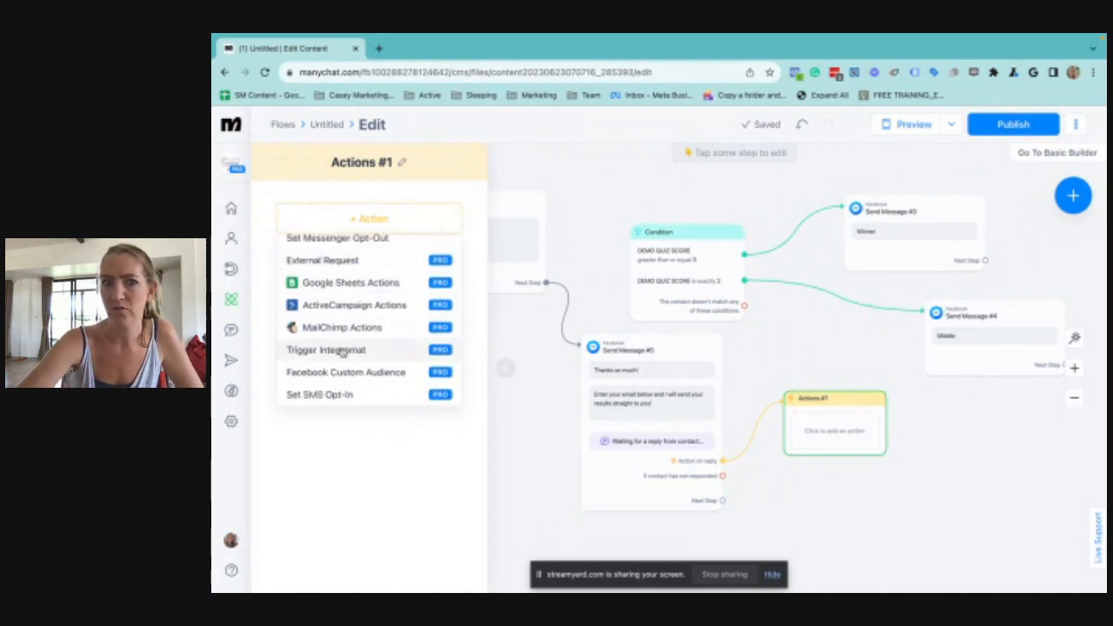
scroll(343, 350, "down", 3)
scroll(343, 352, "up", 3)
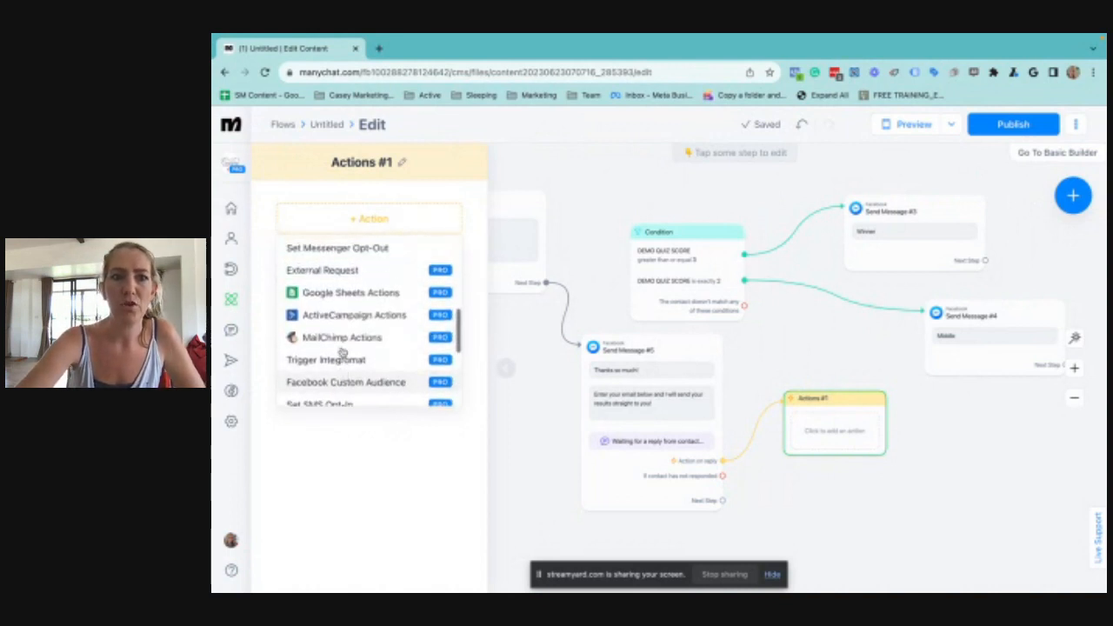
scroll(342, 352, "up", 3)
scroll(365, 392, "down", 5)
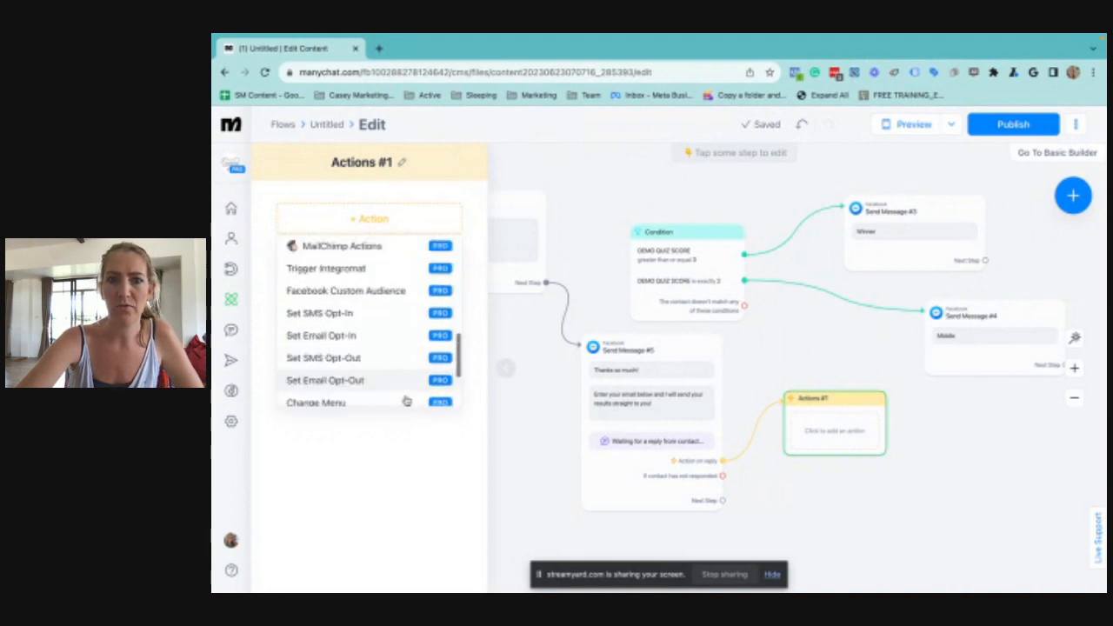
scroll(406, 401, "down", 2)
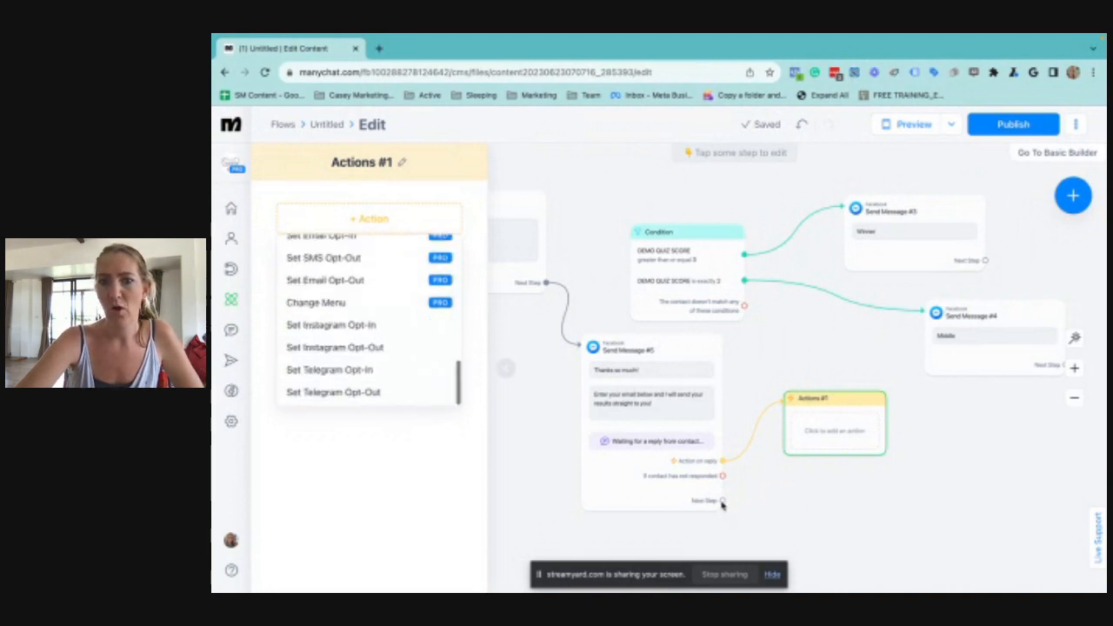
left_click(781, 499)
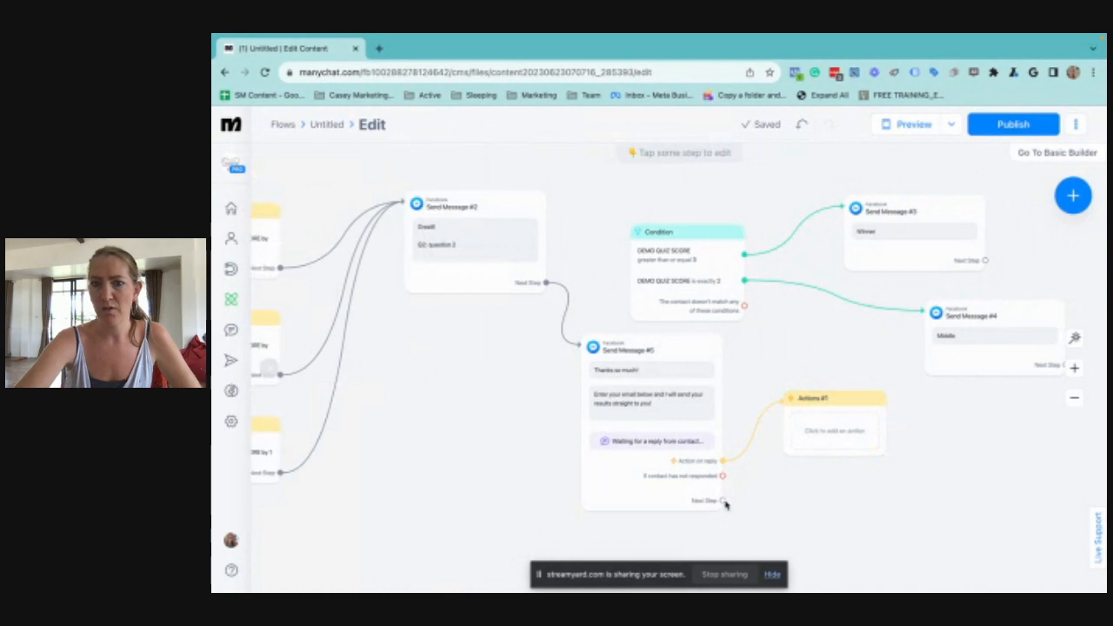
Connect the "Thanks so much!" message's next step to the Condition block and auto-arrange the flow's steps
left_click(721, 501)
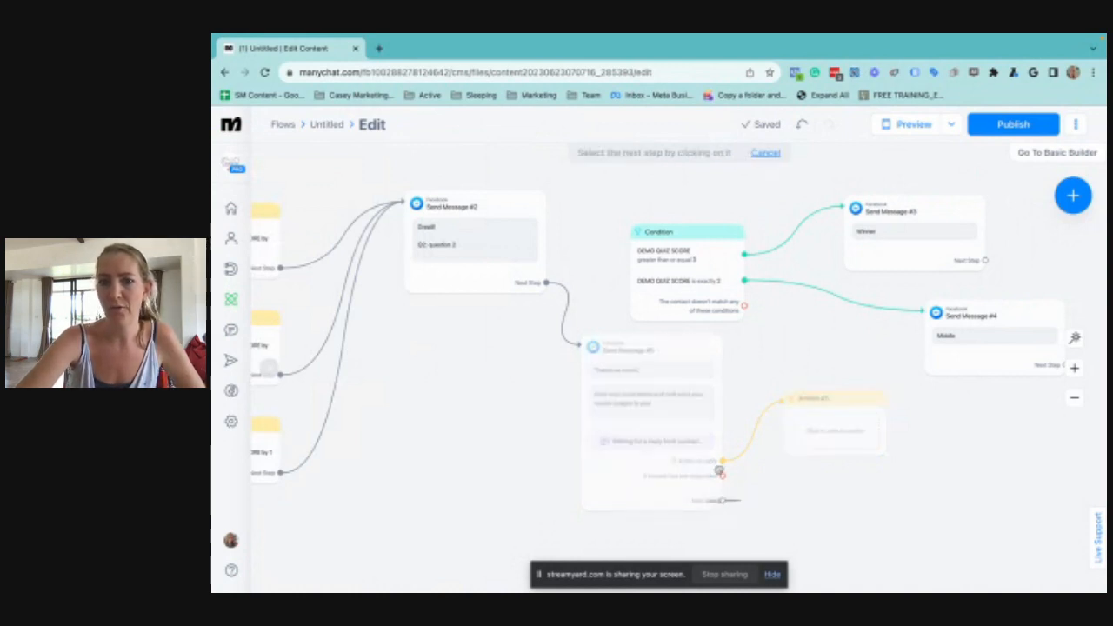
left_click(648, 265)
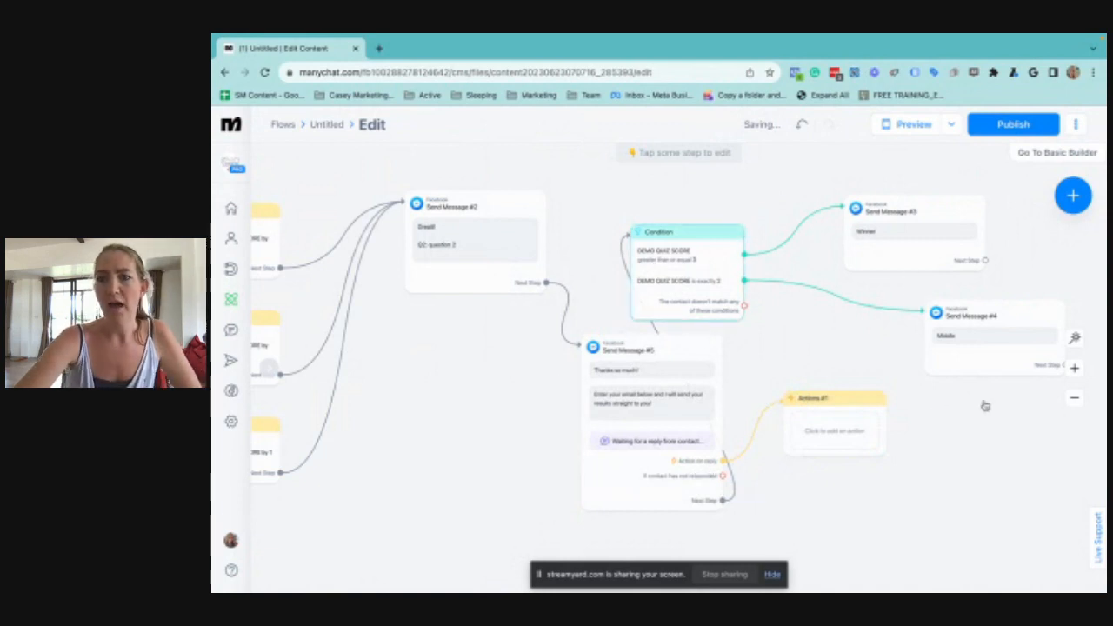
left_click(1075, 339)
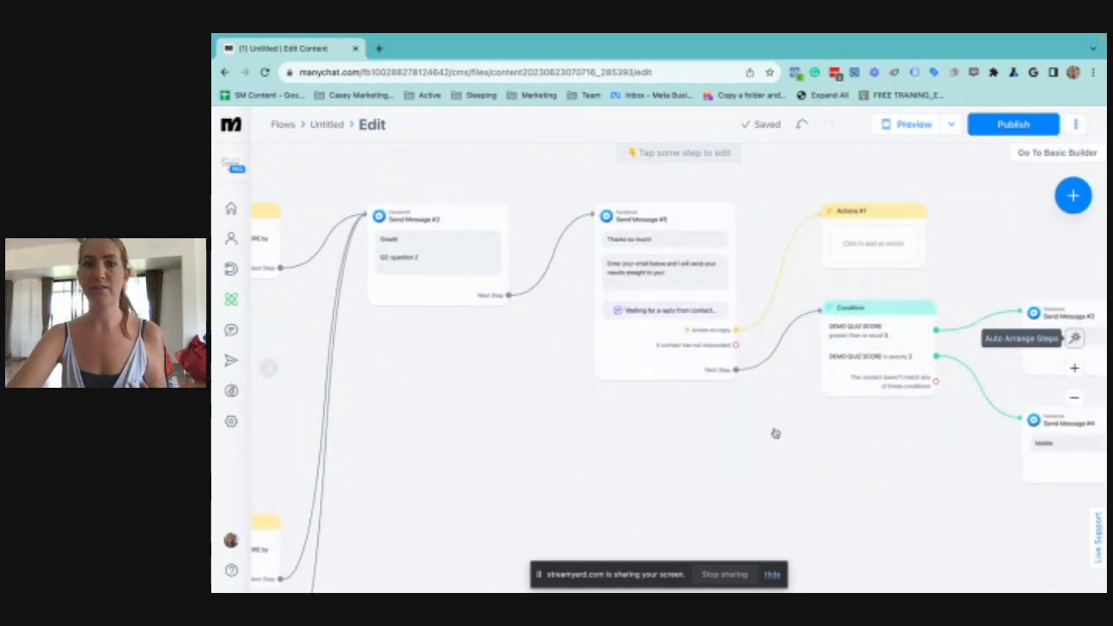
scroll(615, 429, "right", 2)
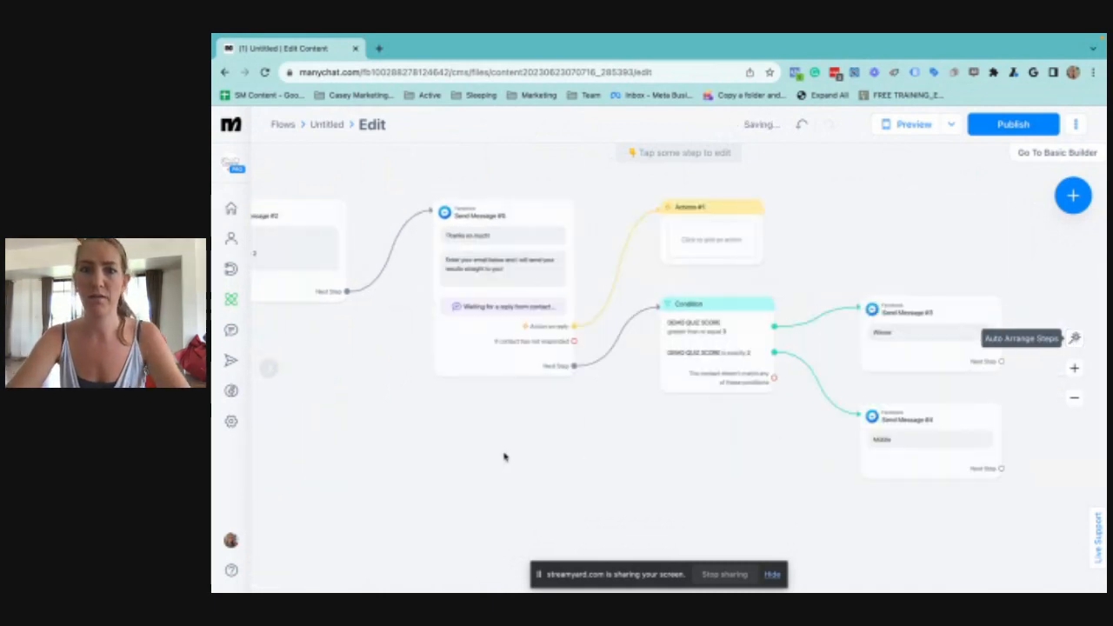
Add an empty image block to the question 2 message and move it above the text
scroll(721, 455, "left", 3)
scroll(753, 355, "left", 4)
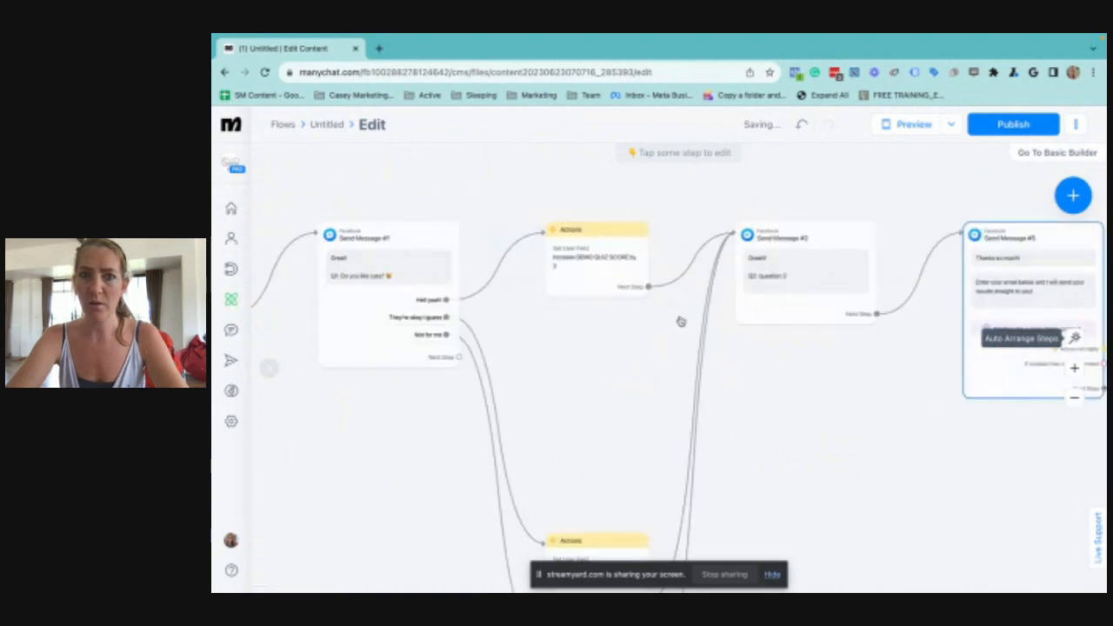
left_click(820, 259)
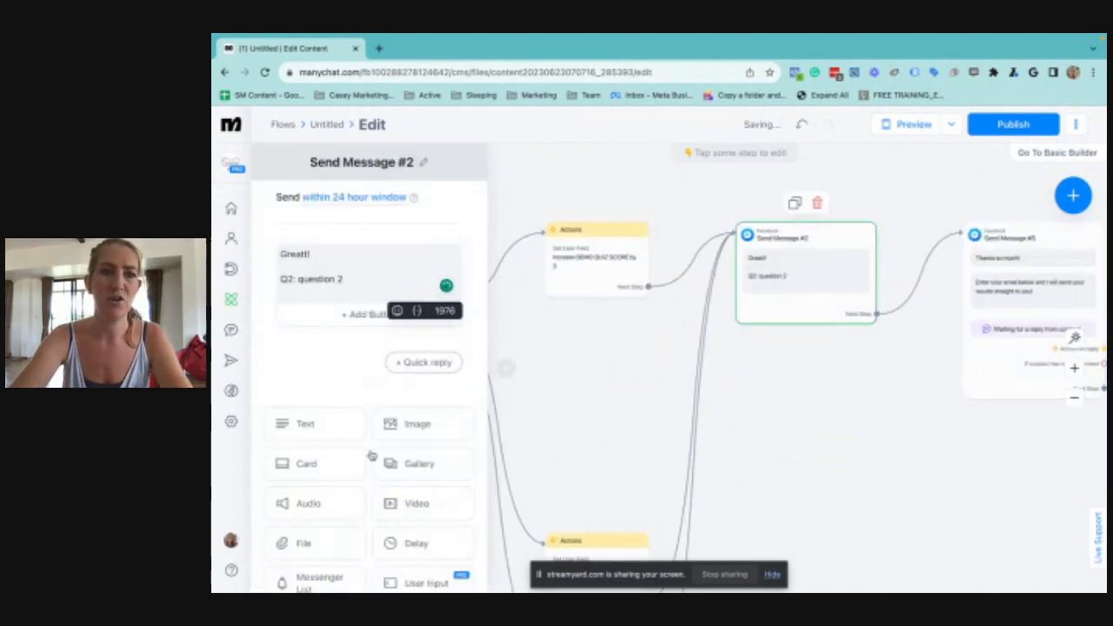
left_click(435, 427)
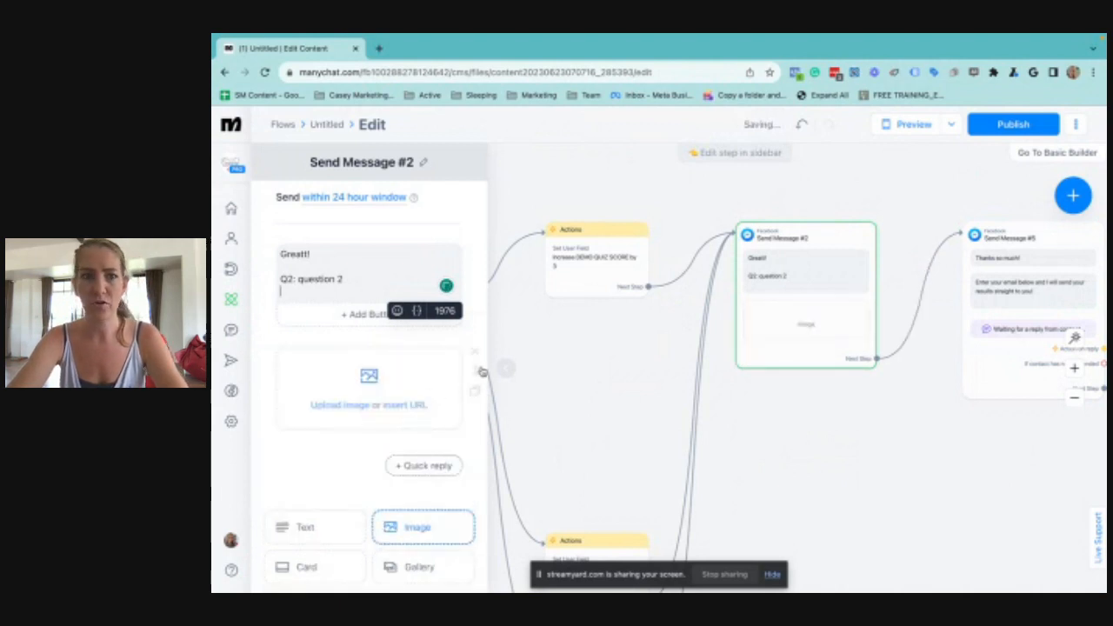
left_click_drag(475, 370, 458, 255)
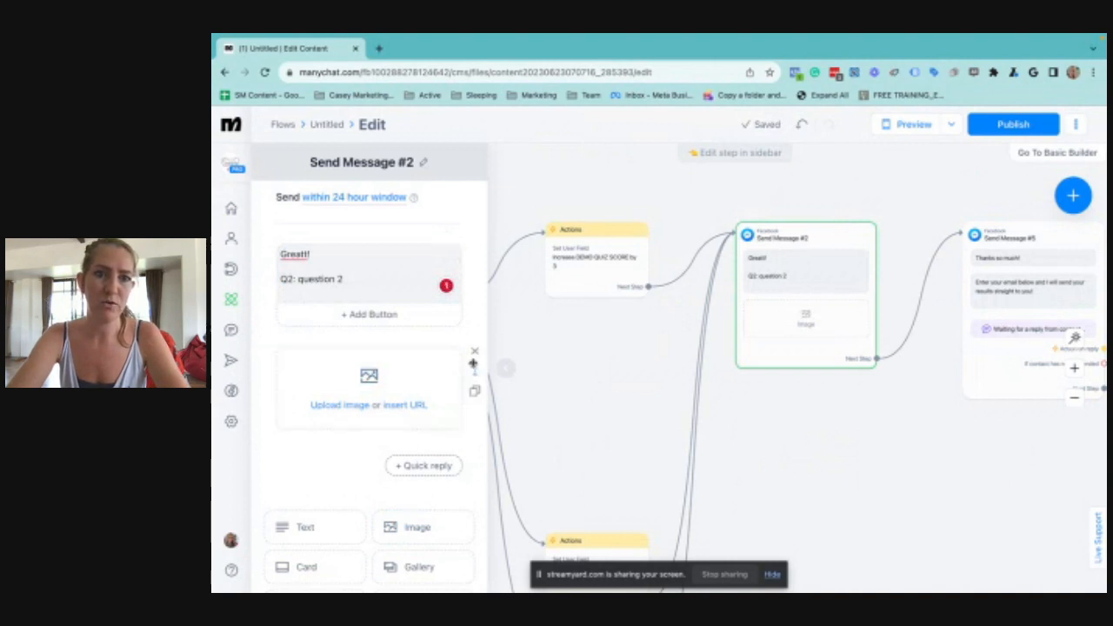
left_click_drag(434, 246, 440, 240)
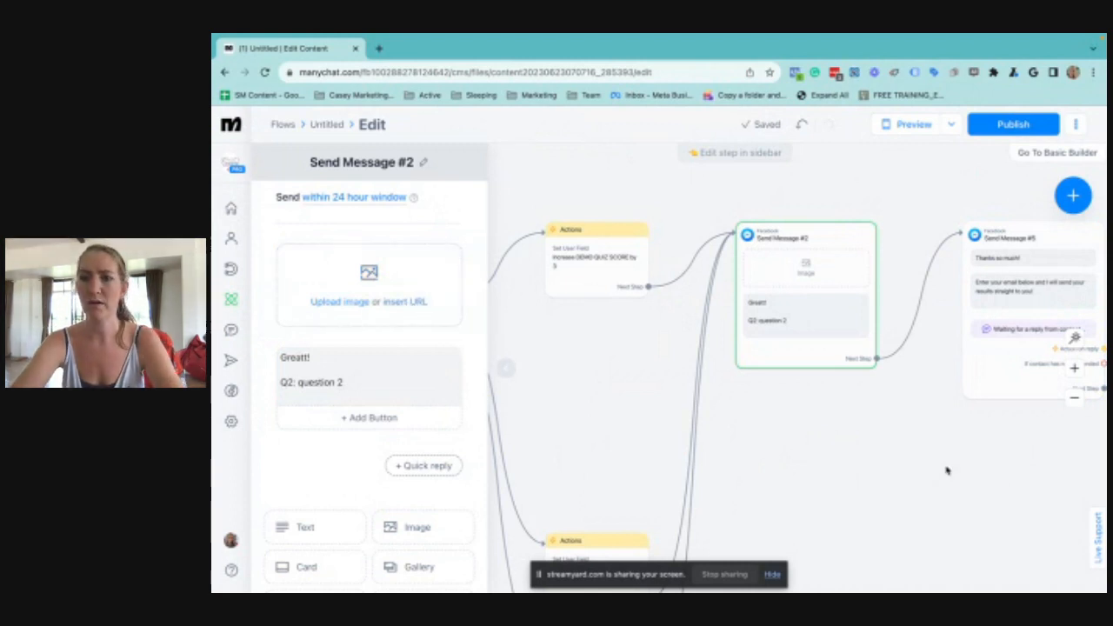
Set the email User Input in the "Thanks so much!" message to expire after 1 hour without a response
left_click_drag(944, 467, 745, 458)
left_click_drag(641, 460, 900, 455)
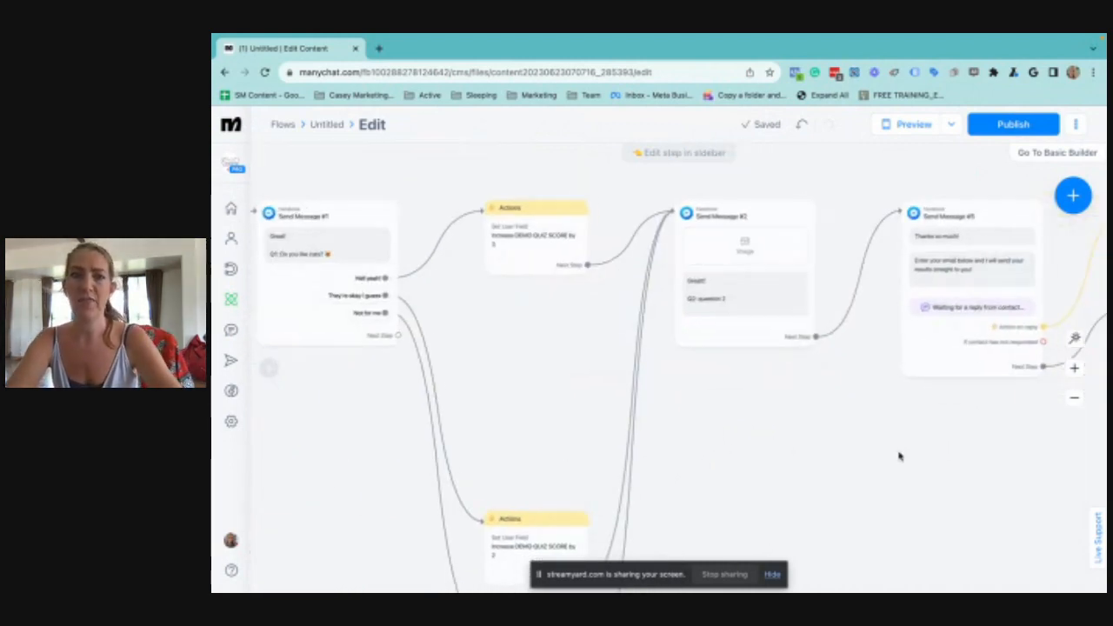
left_click_drag(832, 456, 695, 449)
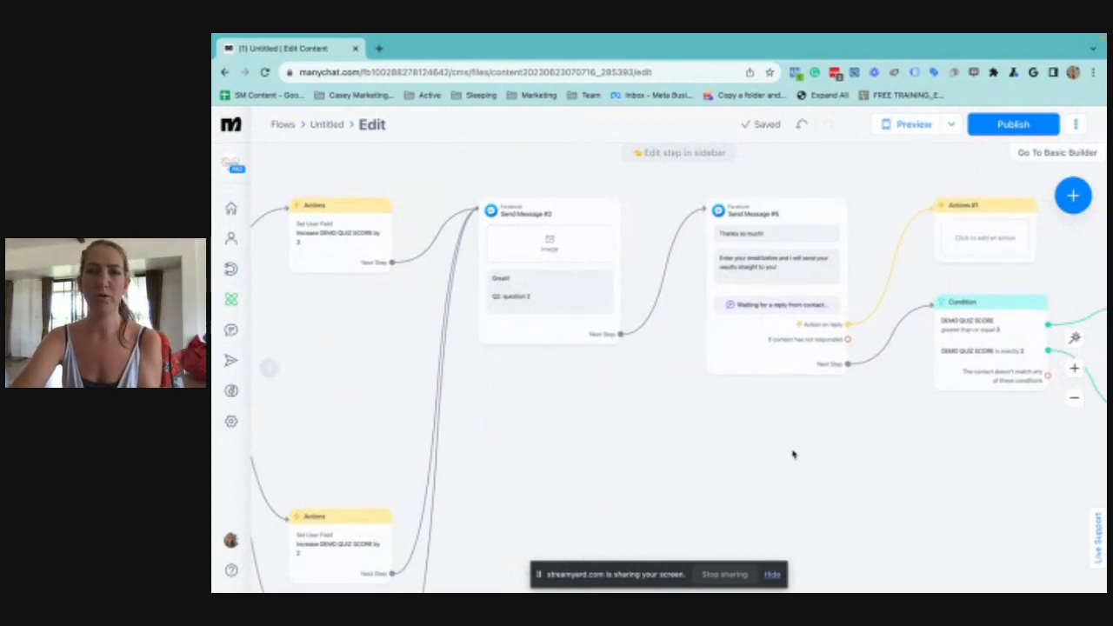
left_click_drag(792, 452, 717, 453)
left_click(705, 342)
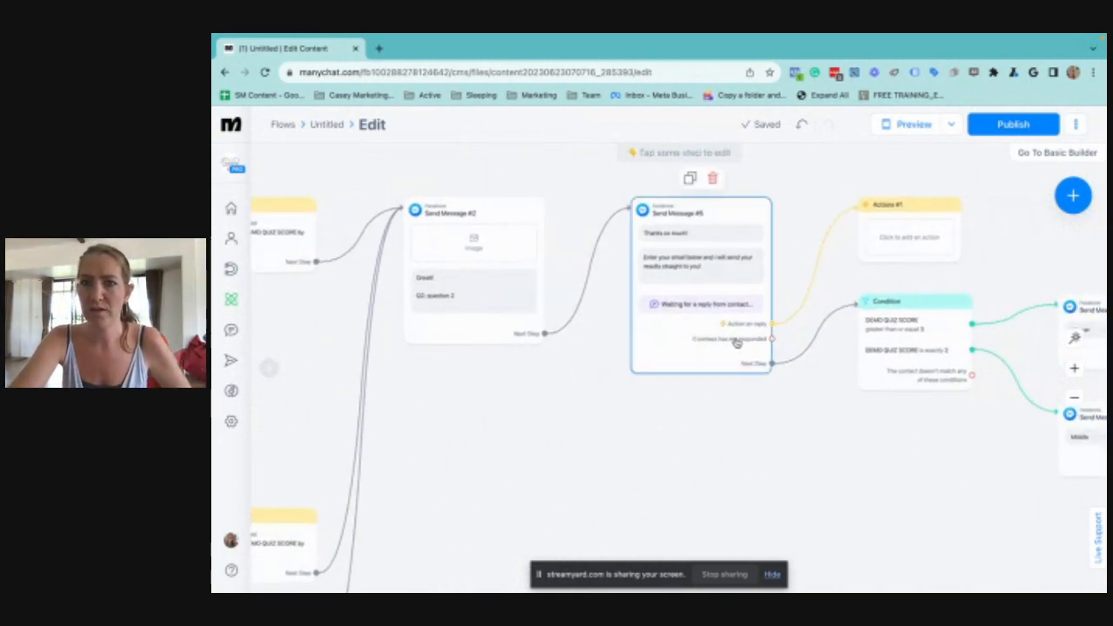
left_click(737, 342)
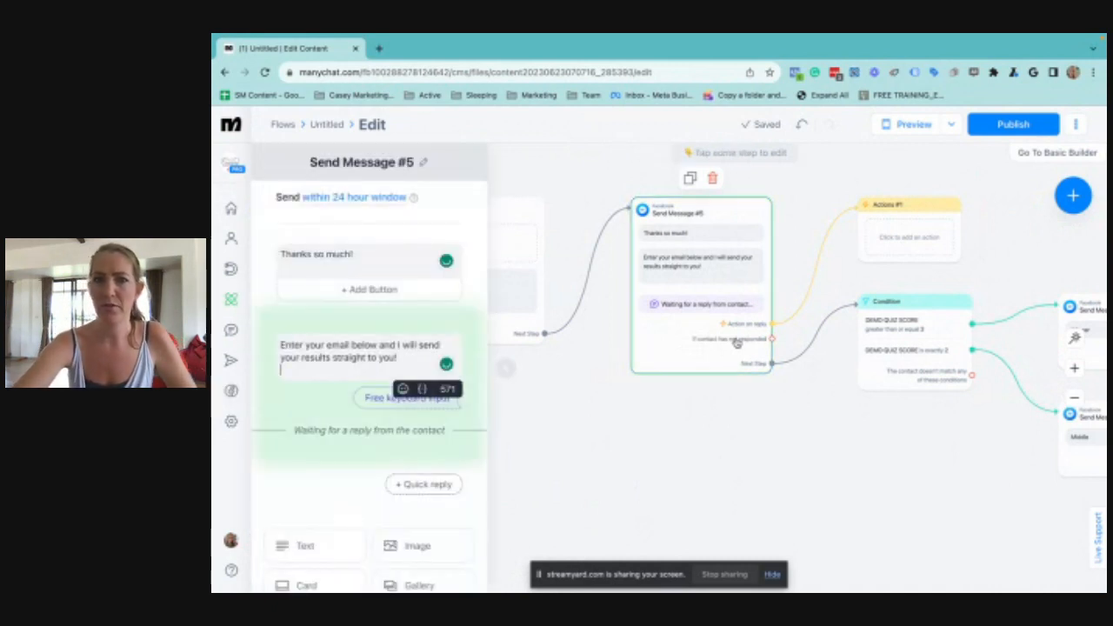
left_click(373, 362)
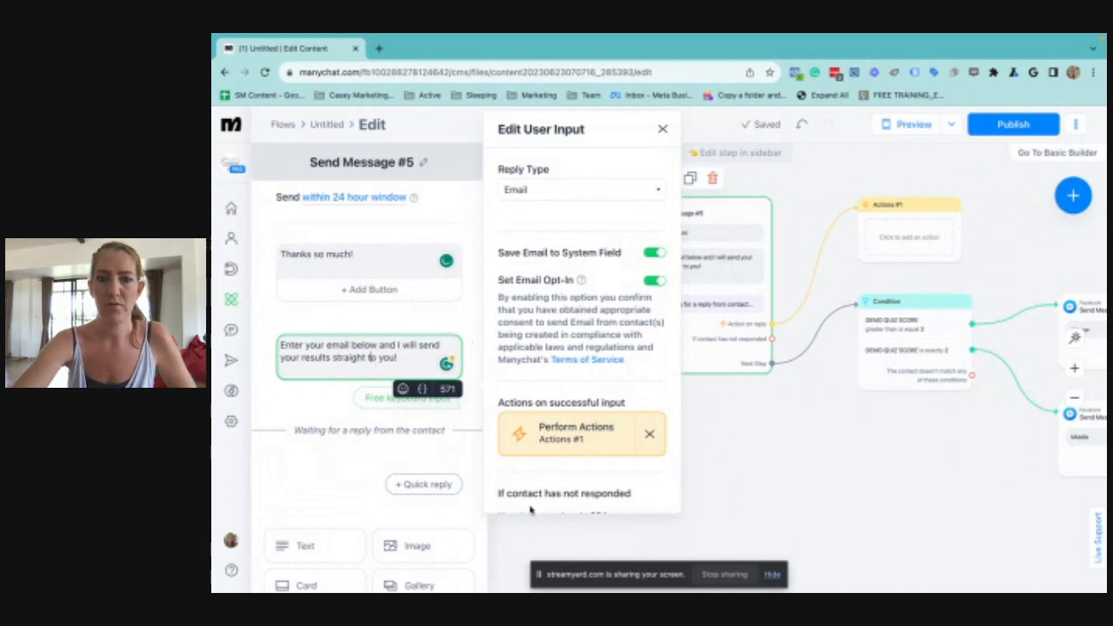
scroll(501, 492, "down", 4)
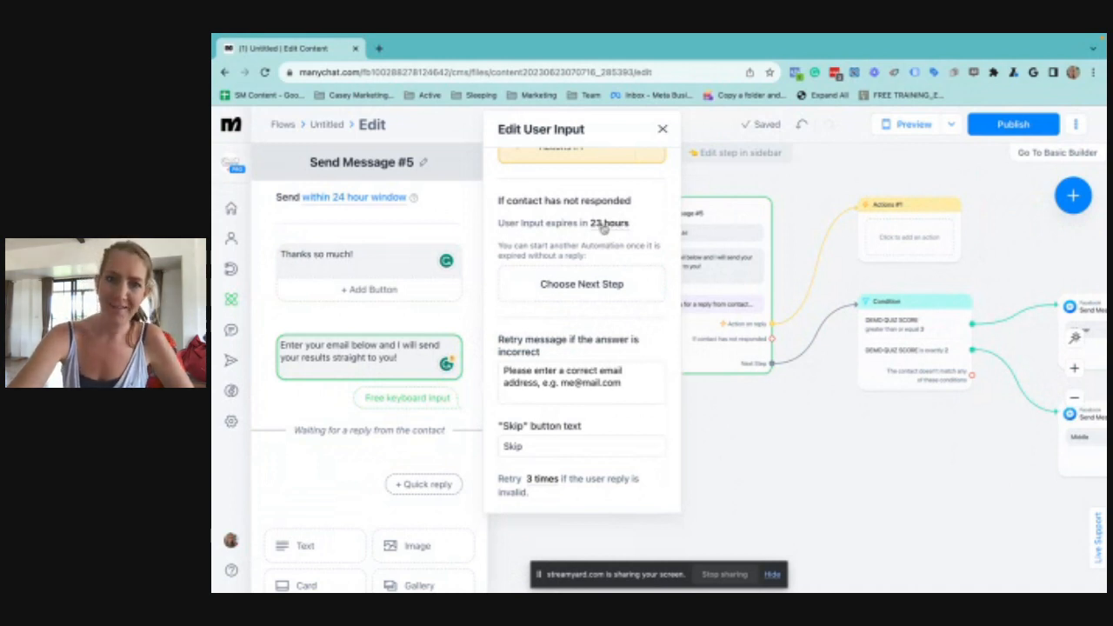
left_click(602, 225)
double_click(548, 271)
type("1")
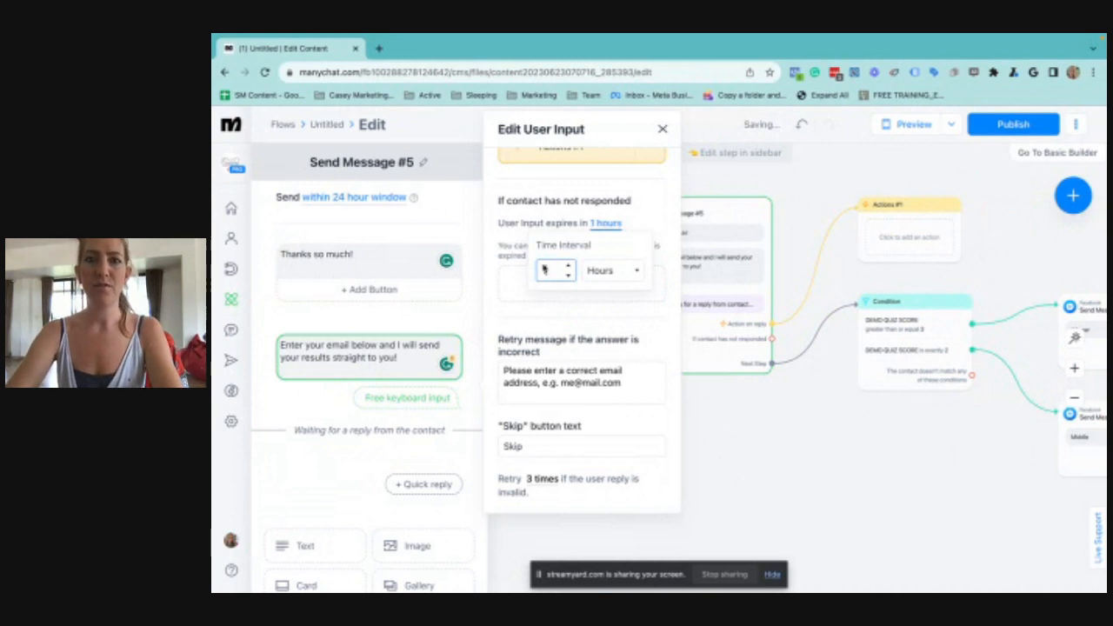
left_click(598, 329)
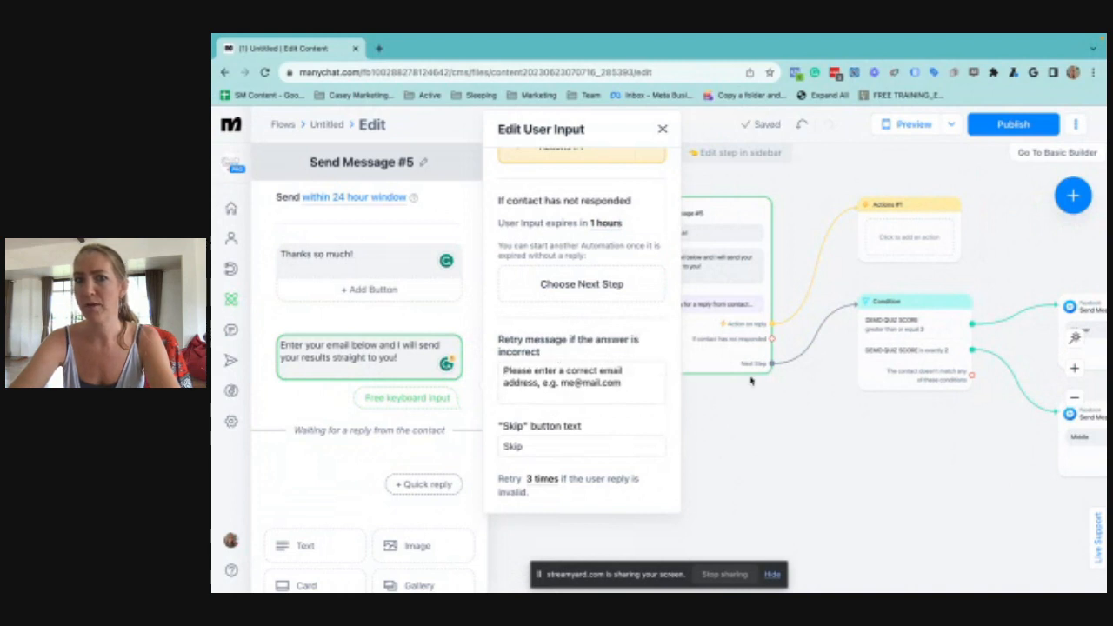
Add a Messenger message for contacts who have not responded, reading "Hey, your quiz results are waiting for you!" and "Tap below to continue"
left_click(775, 364)
left_click_drag(772, 338, 844, 456)
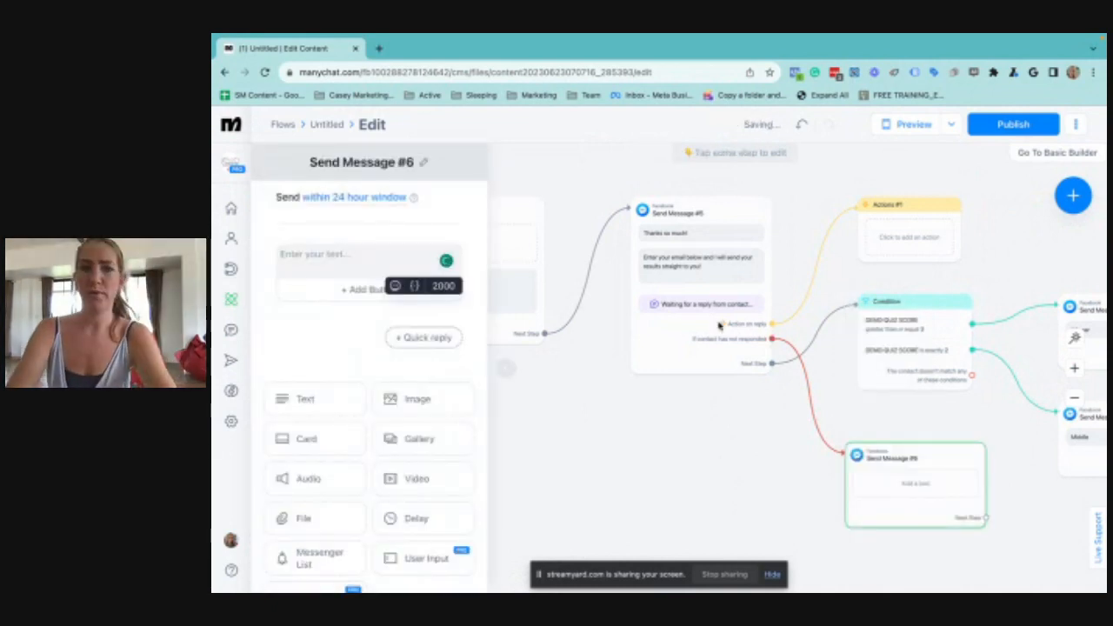
left_click(300, 257)
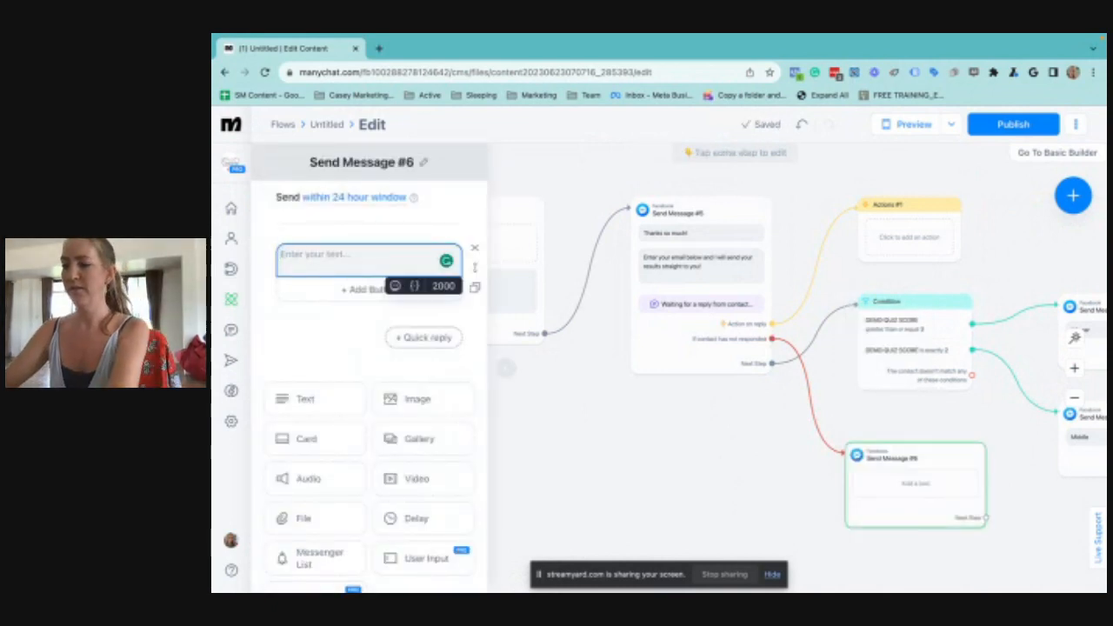
type("Hey, your q")
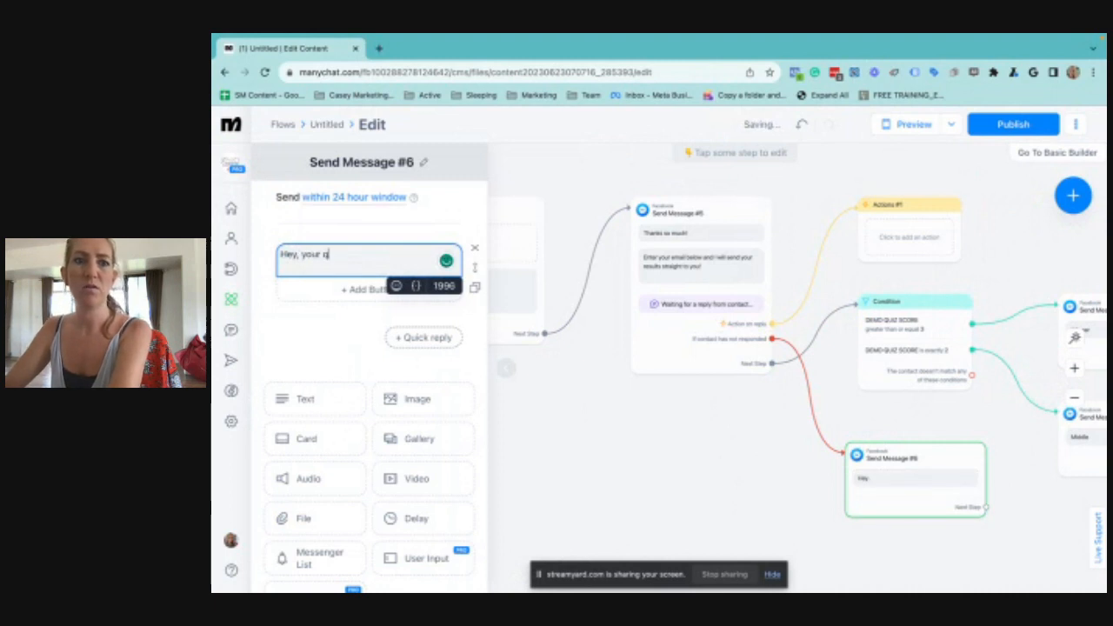
type("uiz results are")
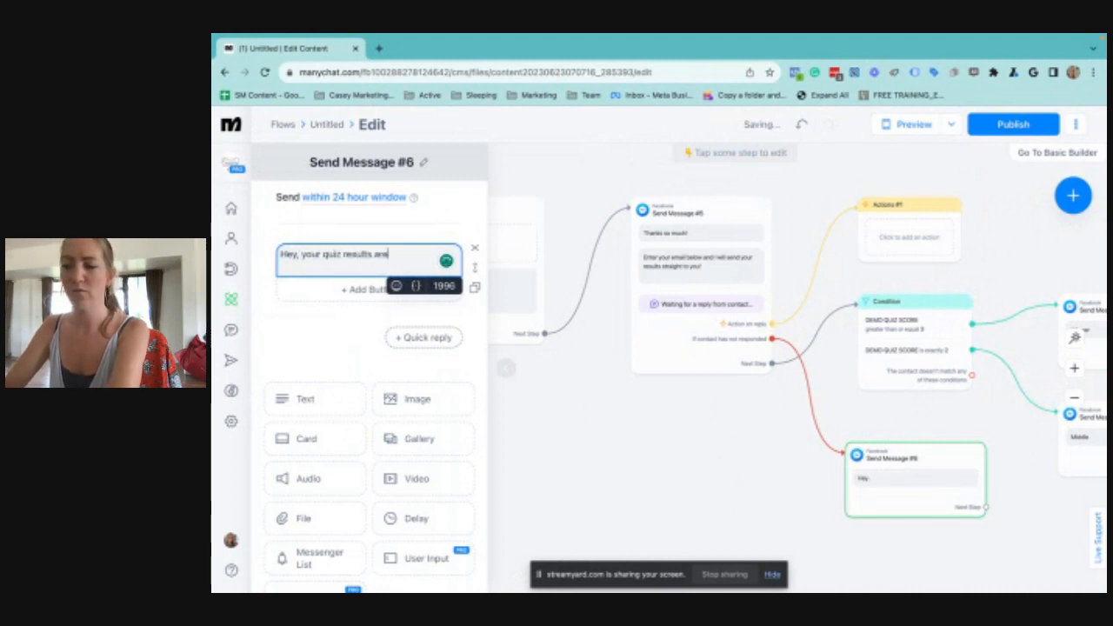
type(" waiting for you!")
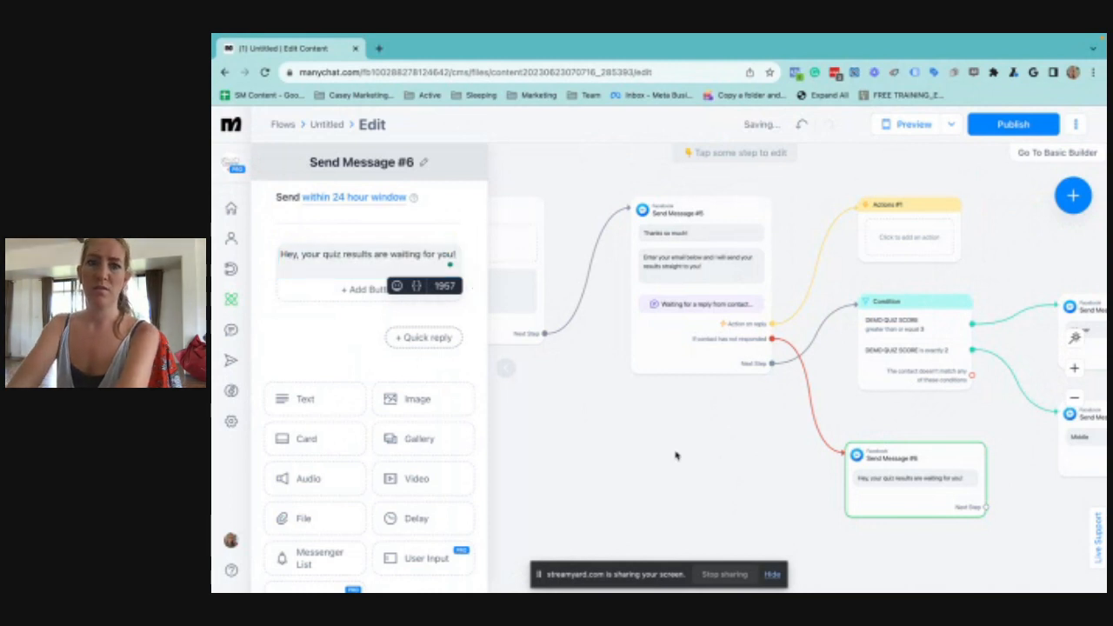
key("Return")
type("Tap below to continue")
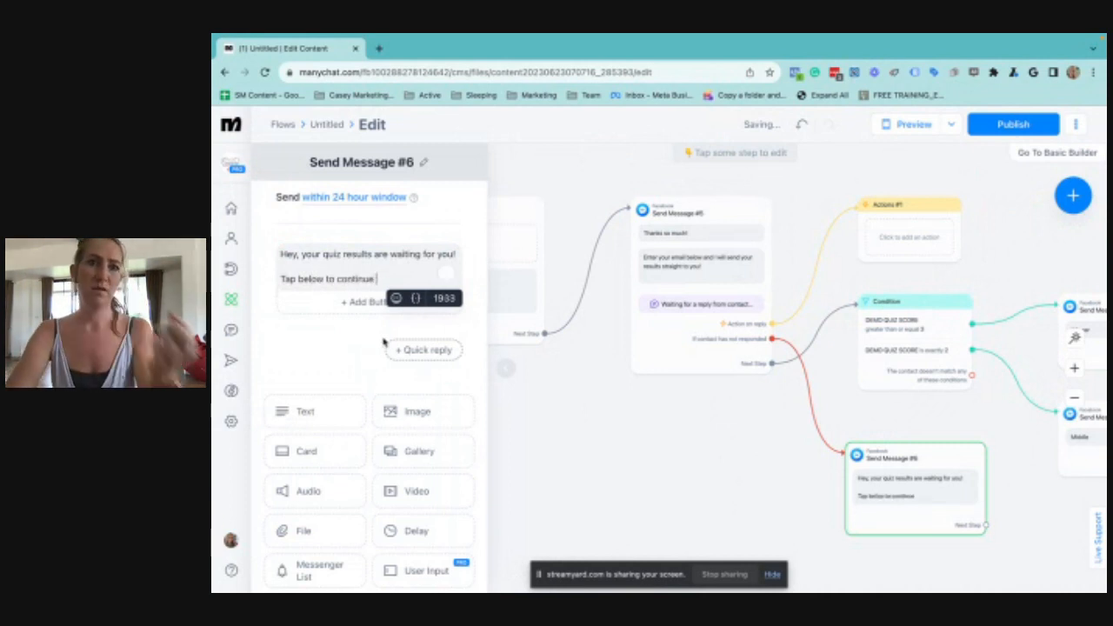
key("ctrl+super+space")
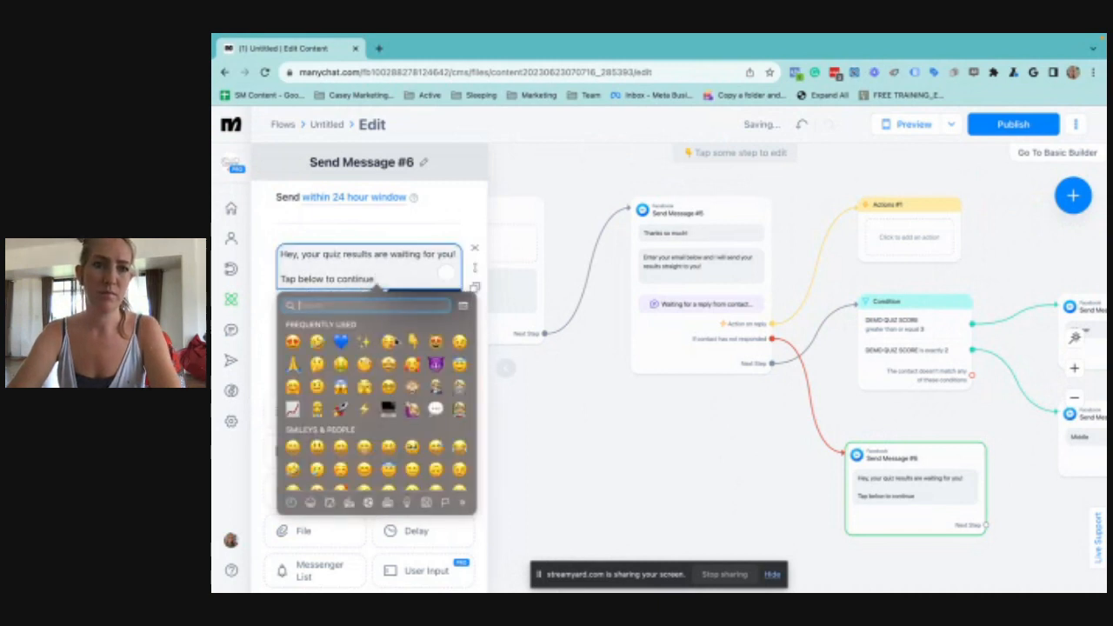
key("Escape")
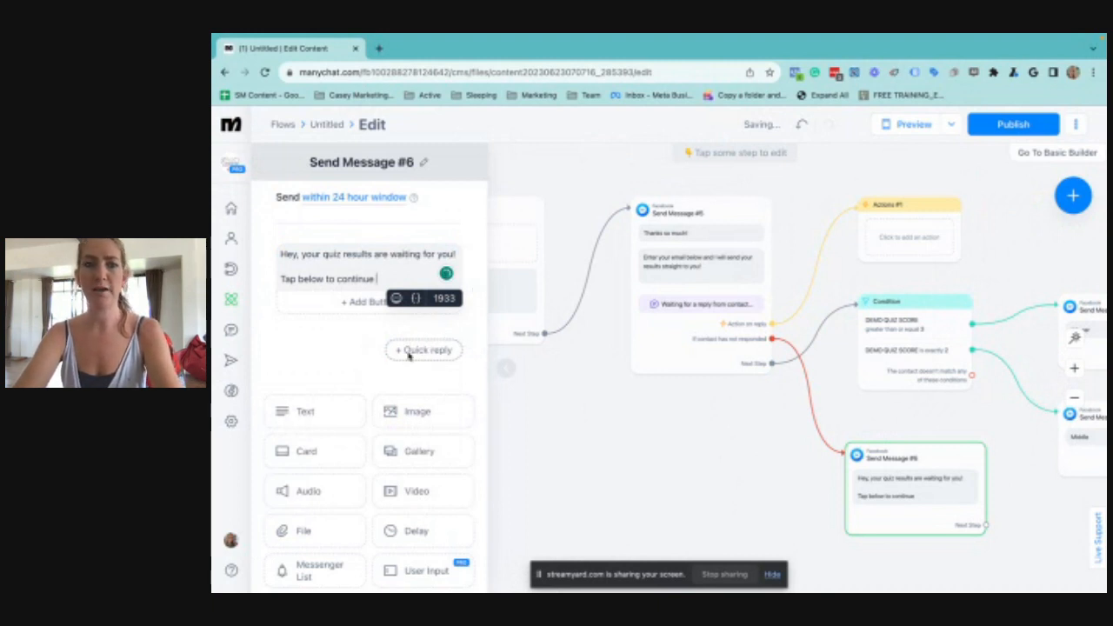
key("Escape")
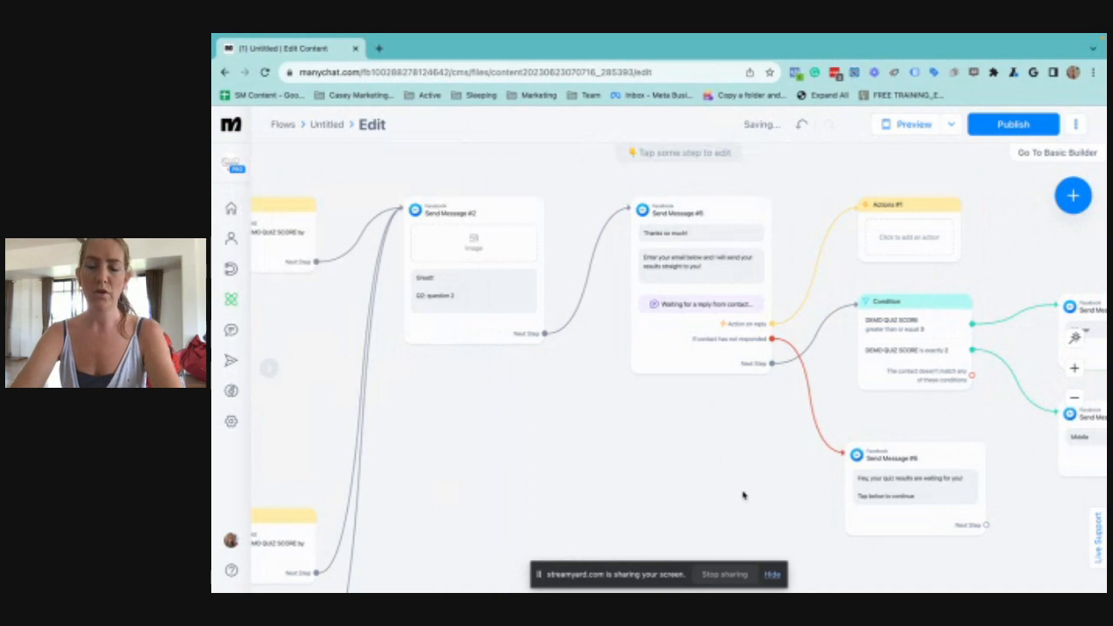
Add a quick reply labelled "Continue" to the "Hey, your quiz results are waiting for you!" message
left_click_drag(741, 495, 631, 444)
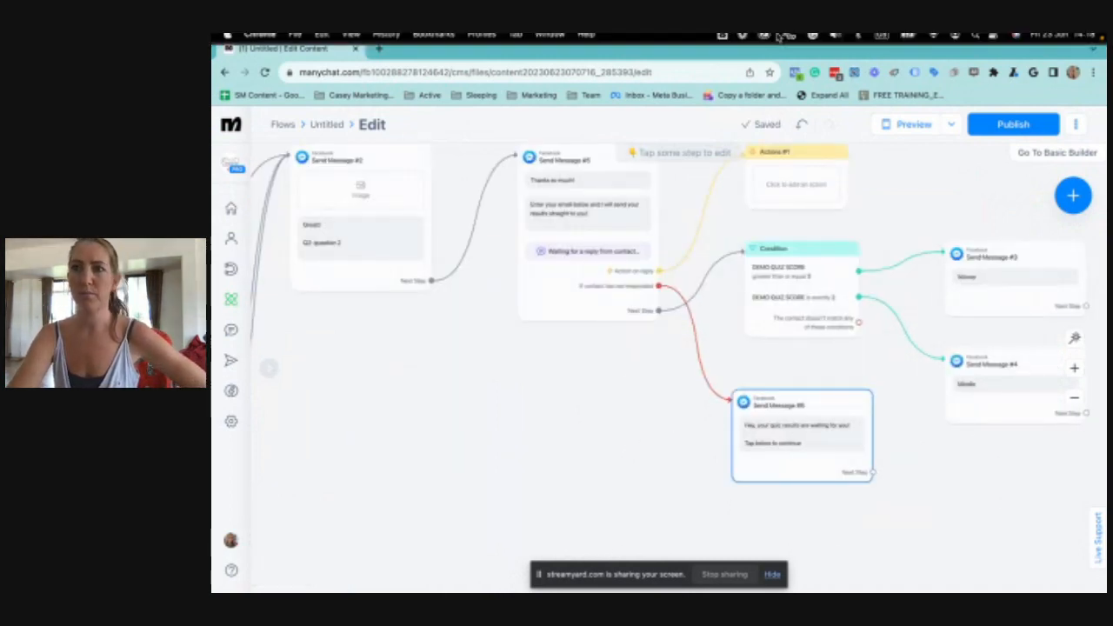
left_click(758, 435)
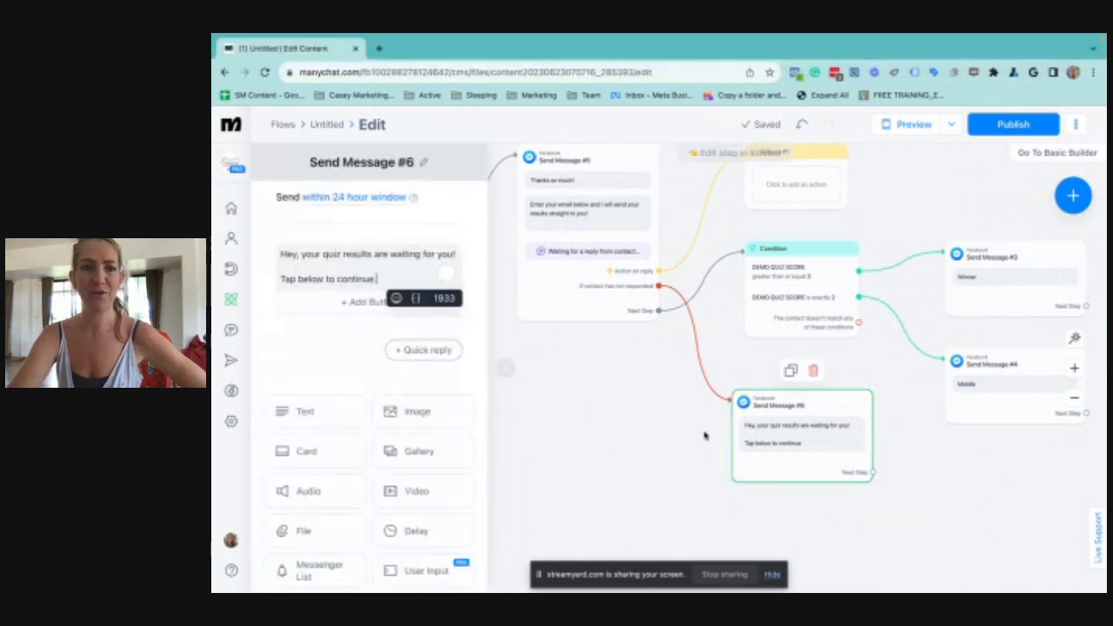
left_click(424, 349)
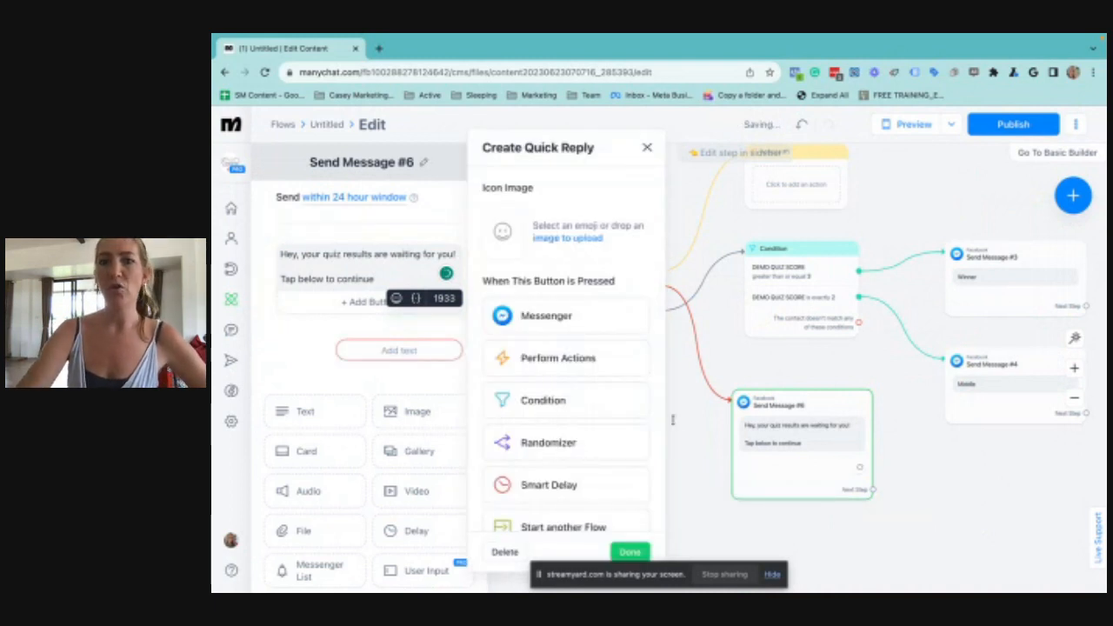
left_click(398, 351)
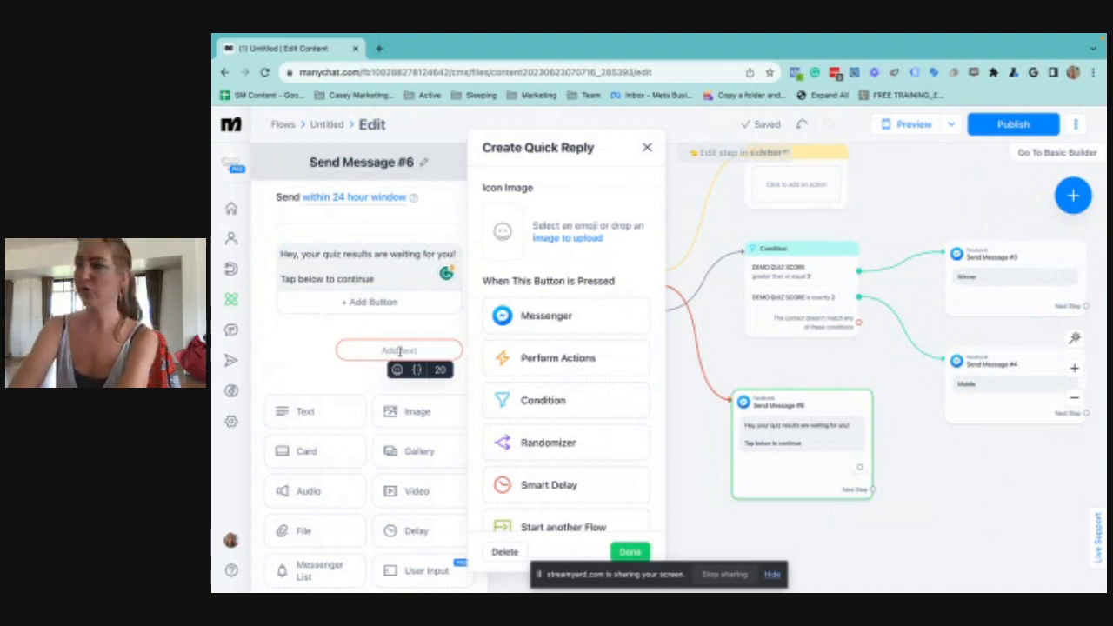
type("Continue")
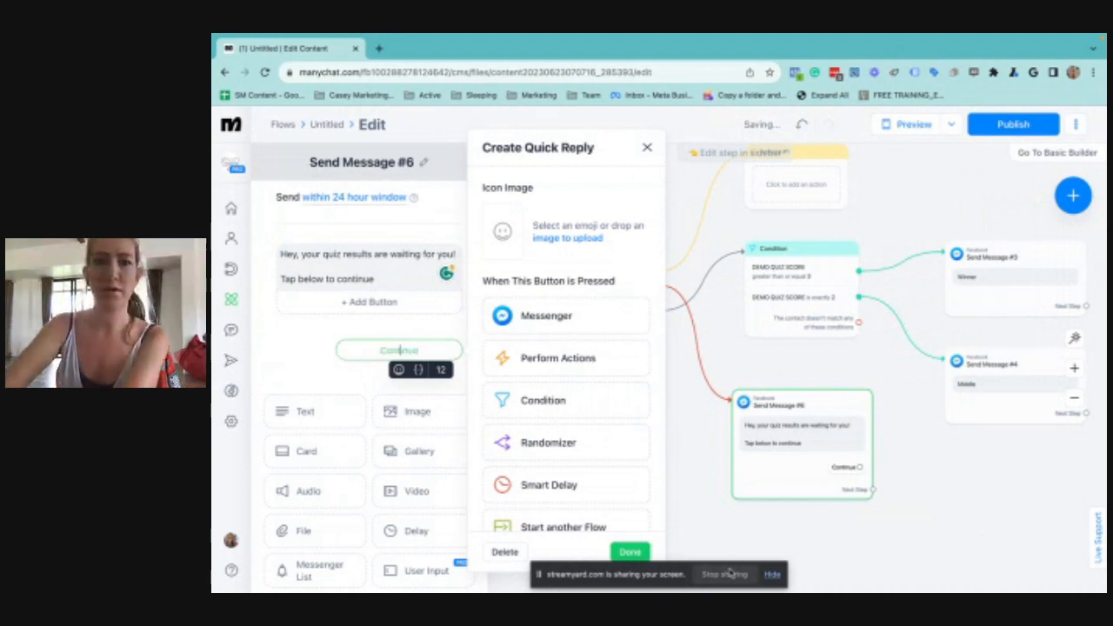
left_click(933, 515)
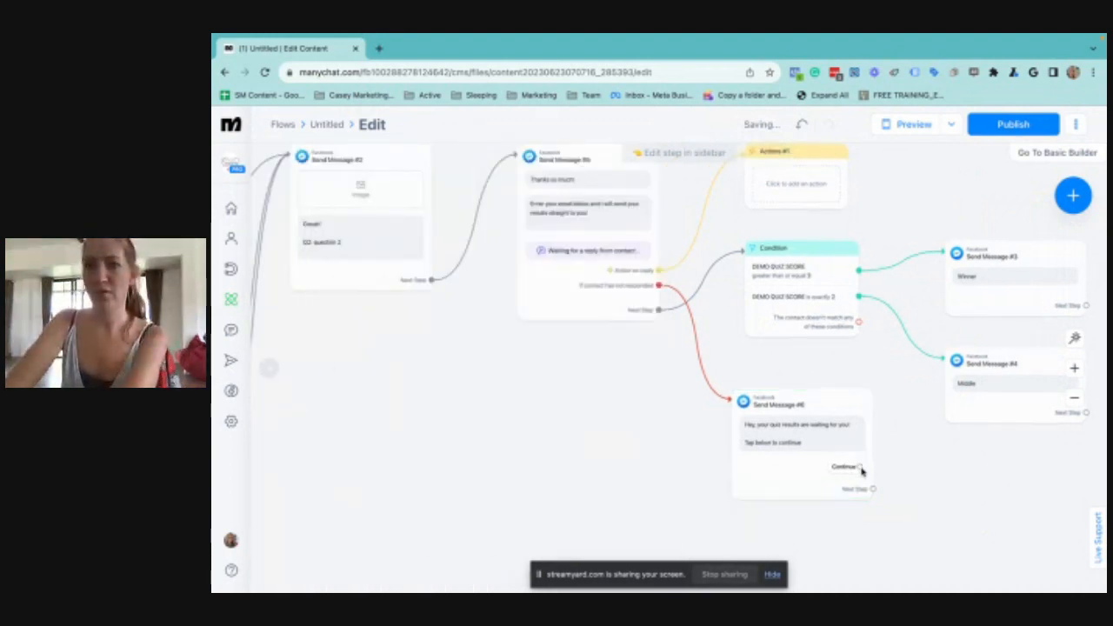
Connect the "Continue" quick reply back to the "Thanks so much!" email message and auto-arrange the flow's steps
left_click(859, 468)
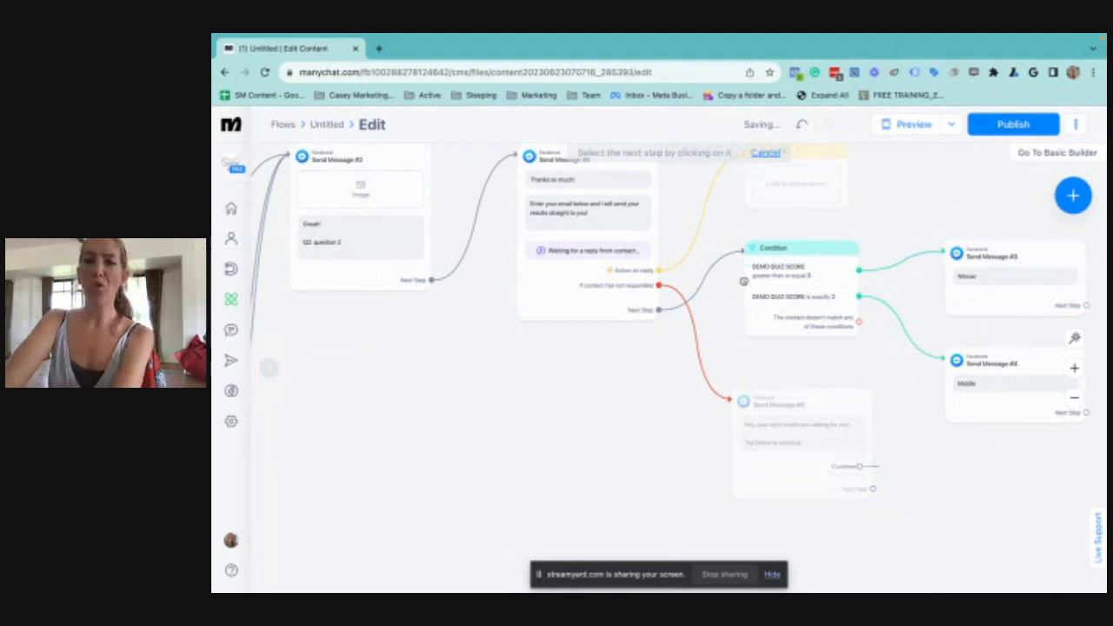
left_click(535, 300)
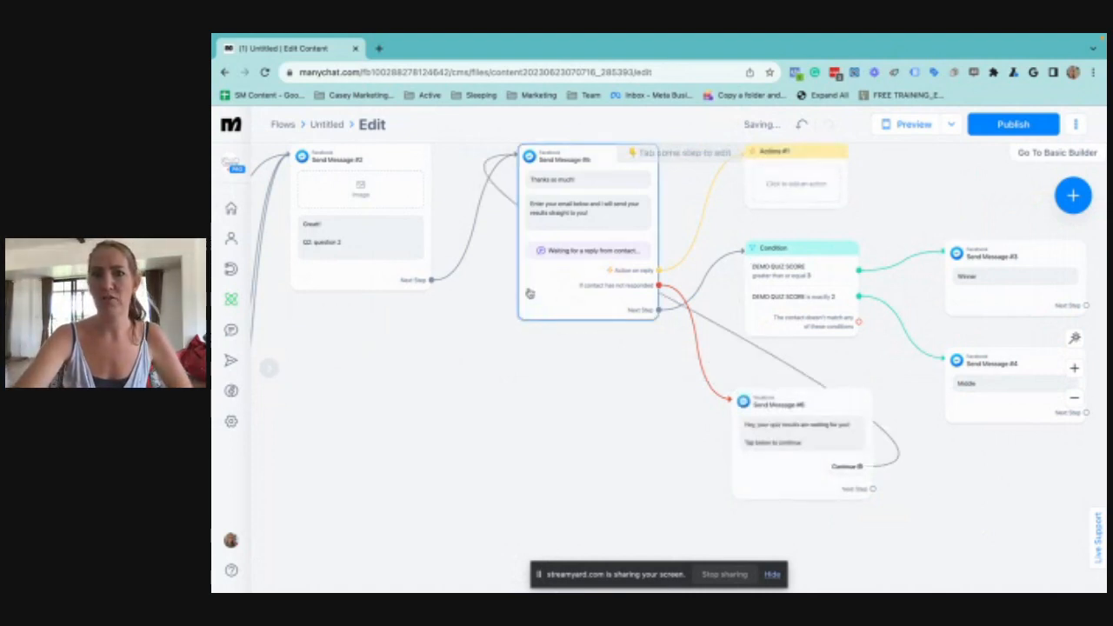
left_click(1076, 338)
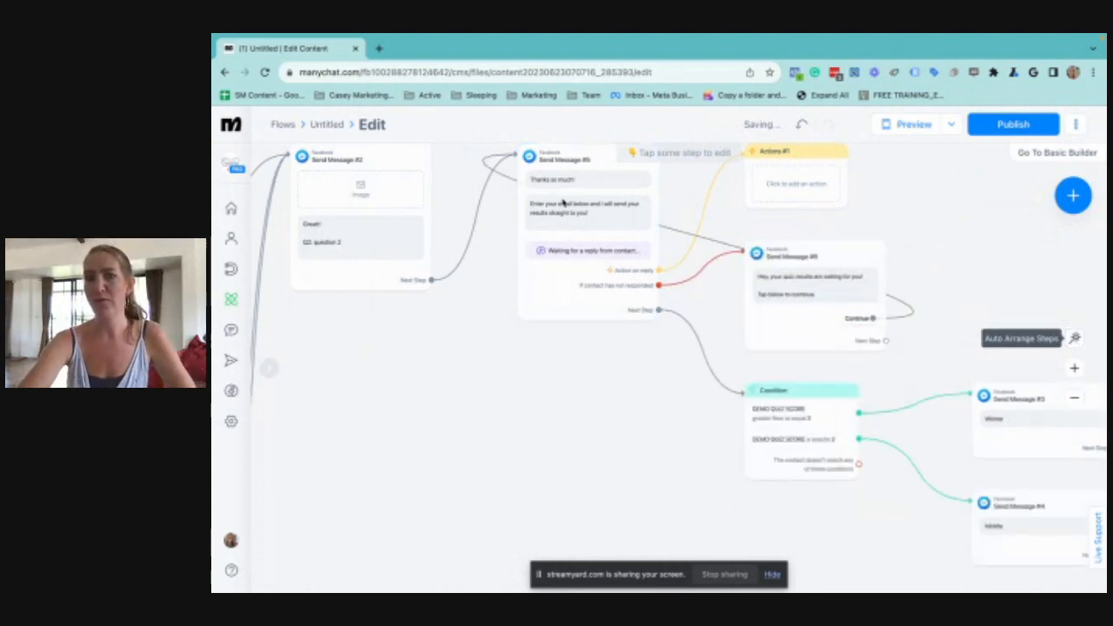
scroll(567, 494, "up", 1)
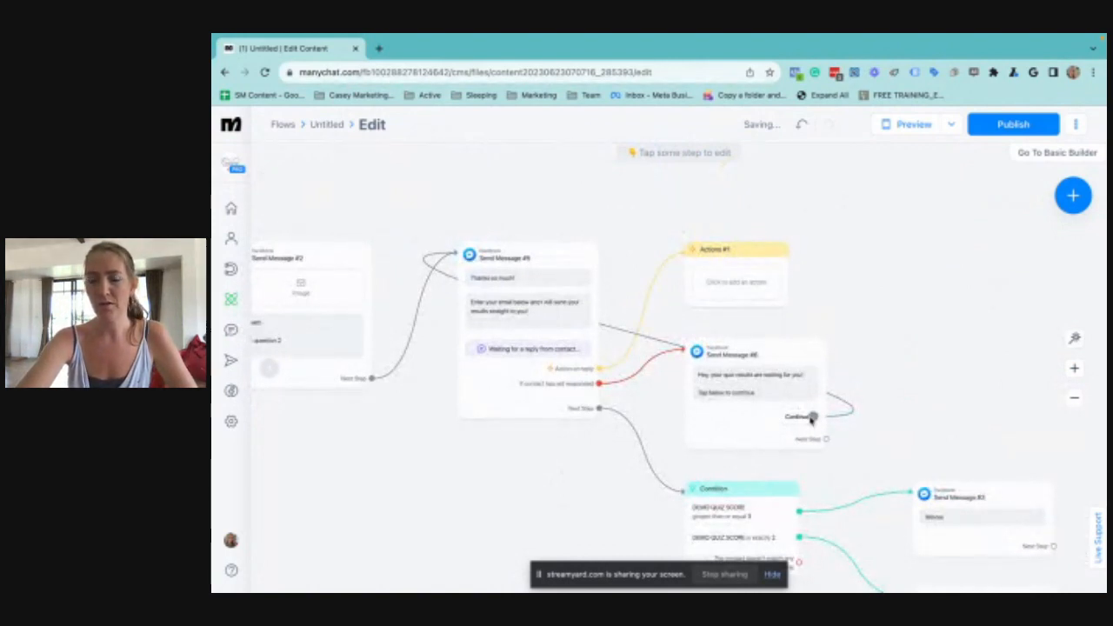
Reroute the "Continue" quick reply to a new Actions step and give it an Add Tag action
left_click_drag(813, 417, 890, 355)
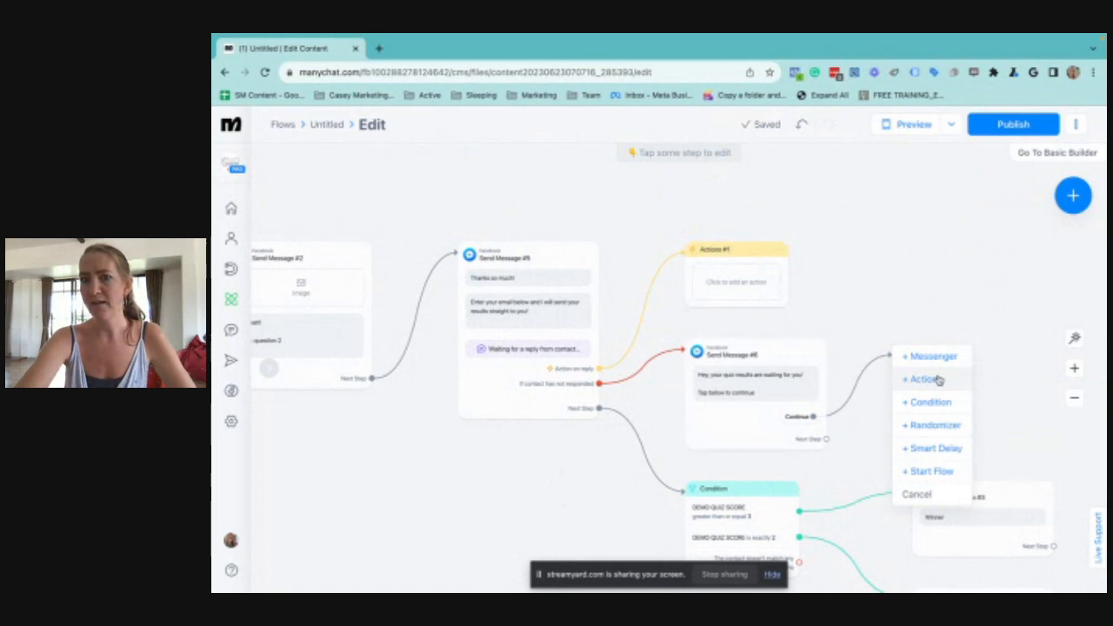
left_click(925, 379)
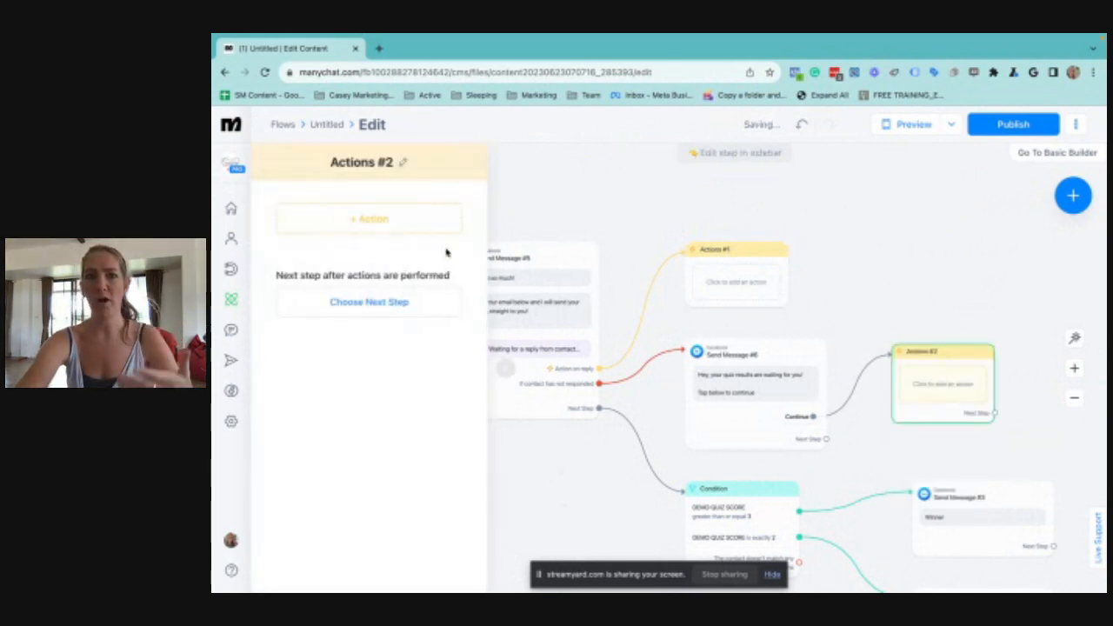
left_click(327, 221)
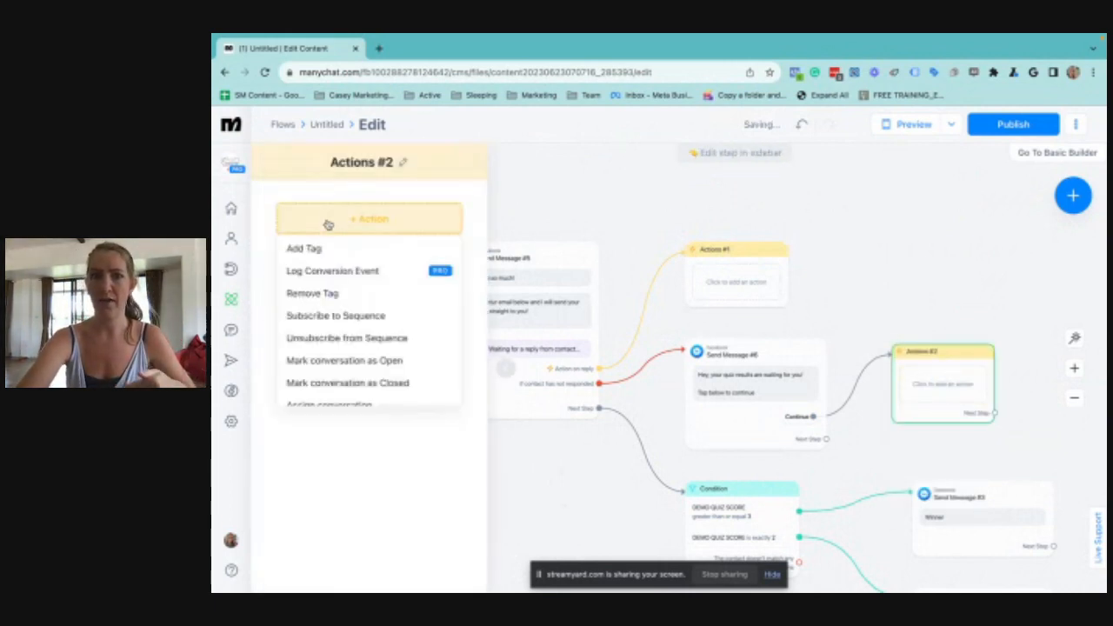
scroll(372, 350, "down", 3)
scroll(321, 259, "up", 3)
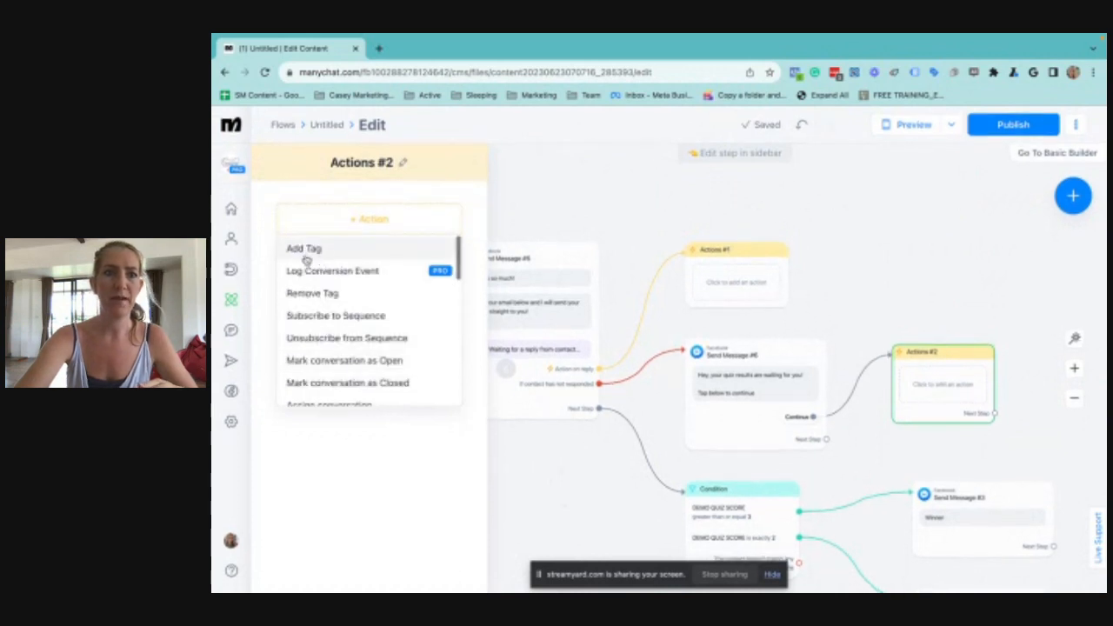
left_click(312, 250)
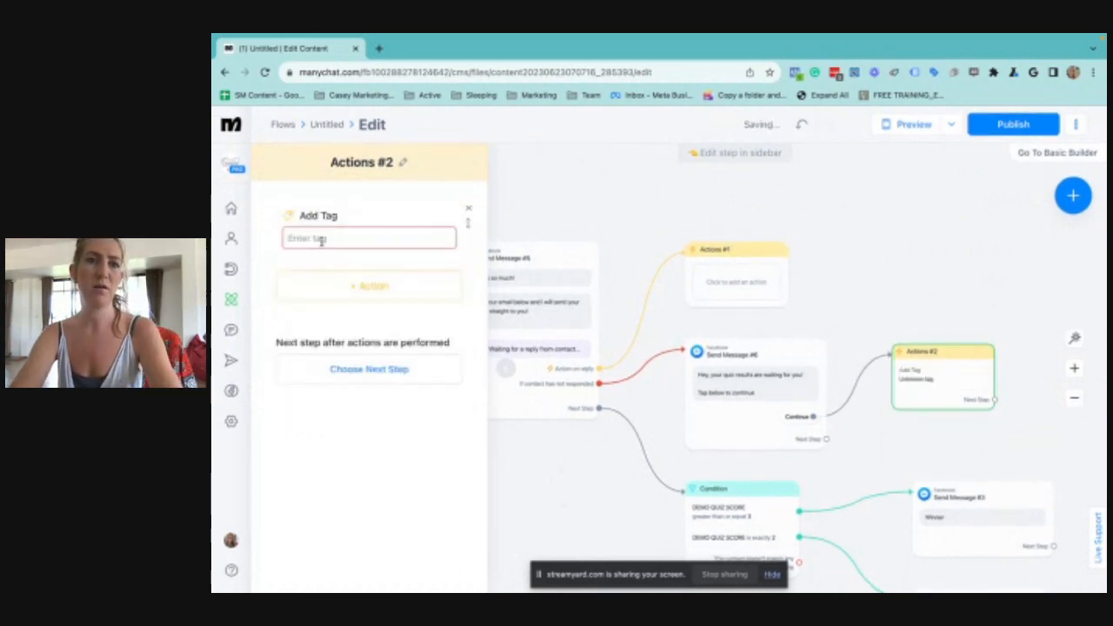
Create the tag "DEMO Reminded to add email" and assign it to the new Add Tag action
left_click(321, 239)
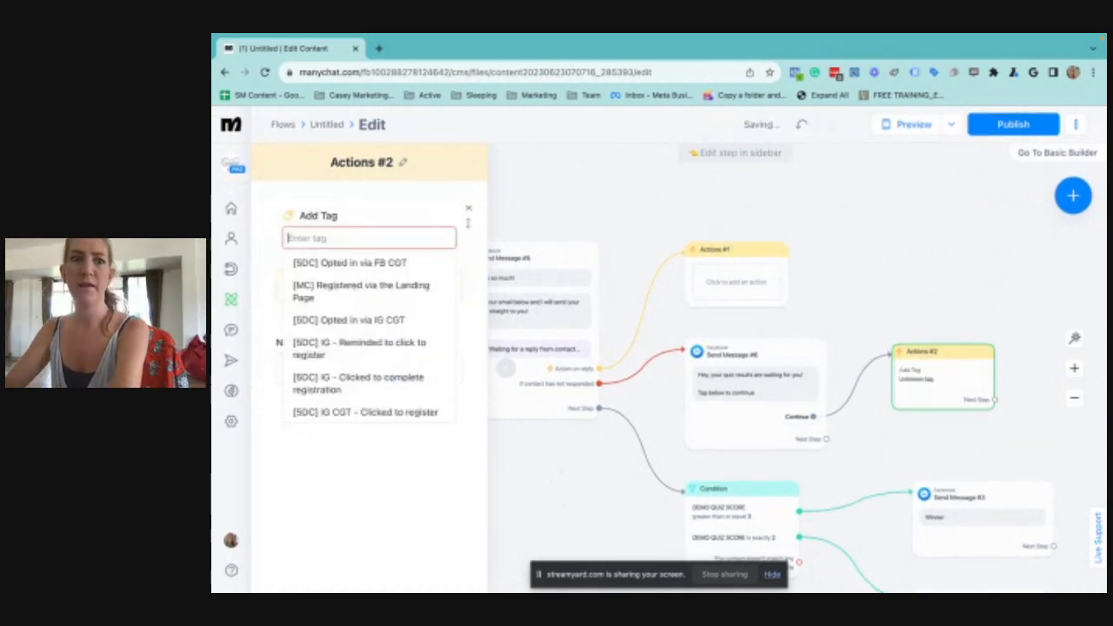
type("DEMO ")
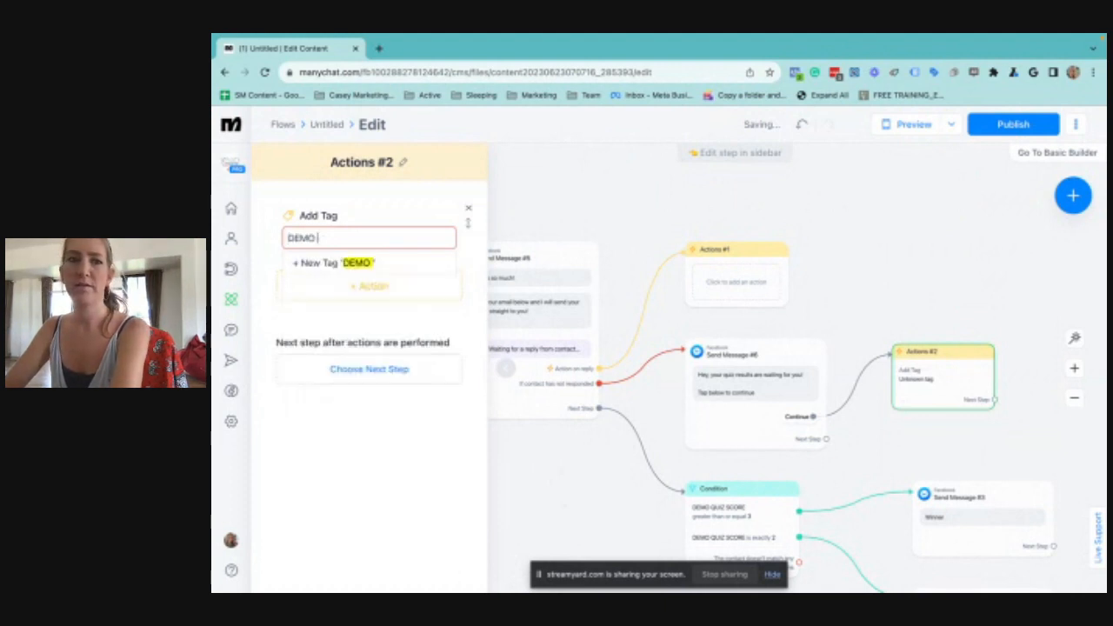
type("Reminded to ")
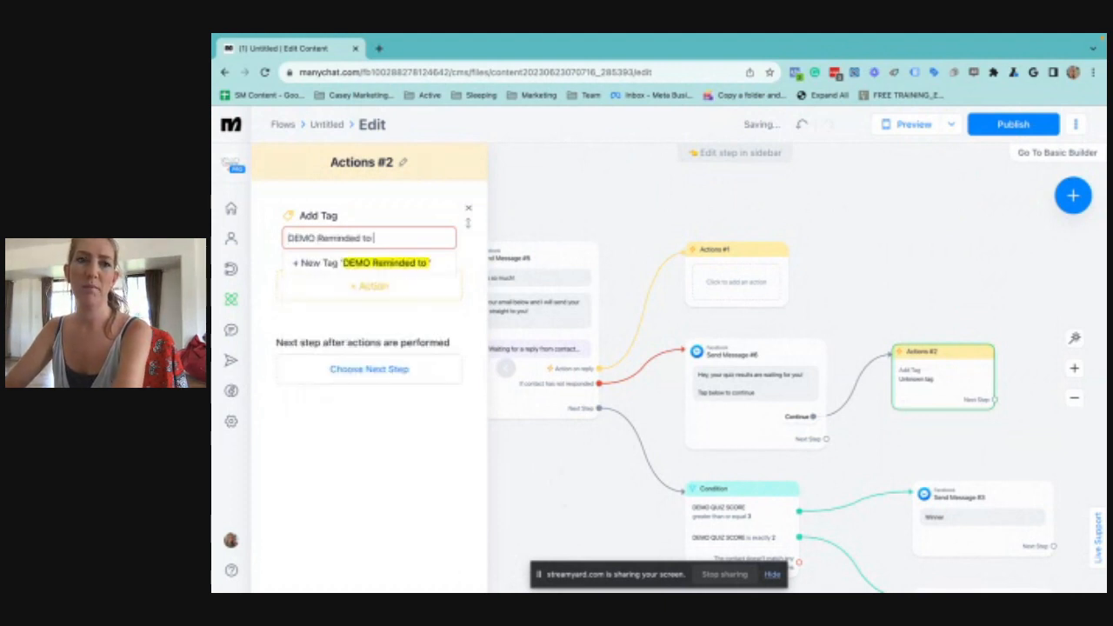
type("add email")
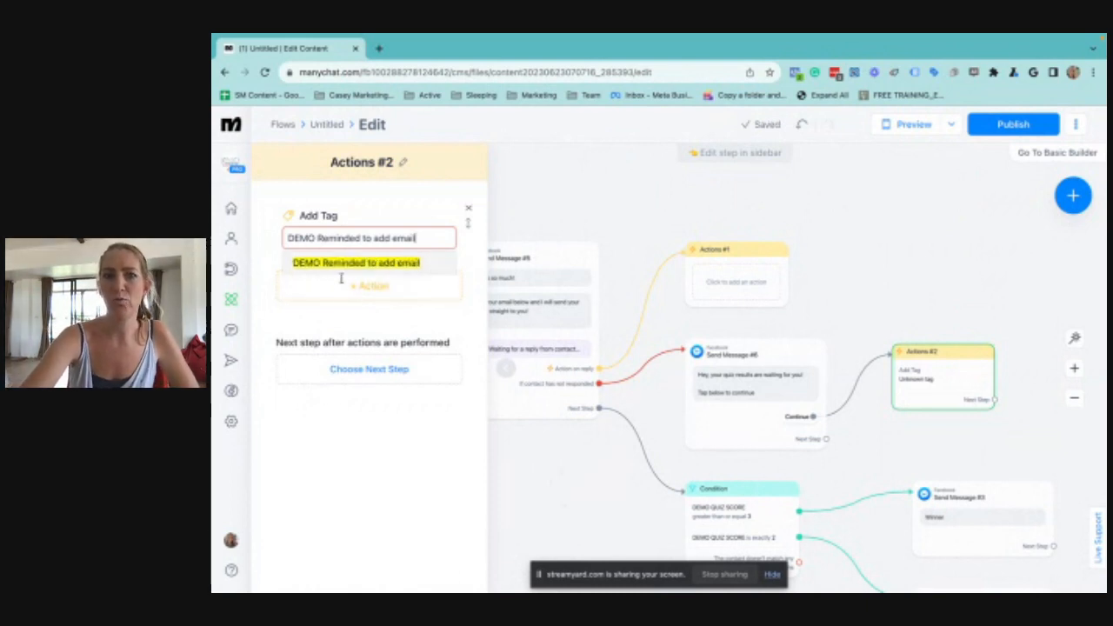
left_click(348, 265)
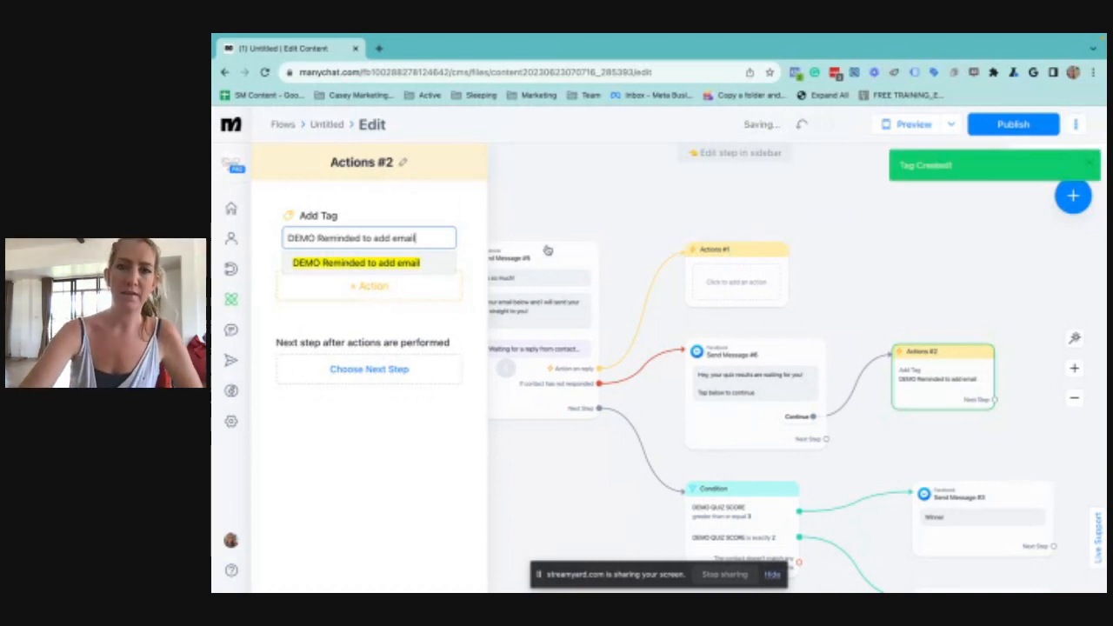
left_click(930, 309)
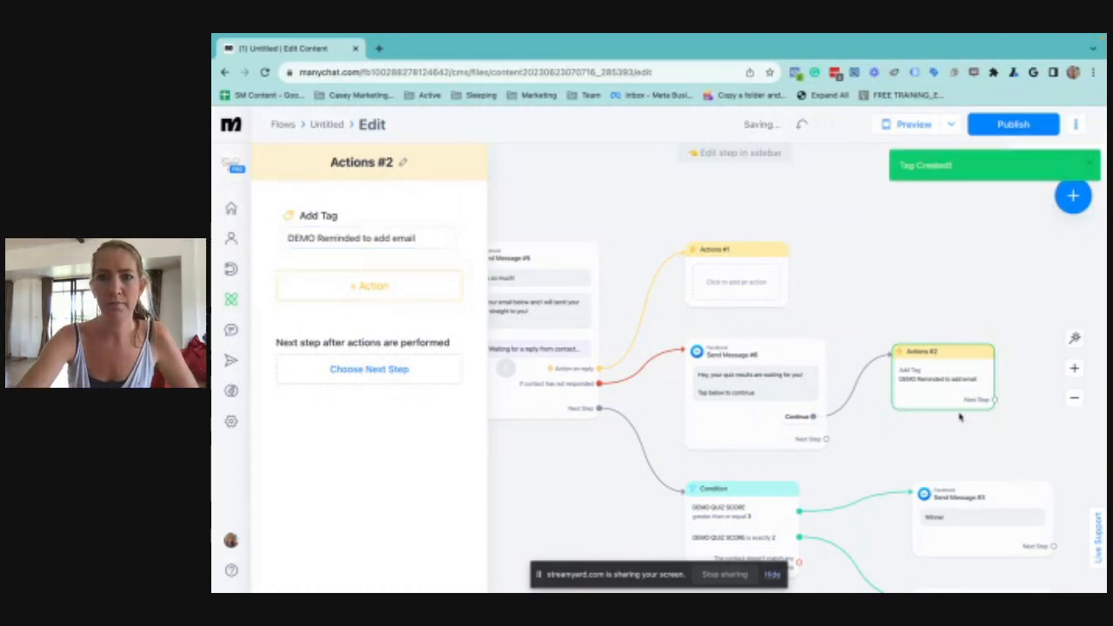
Connect the tagging Actions step's next step back to the "Thanks so much!" email message
left_click(895, 281)
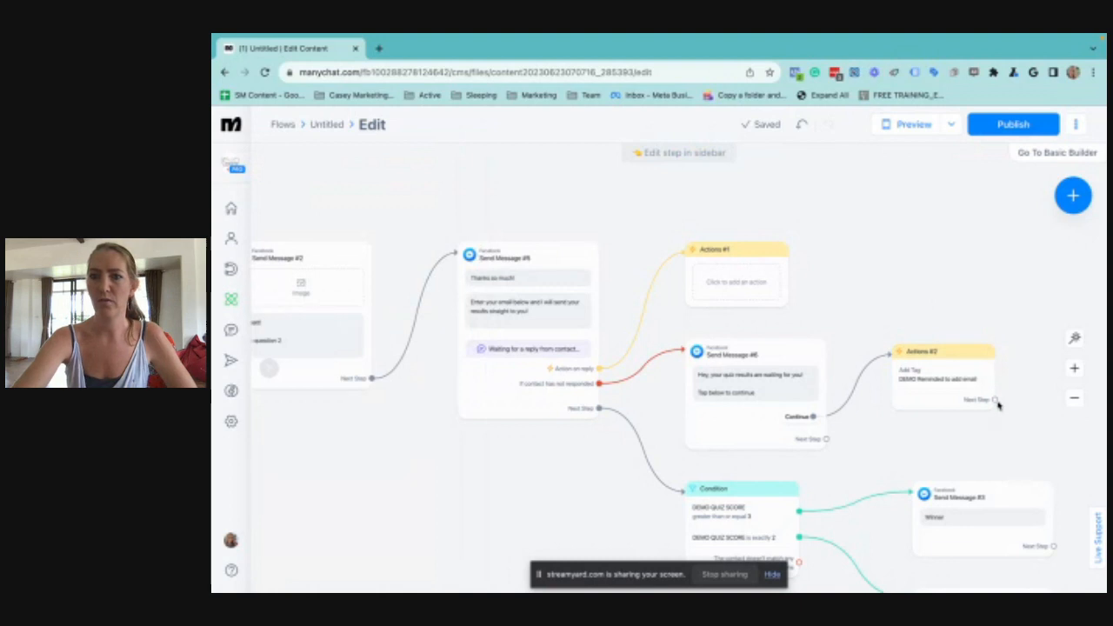
left_click(995, 400)
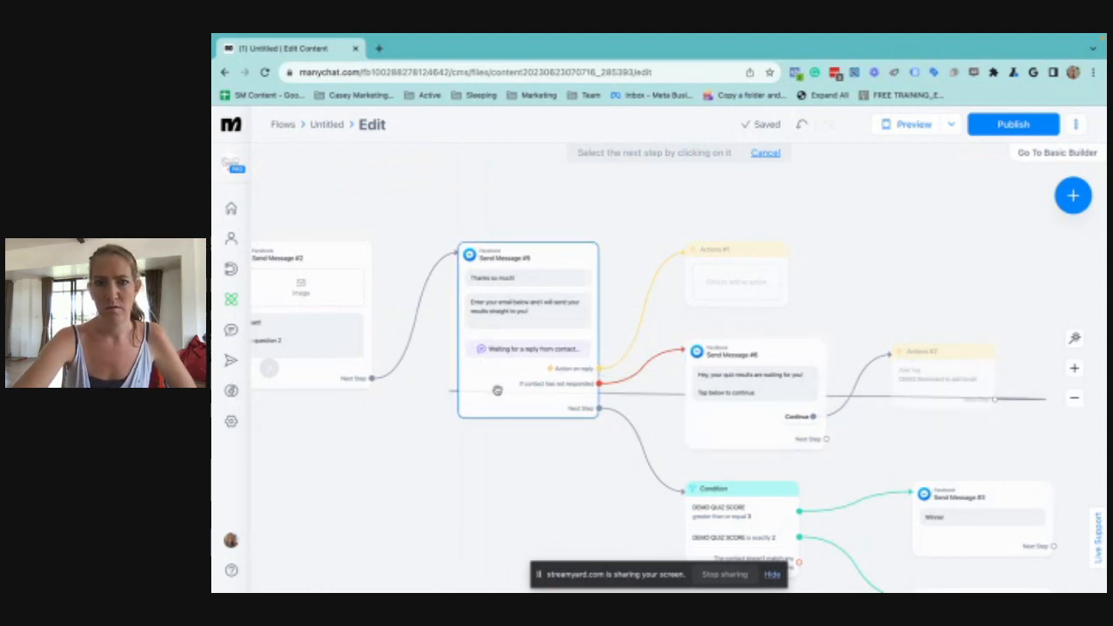
left_click(497, 390)
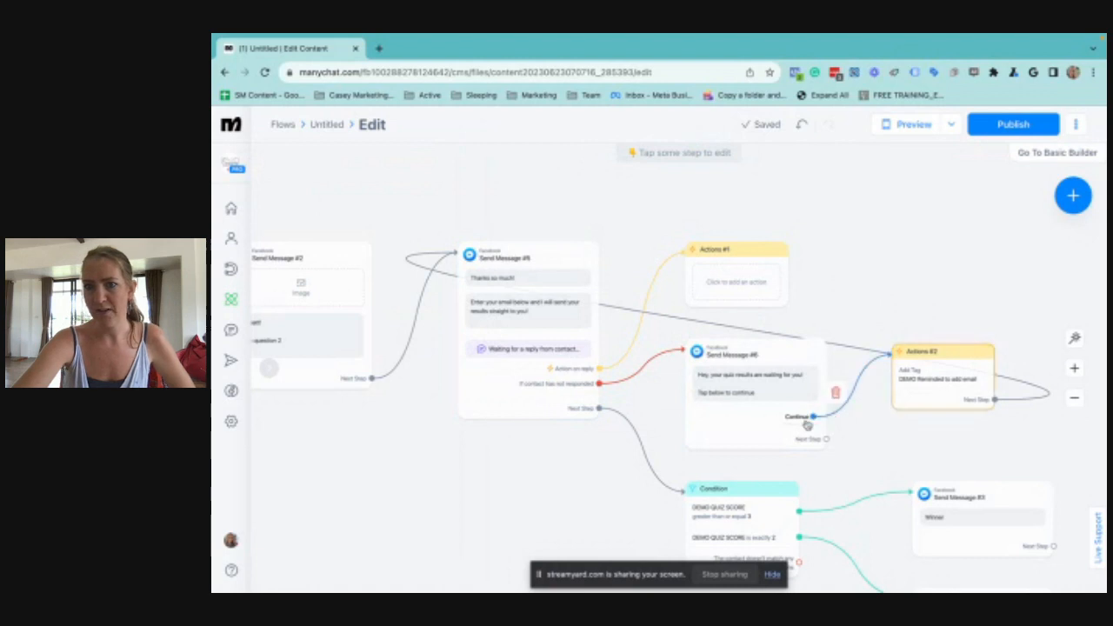
Reroute the reminder message's "Continue" quick reply to a new Condition step
left_click(810, 418)
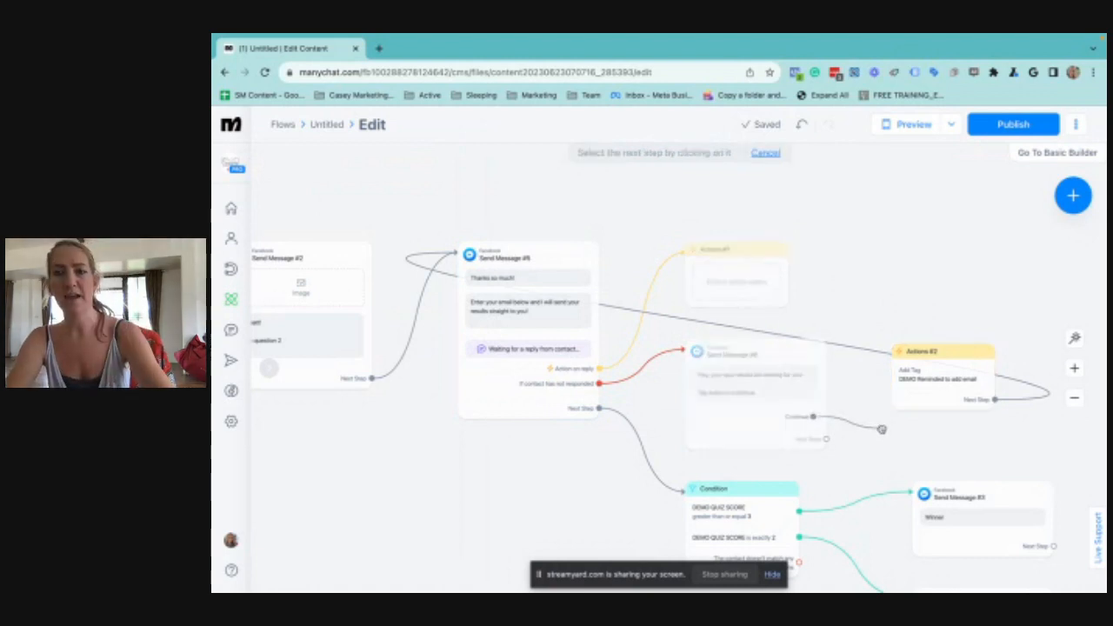
left_click(882, 430)
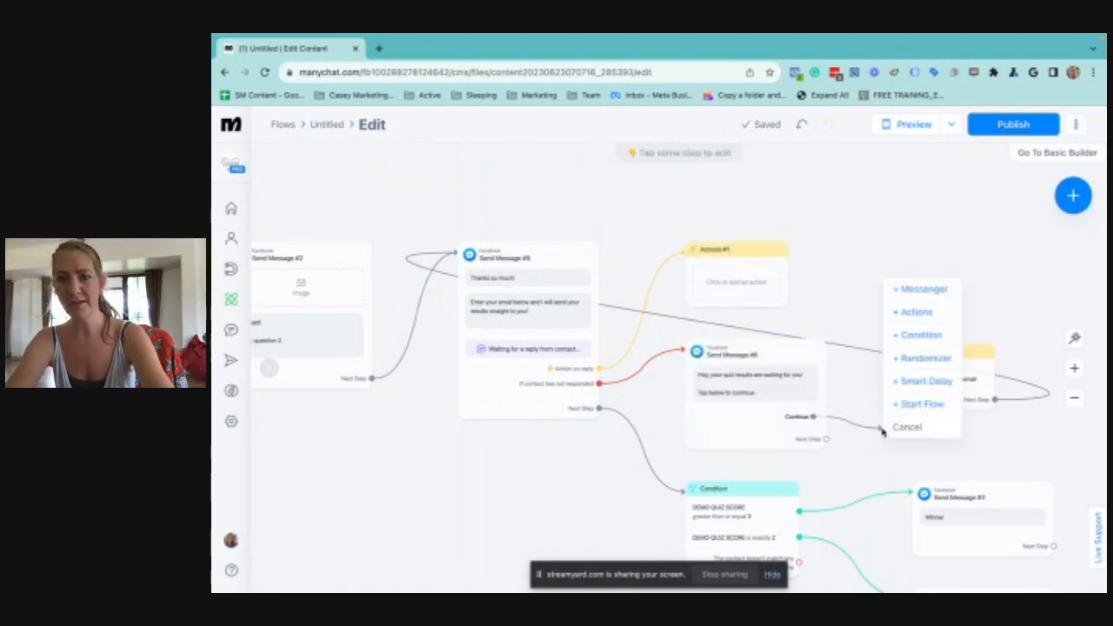
left_click(920, 336)
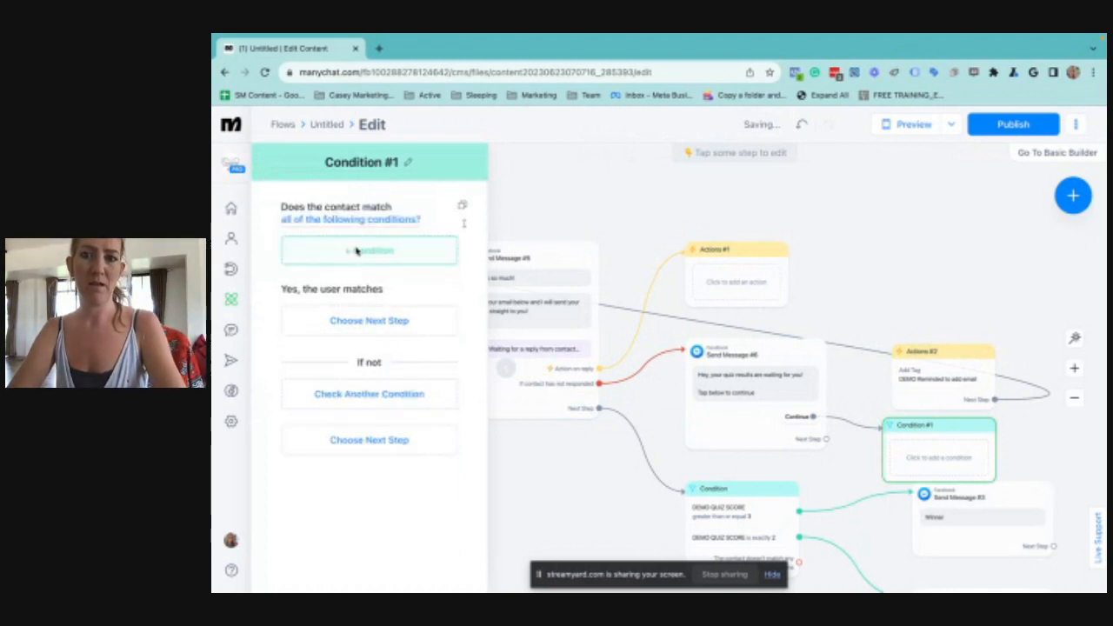
Set the new condition to match contacts whose tag isn't "DEMO Reminded to add email"
left_click(356, 251)
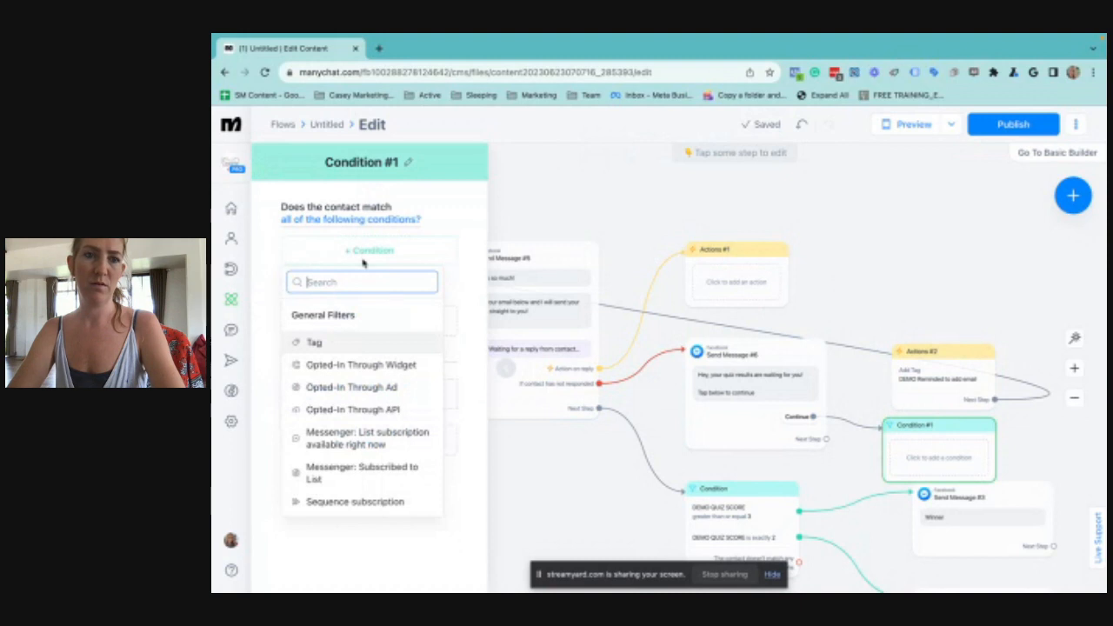
left_click(323, 344)
left_click(321, 344)
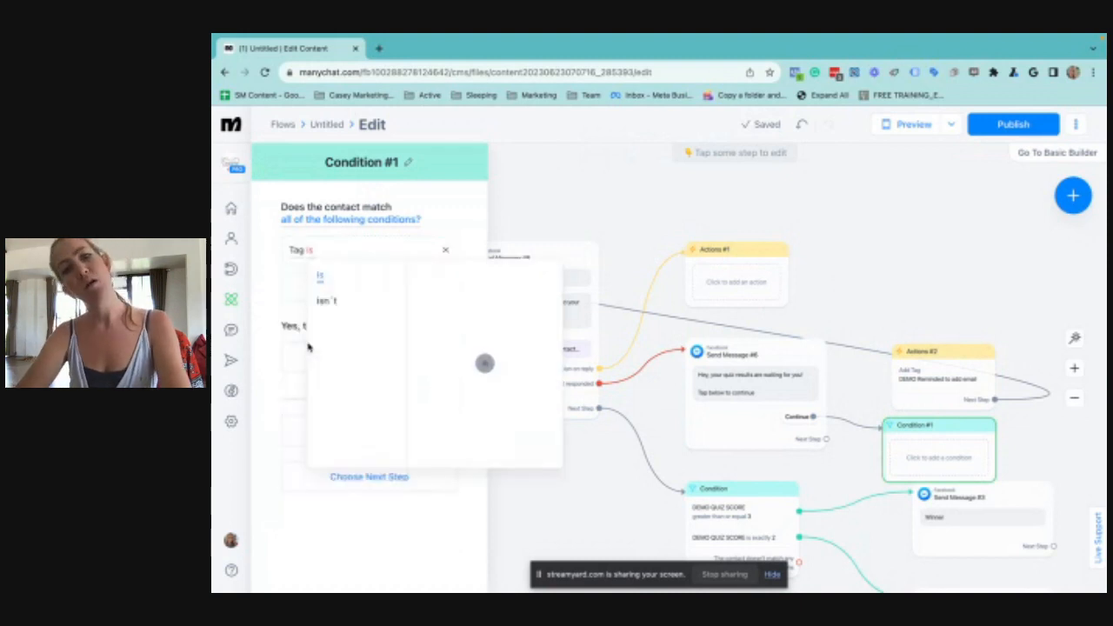
left_click(323, 302)
left_click(486, 302)
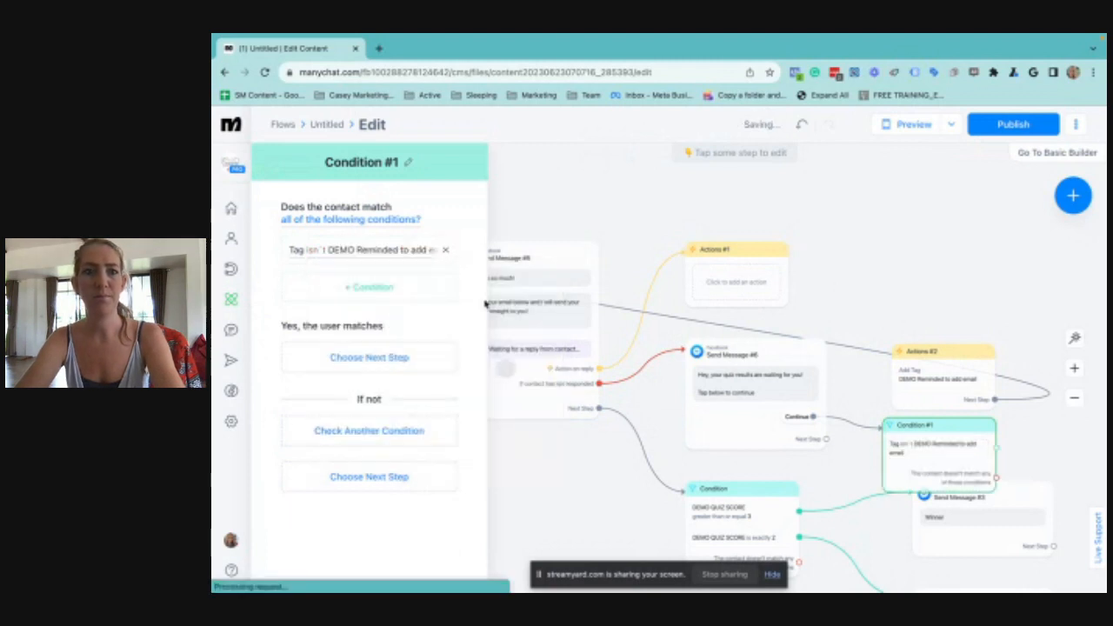
Connect the tag condition's match branch to the tagging Actions step and move the condition beneath the reminder message
left_click(996, 446)
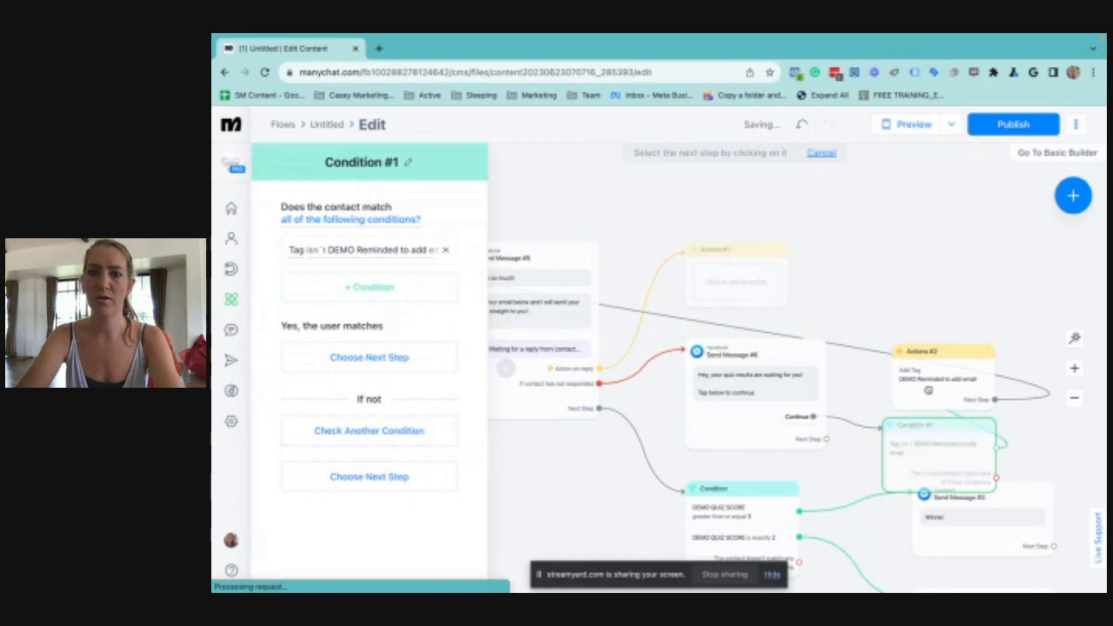
left_click(902, 388)
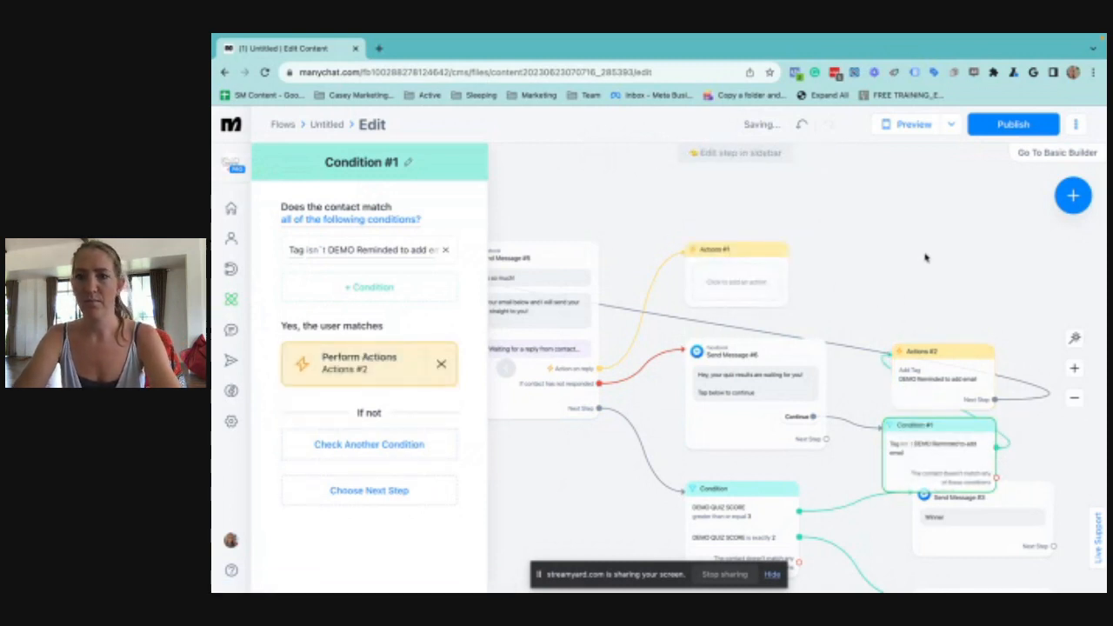
scroll(923, 259, "left", 1)
scroll(923, 259, "down", 1)
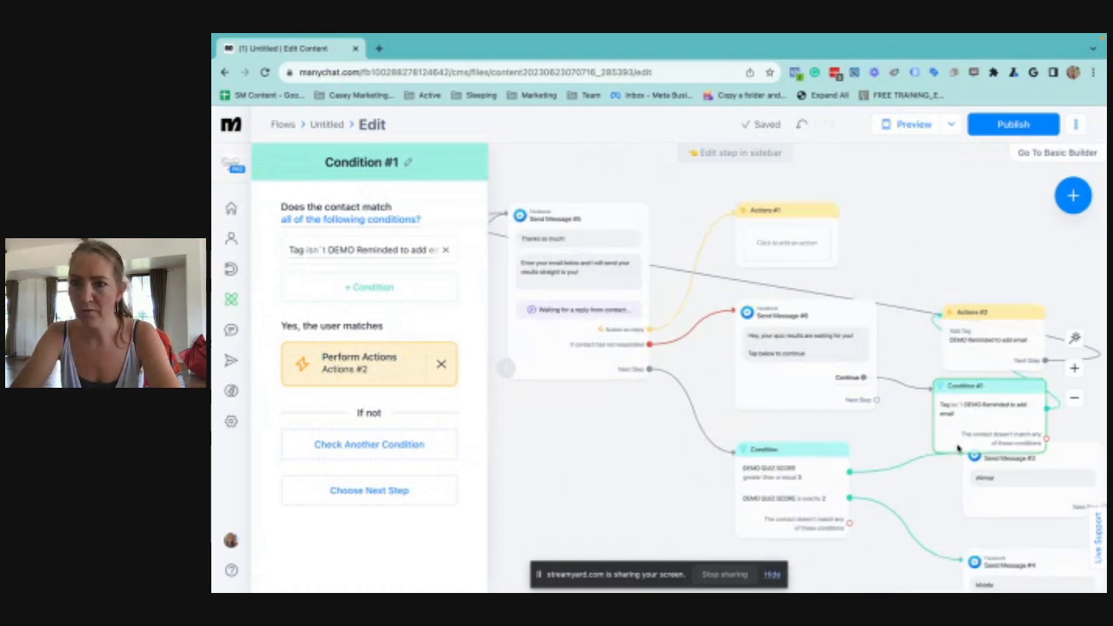
left_click_drag(970, 405, 859, 432)
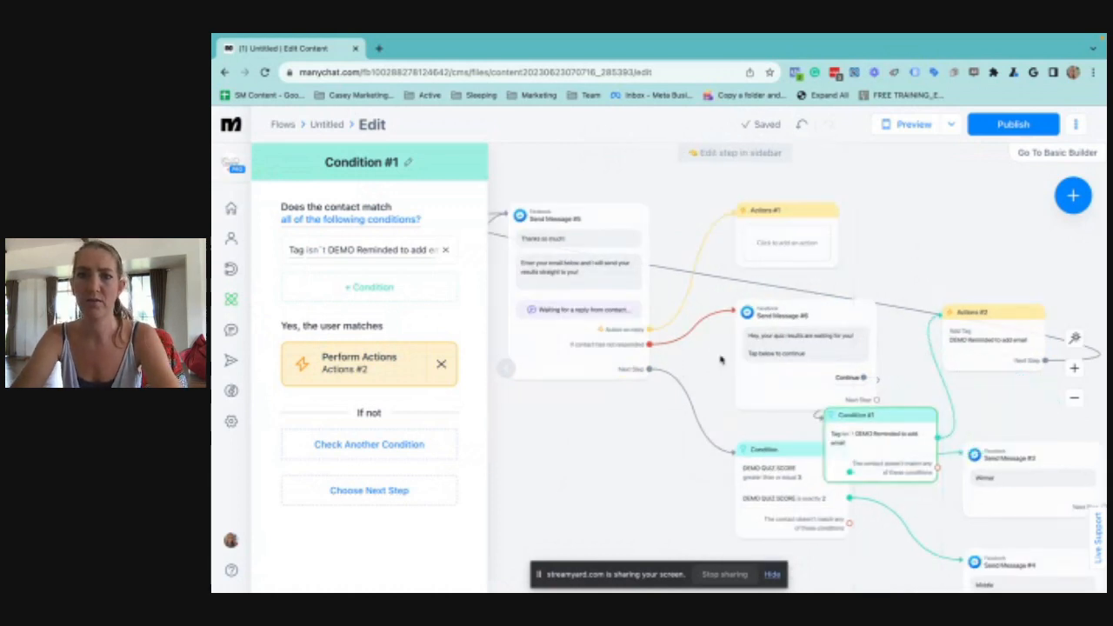
Route "If contact has not responded" to the tag condition, and the condition's match branch to the "Hey, your quiz results are waiting for you!" message
left_click(649, 345)
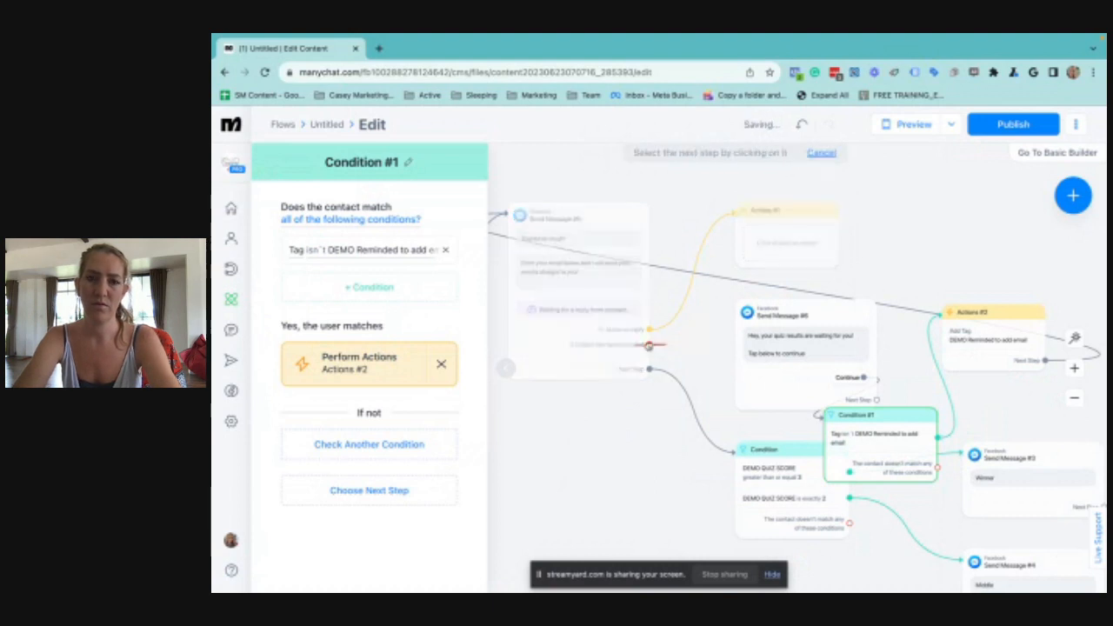
left_click(834, 439)
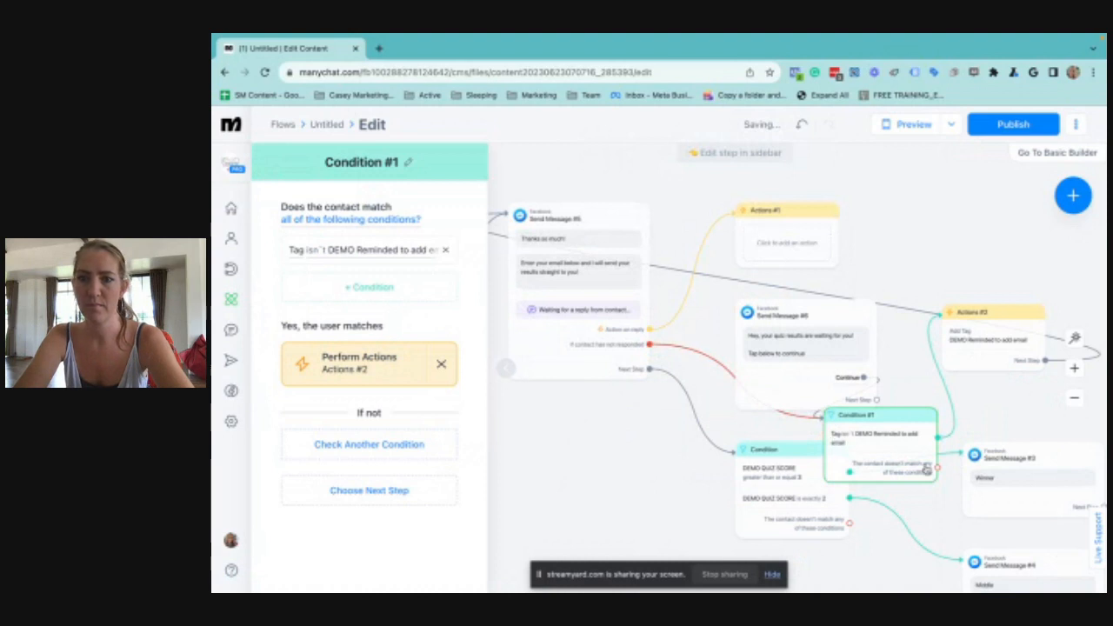
left_click(938, 438)
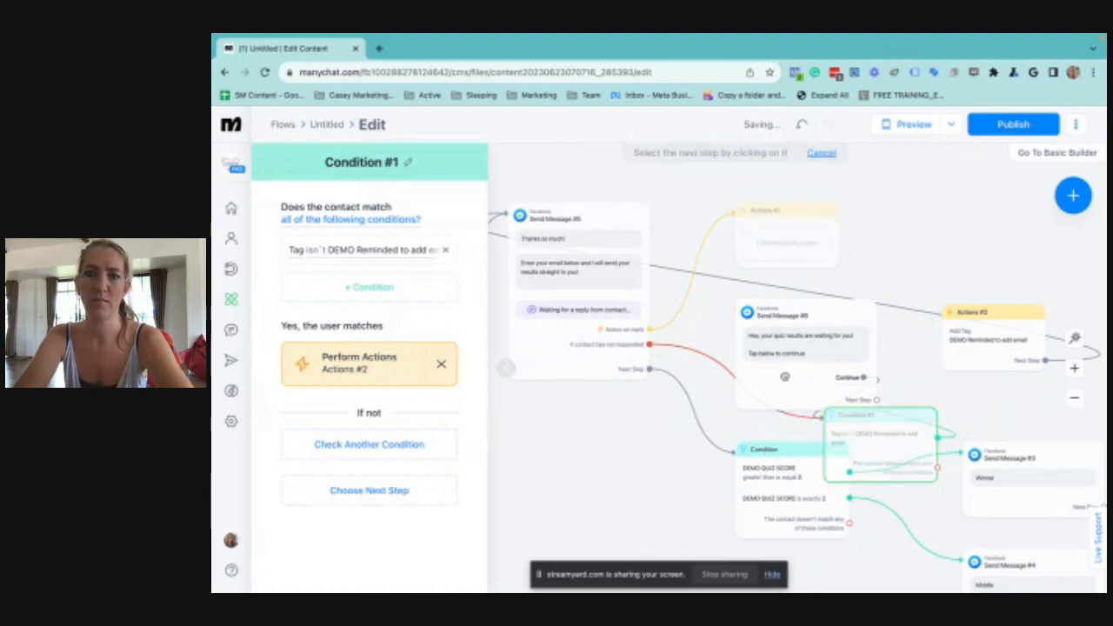
left_click(785, 379)
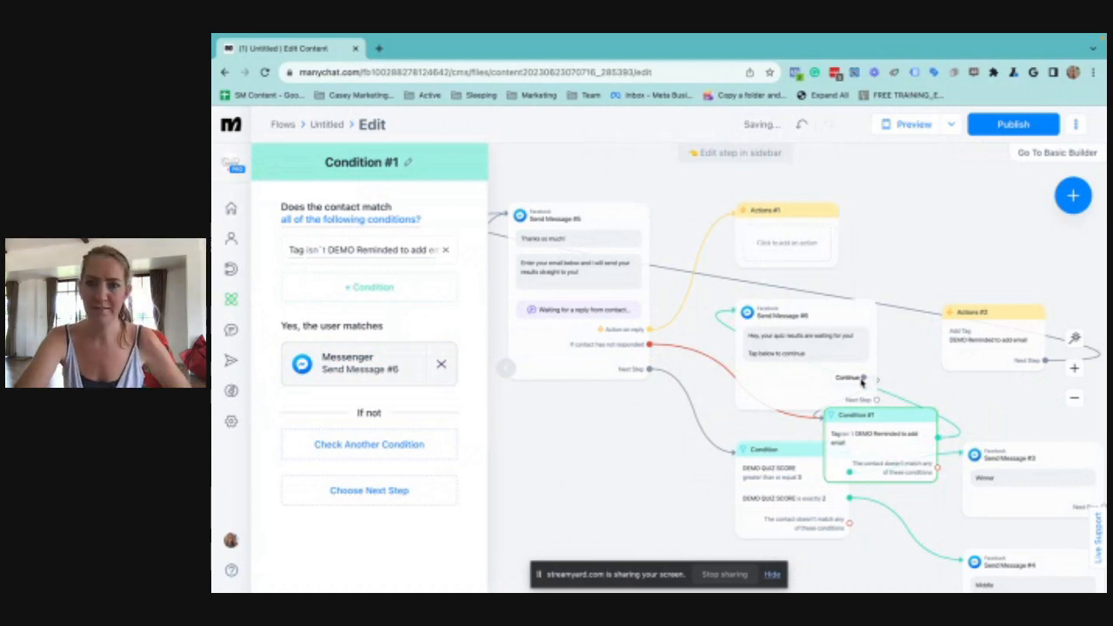
Connect the "Continue" quick reply to the tagging Actions step again and auto-arrange the flow's steps
left_click_drag(864, 379, 971, 337)
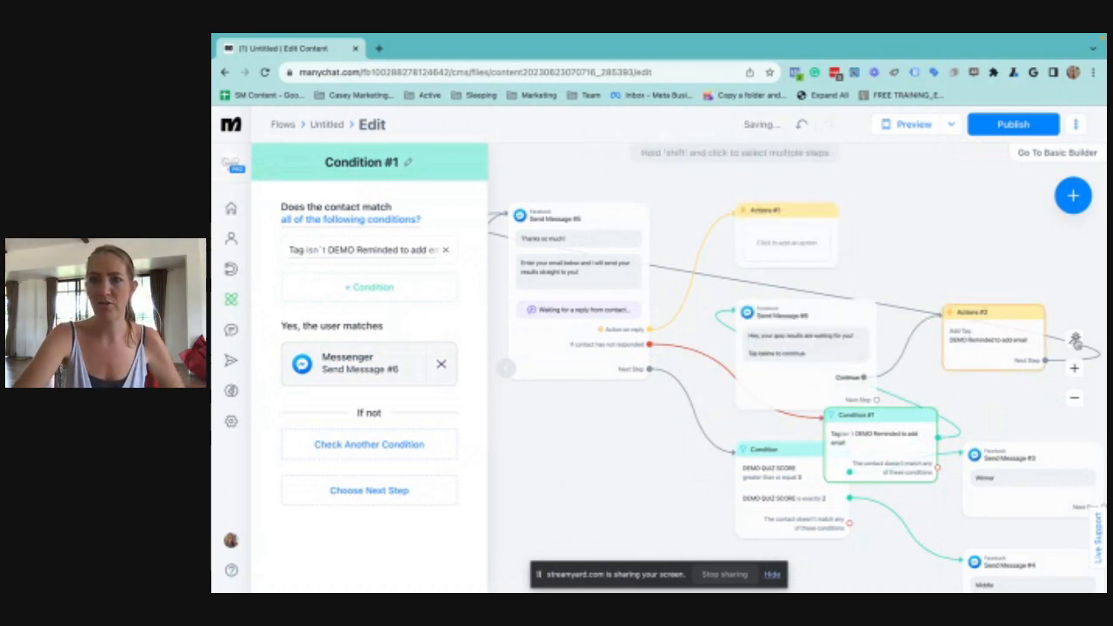
left_click(1076, 340)
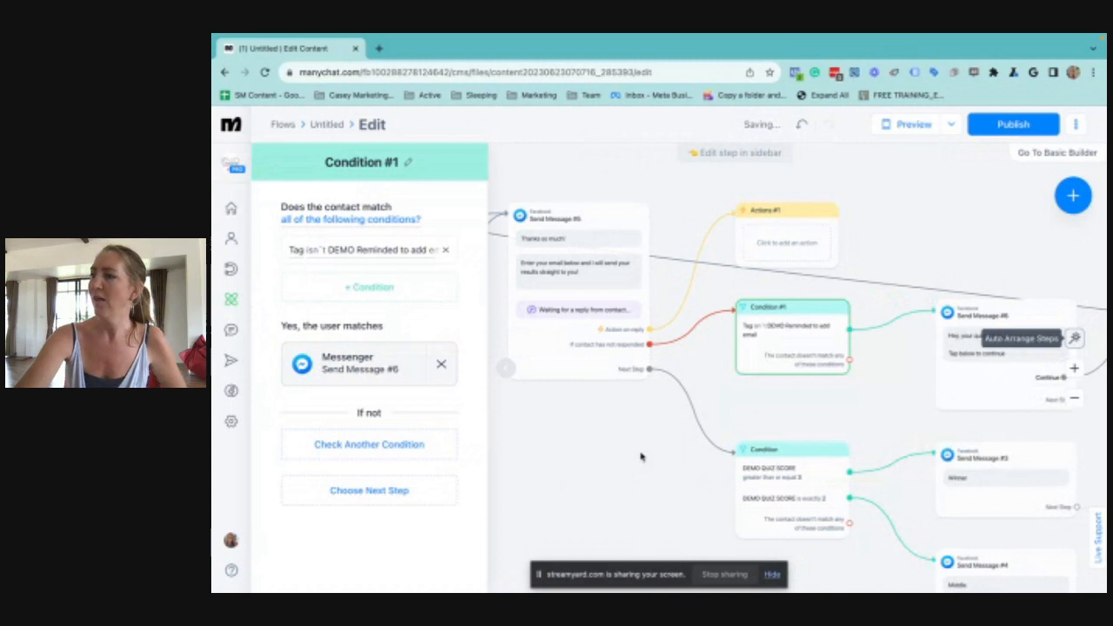
left_click(660, 358)
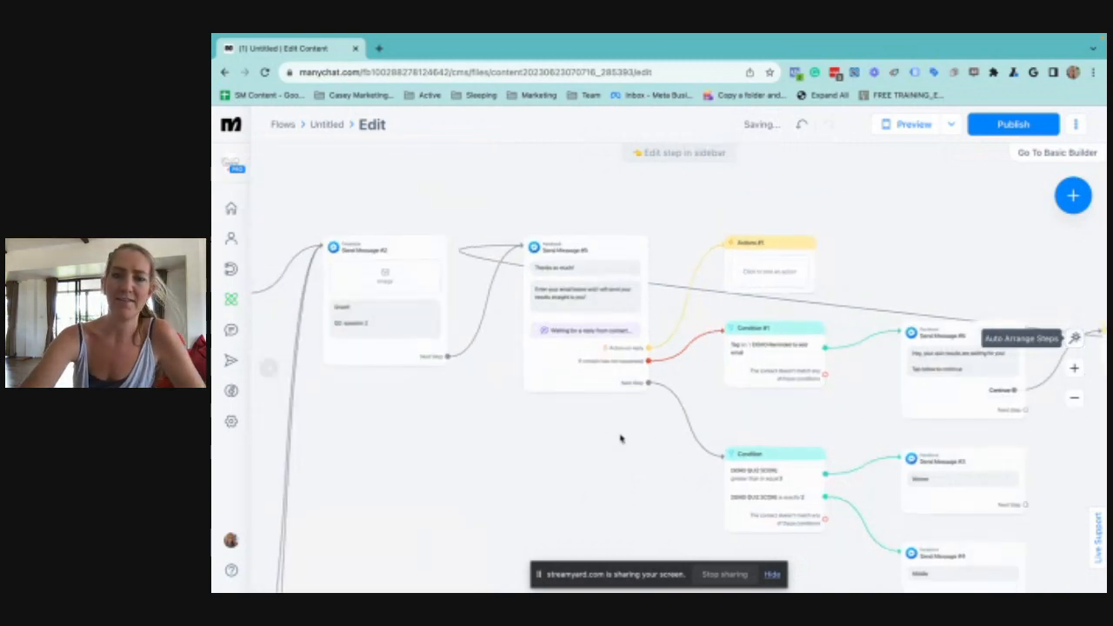
Review the whole quiz flow, from the welcome message through the scoring actions to the email, reminder and result branches
scroll(621, 453, "down", 2)
left_click_drag(525, 475, 716, 435)
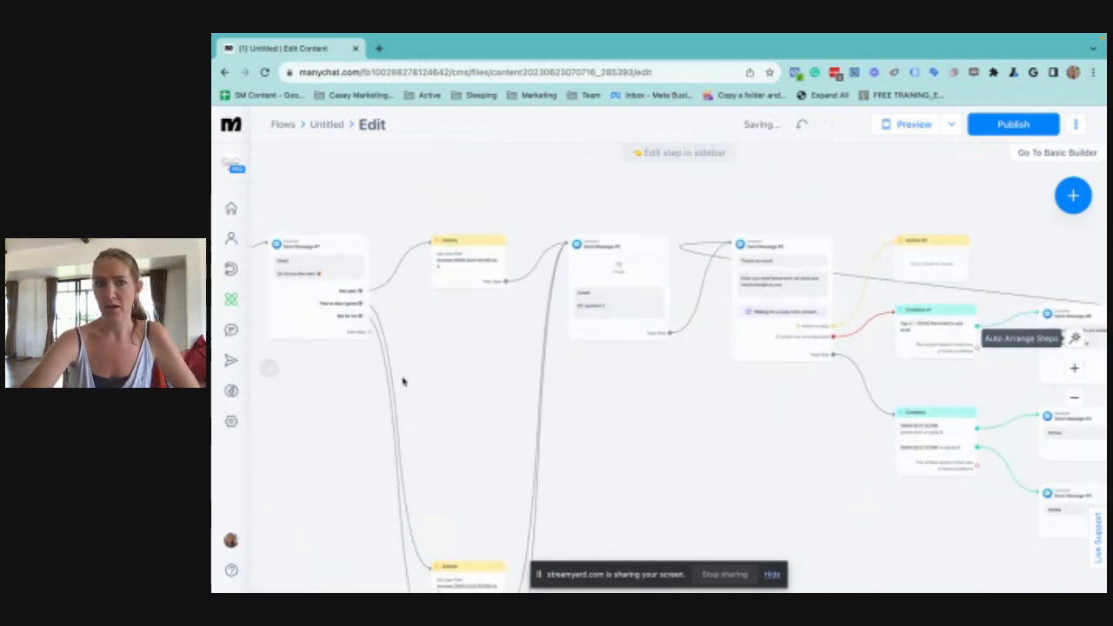
left_click_drag(426, 357, 588, 360)
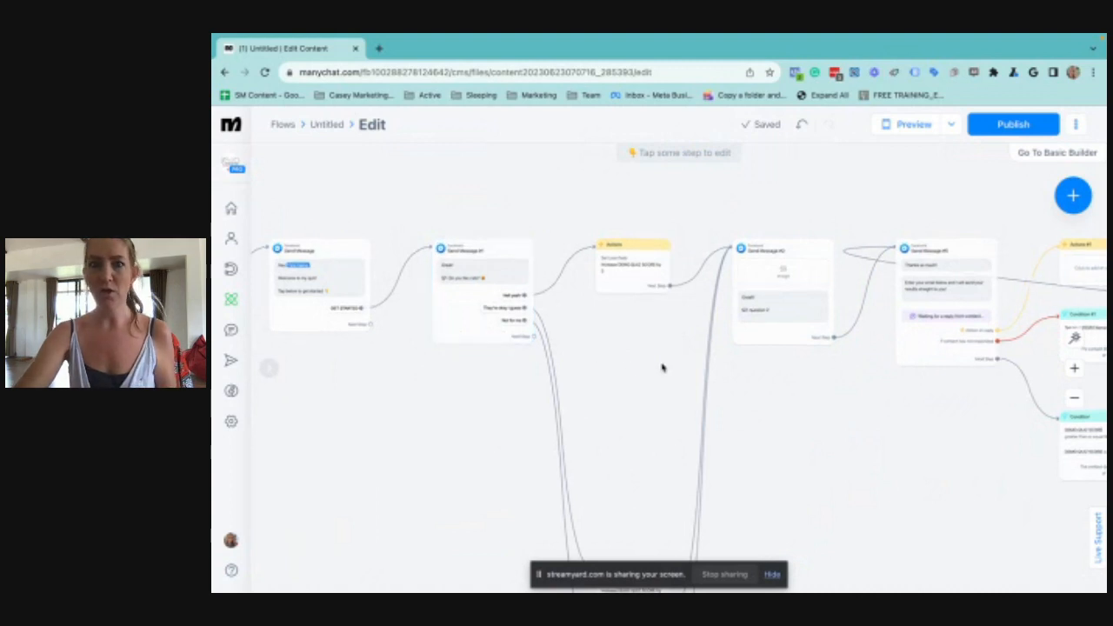
left_click_drag(760, 347, 600, 333)
left_click_drag(743, 403, 643, 353)
scroll(566, 316, "down", 2)
scroll(566, 316, "down", 2)
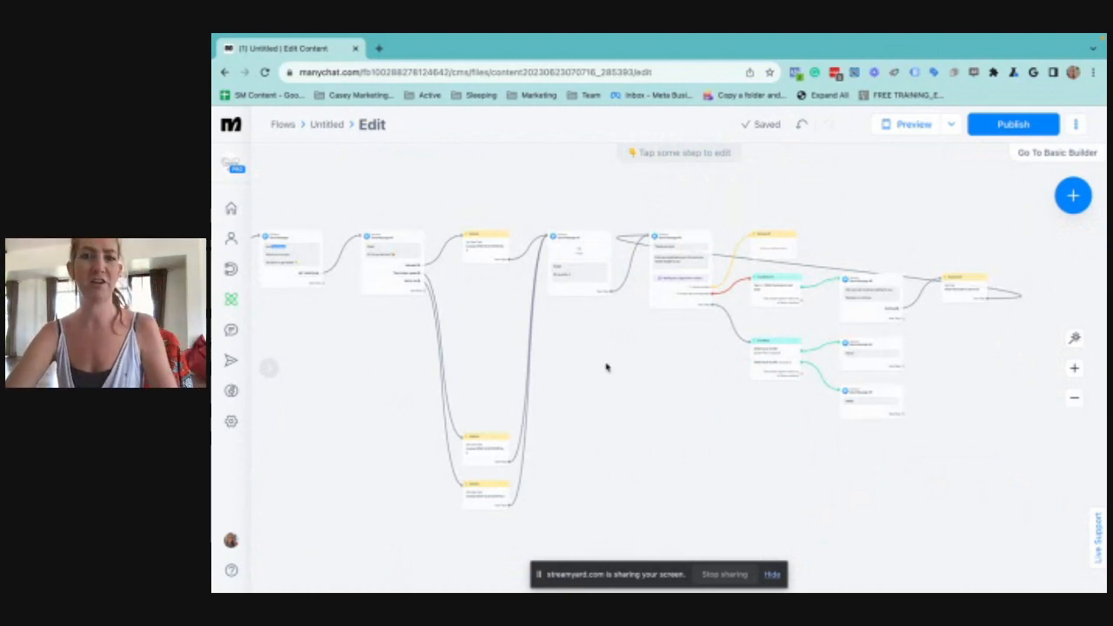
left_click_drag(607, 366, 503, 353)
scroll(710, 356, "up", 2)
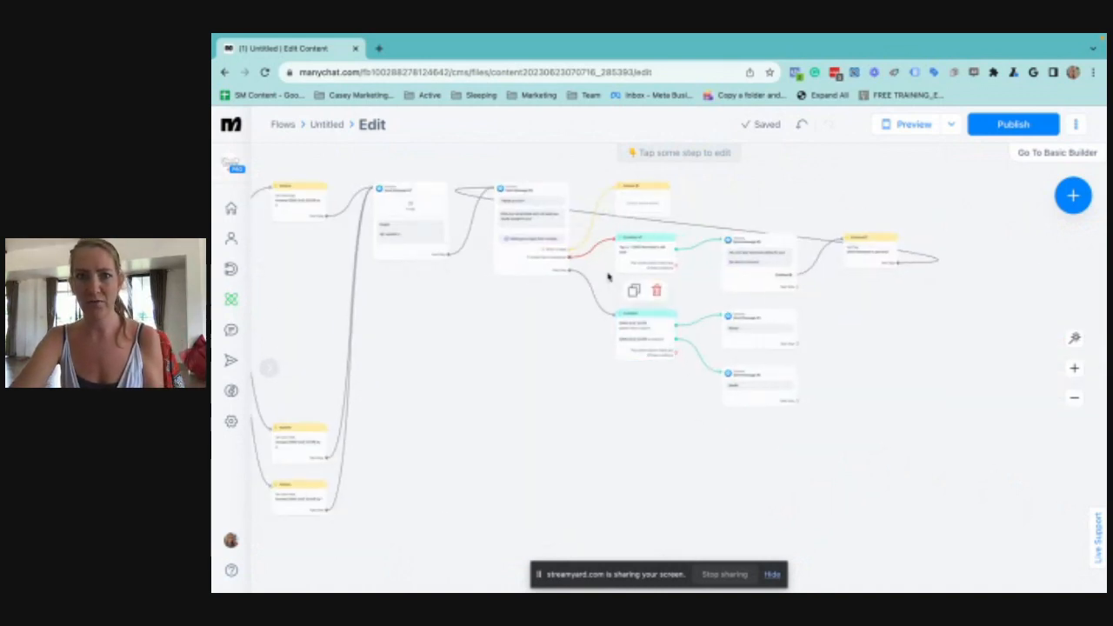
scroll(607, 277, "up", 3)
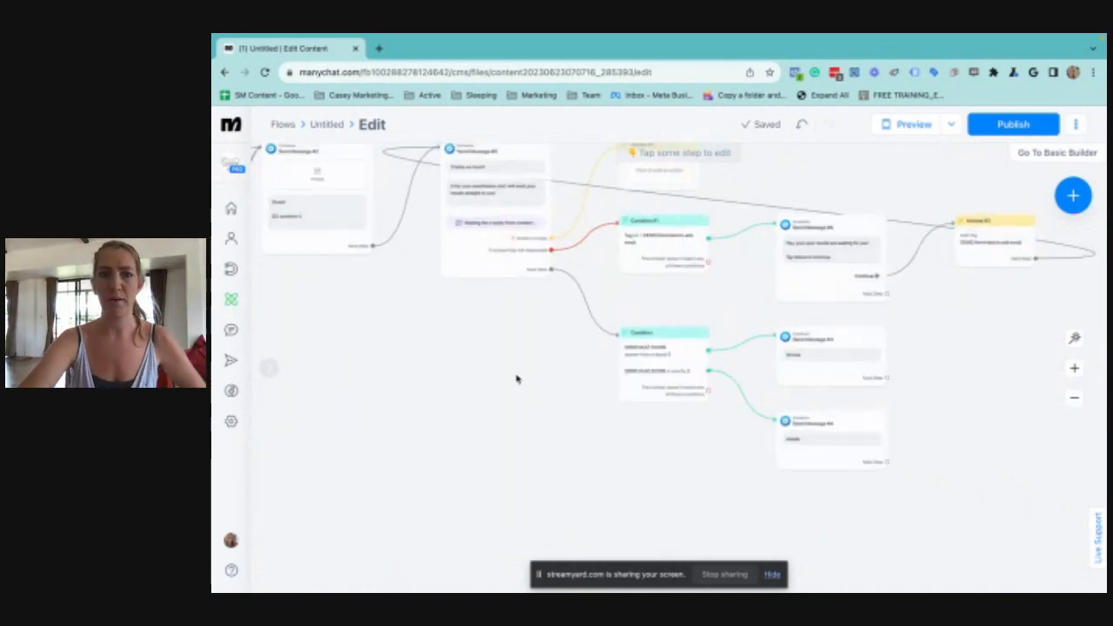
scroll(626, 392, "left", 5)
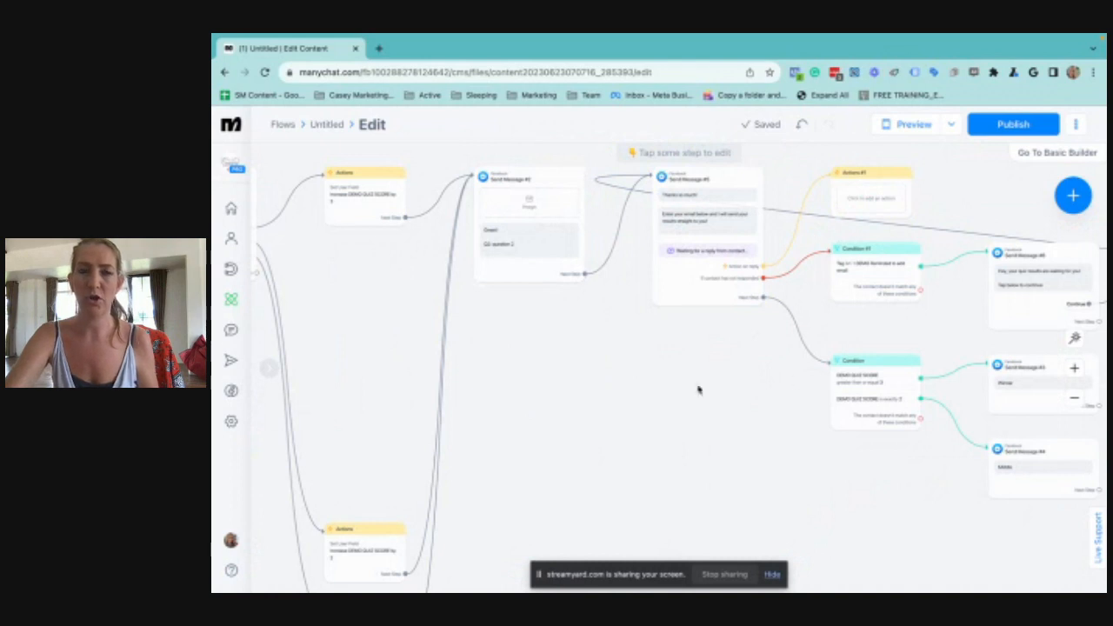
scroll(556, 322, "down", 1)
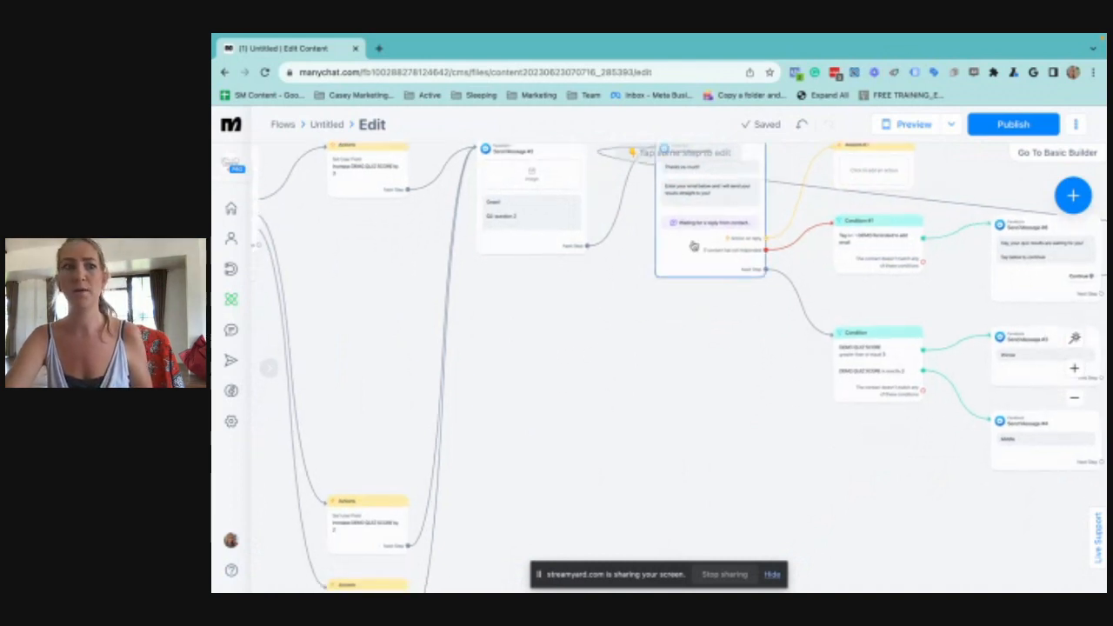
Leave the flow for the Automation overview and switch to the pinned Casey Marketing account
left_click(232, 300)
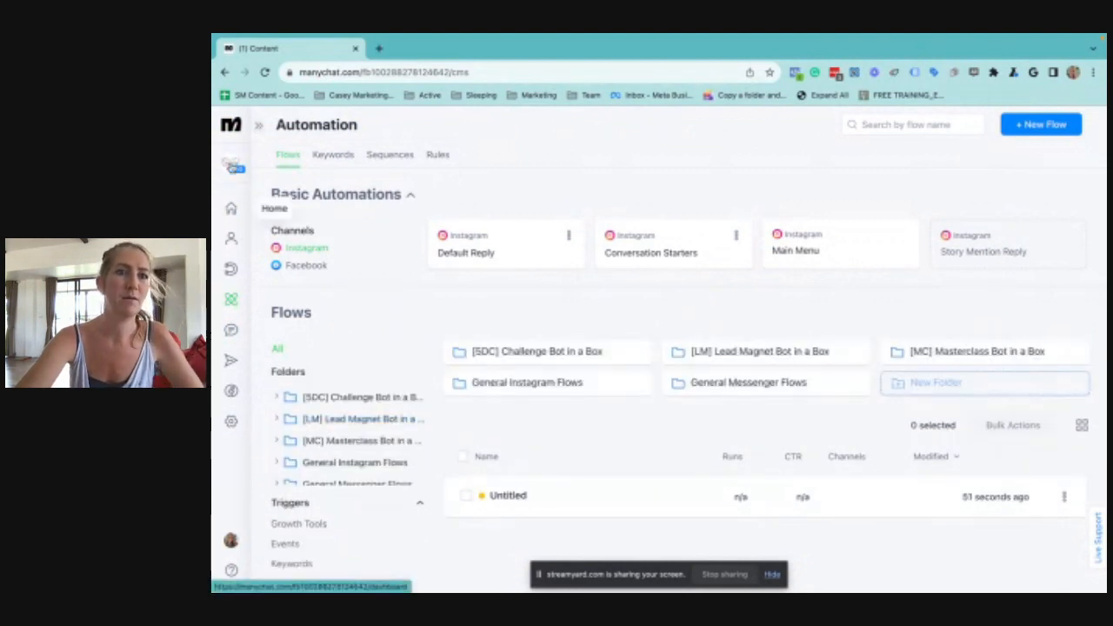
left_click(233, 165)
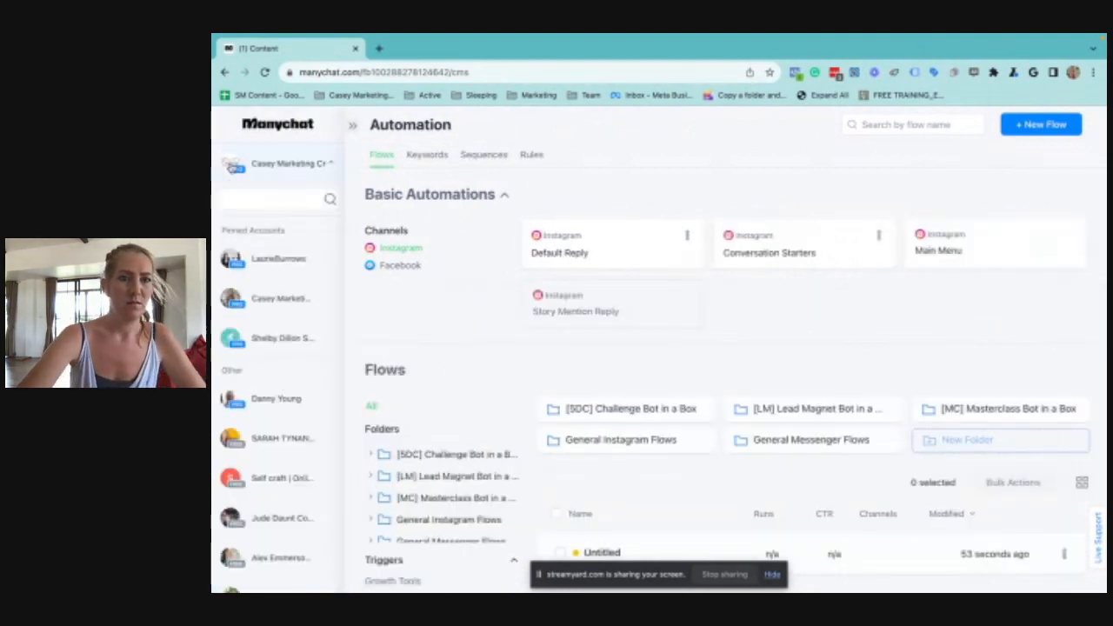
scroll(279, 435, "down", 2)
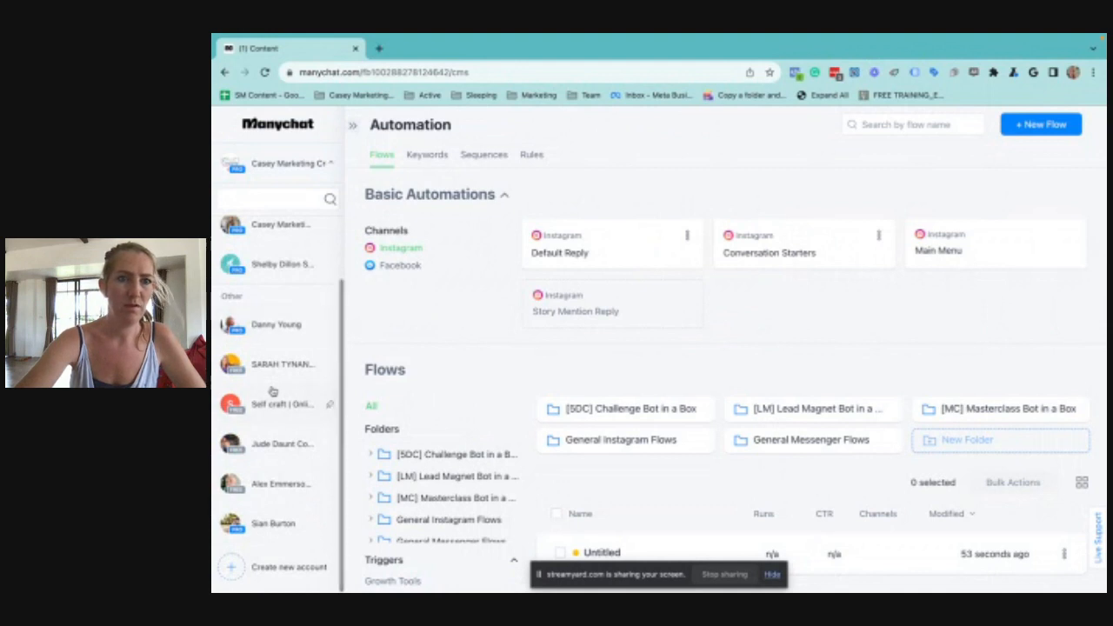
scroll(272, 391, "up", 2)
left_click(275, 297)
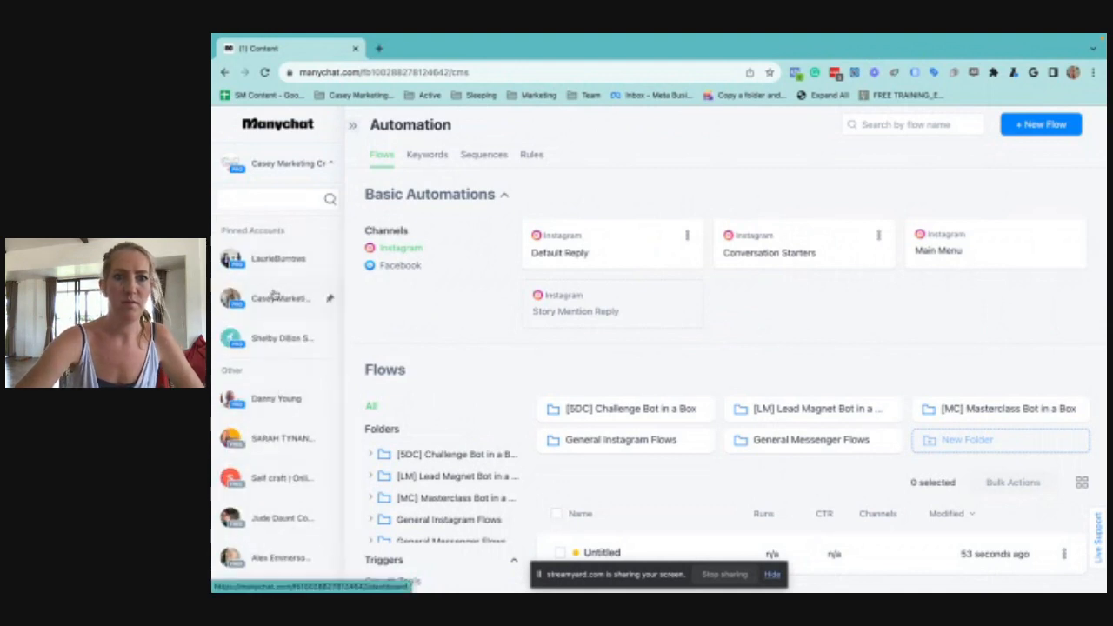